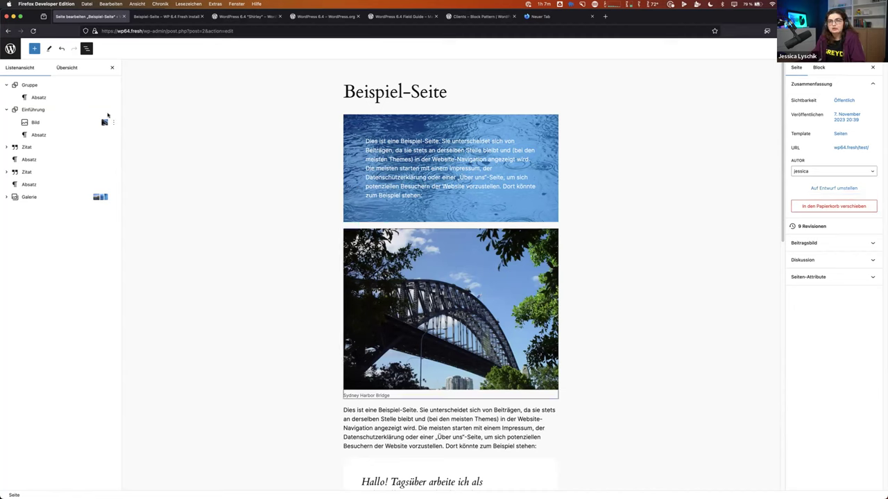
# Step: Collapse the Einführung and Gruppe blocks in the block list and insert an empty Bild block directly below the page title
pyautogui.click(6, 109)
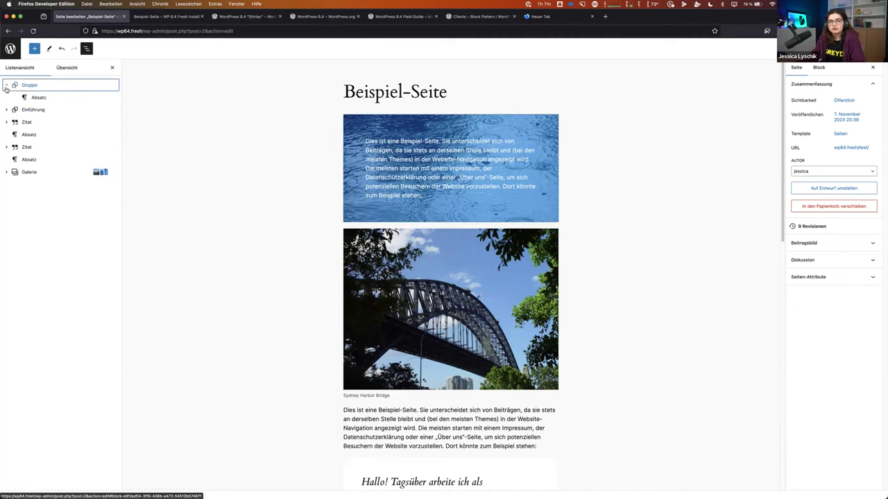
pyautogui.click(6, 85)
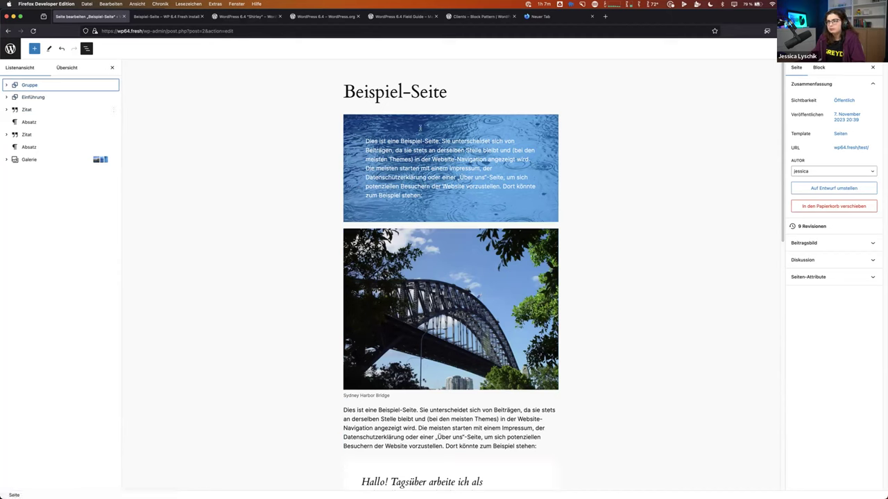
pyautogui.click(462, 93)
pyautogui.press('Return')
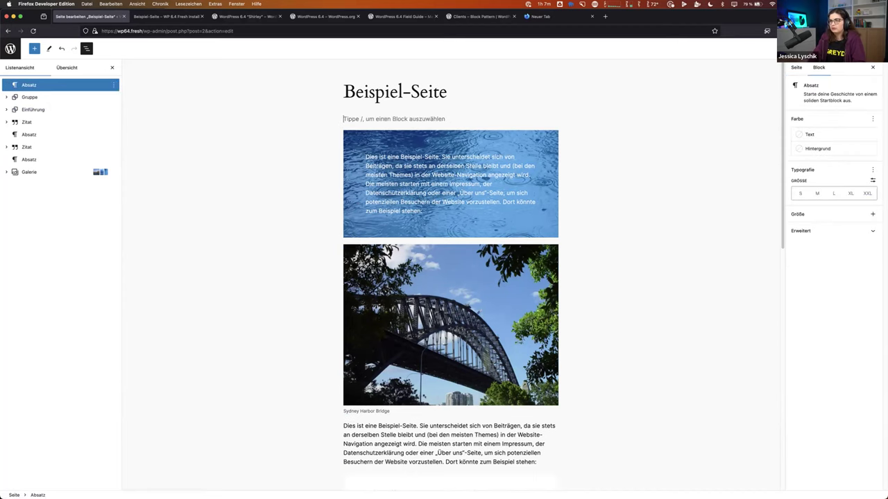
pyautogui.write('/bild')
pyautogui.press('Return')
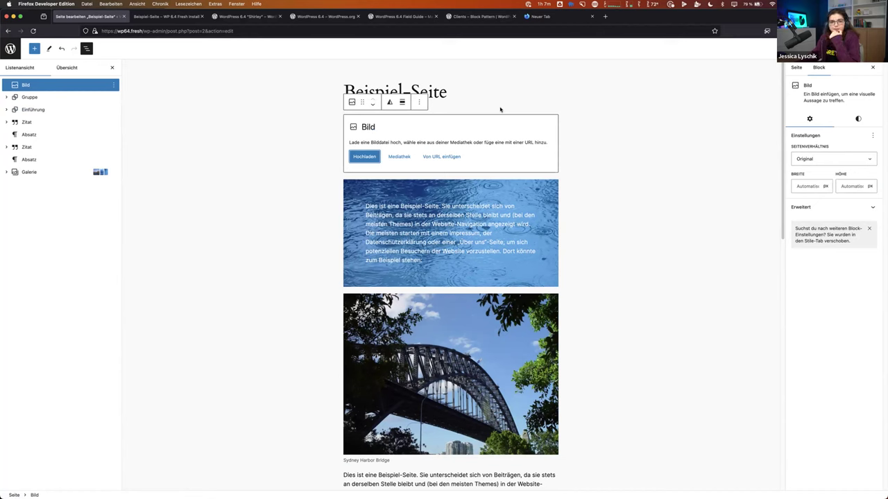
# Step: Set the empty Bild block's aspect ratio to Quadratisch – 1:1 and deselect the block to show its placeholder
pyautogui.click(865, 163)
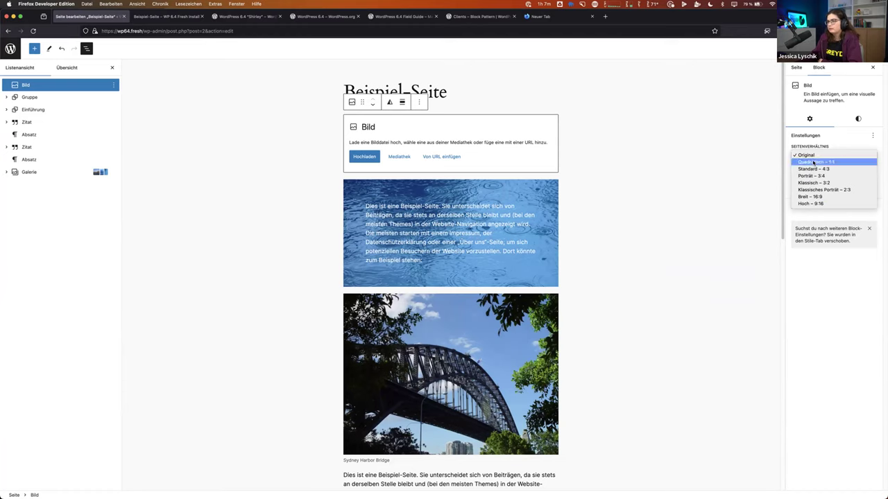
pyautogui.click(815, 162)
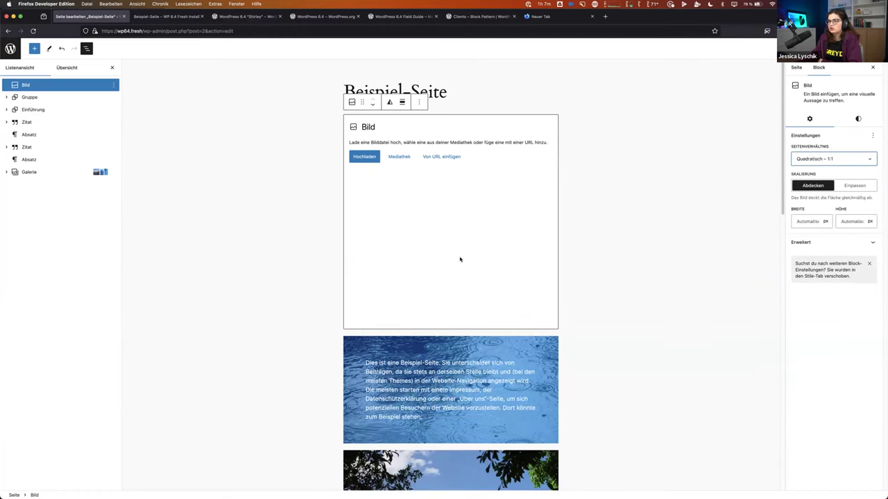
pyautogui.click(257, 188)
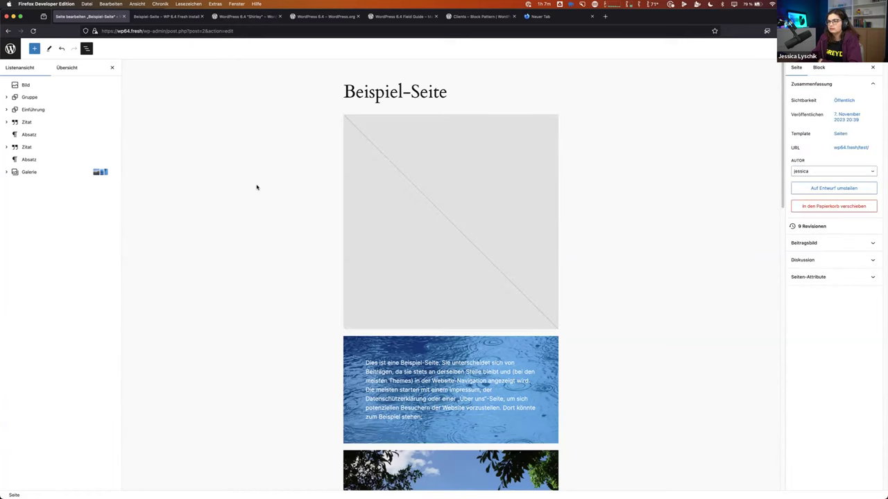
# Step: Update the page with the square placeholder, open its published view, and return to the editor
pyautogui.click(382, 197)
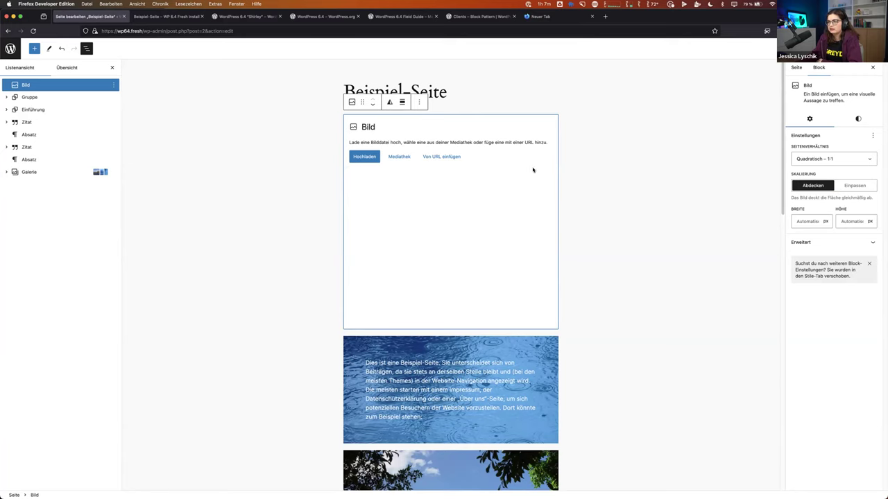
pyautogui.click(301, 206)
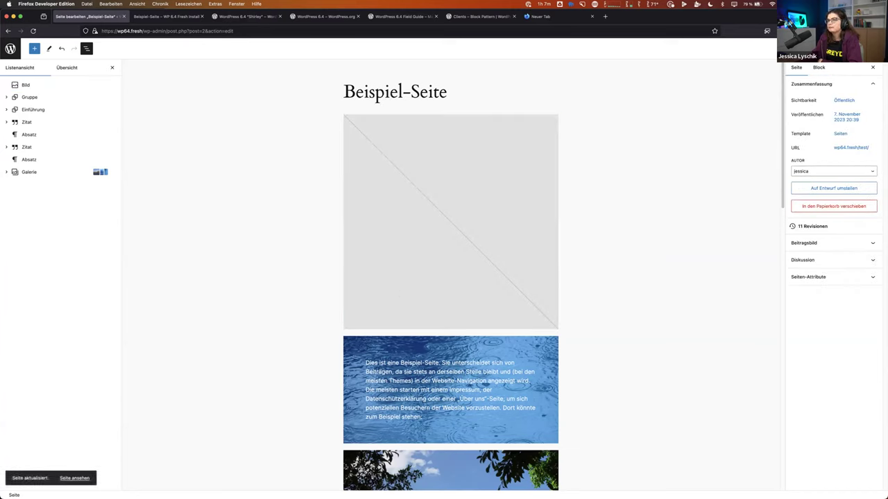
pyautogui.click(74, 478)
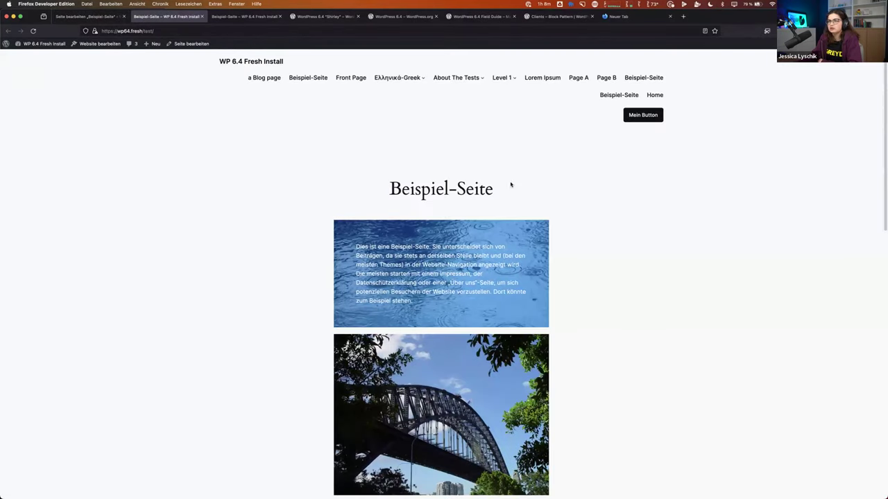
pyautogui.click(87, 16)
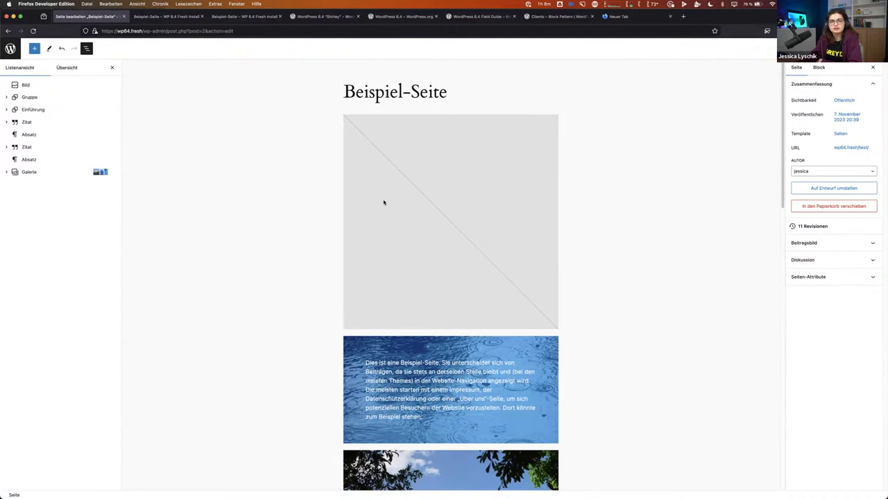
# Step: Change the Bild placeholder's aspect ratio to Breit – 16:9 and deselect the block to view it
pyautogui.click(472, 187)
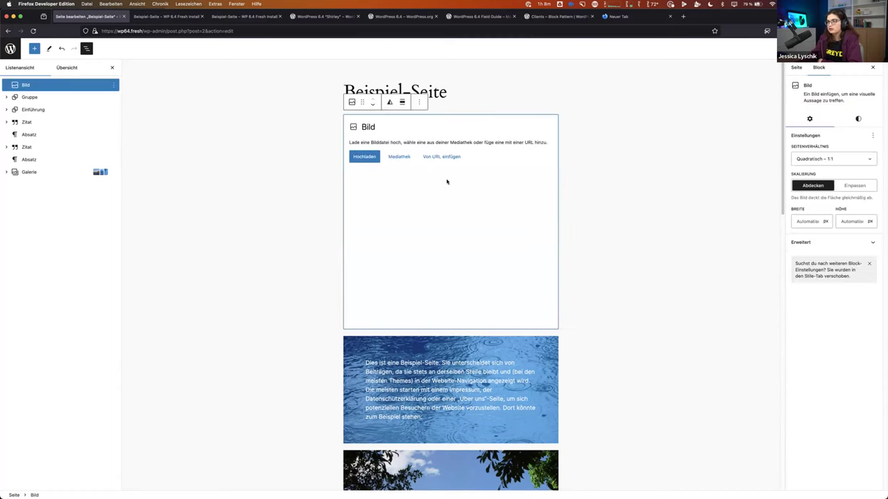
pyautogui.click(834, 157)
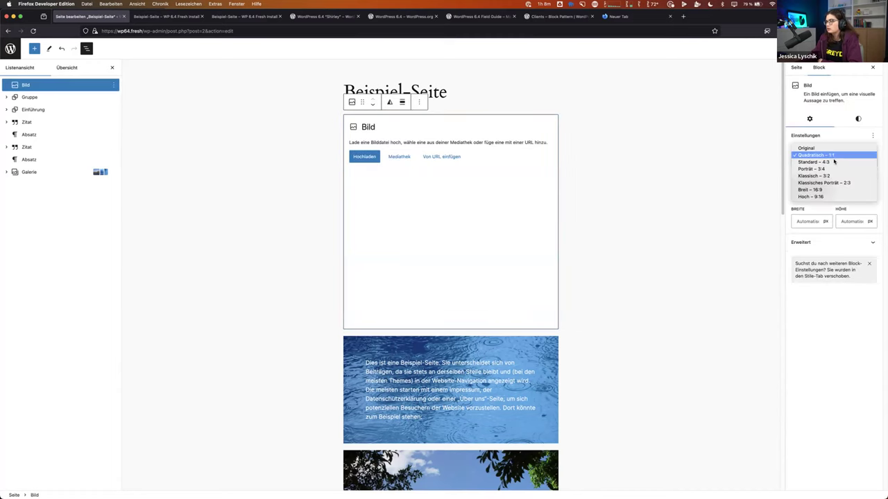
pyautogui.click(810, 190)
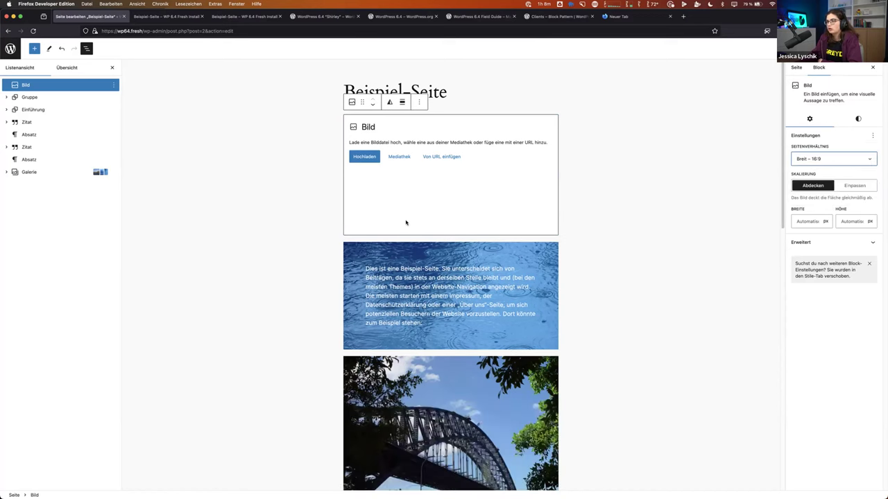
pyautogui.click(830, 160)
pyautogui.click(650, 204)
pyautogui.click(649, 204)
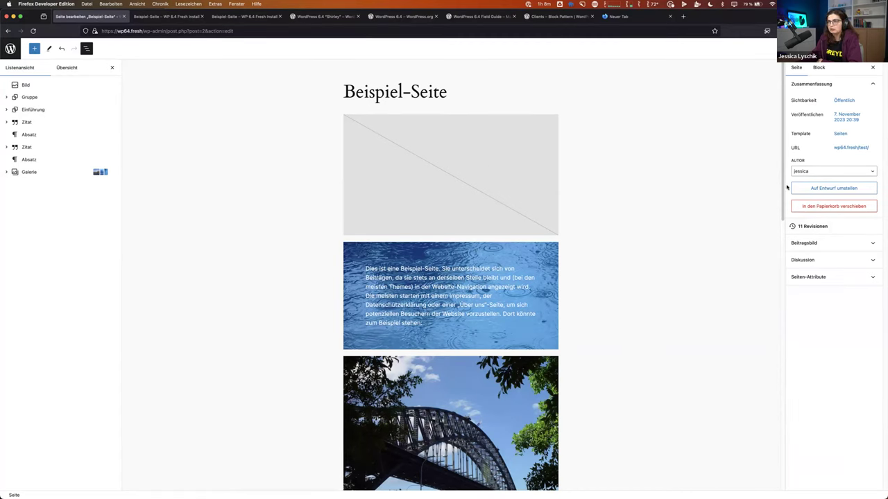
# Step: Try the aspect ratios Klassisch – 3:2 and Standard – 4:3 on the Bild block, and return it to Quadratisch – 1:1
pyautogui.click(397, 170)
pyautogui.click(838, 161)
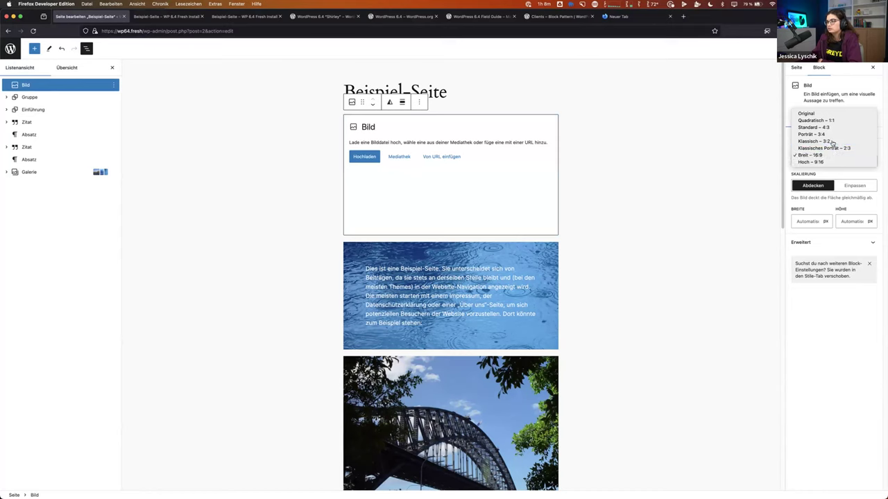
pyautogui.click(832, 142)
pyautogui.click(827, 156)
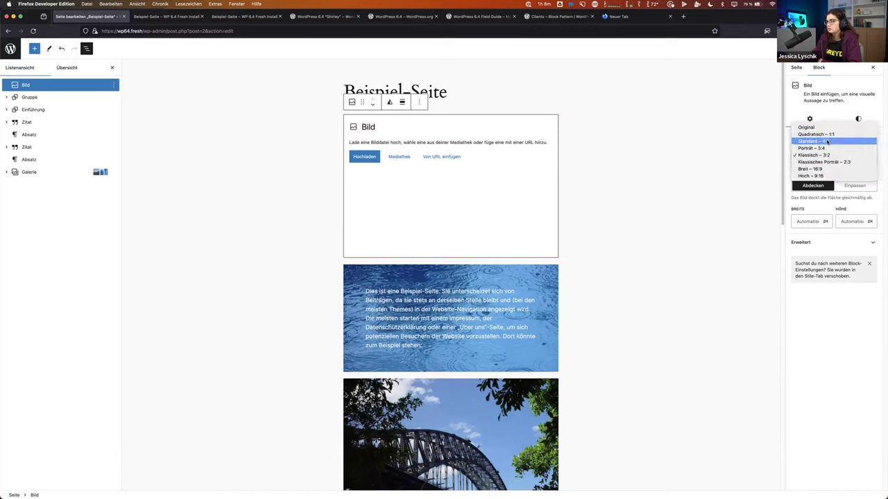
pyautogui.click(827, 141)
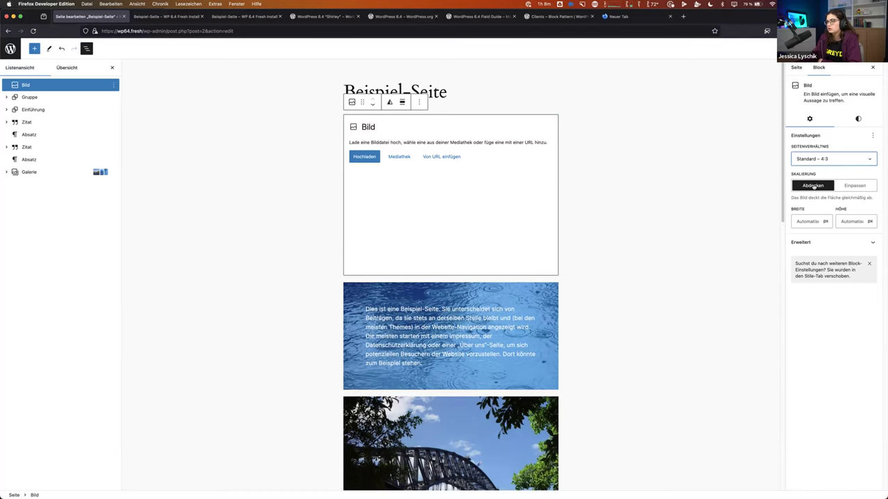
pyautogui.click(818, 163)
pyautogui.click(822, 149)
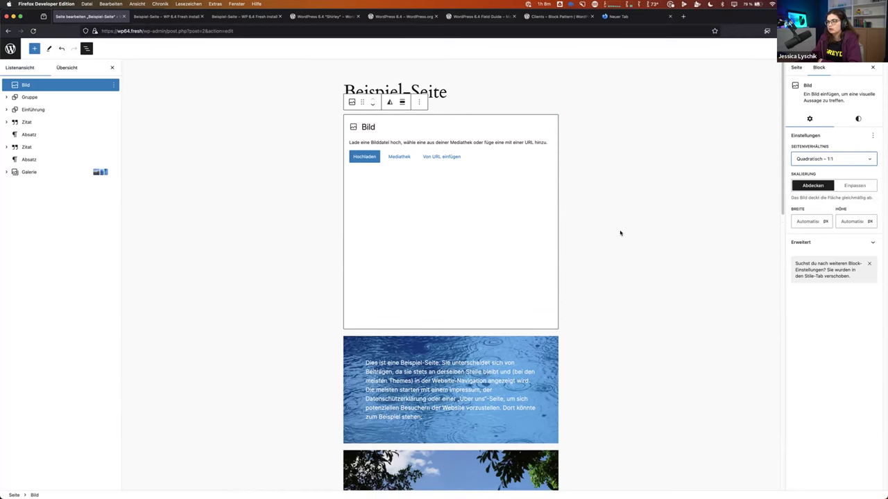
pyautogui.click(559, 212)
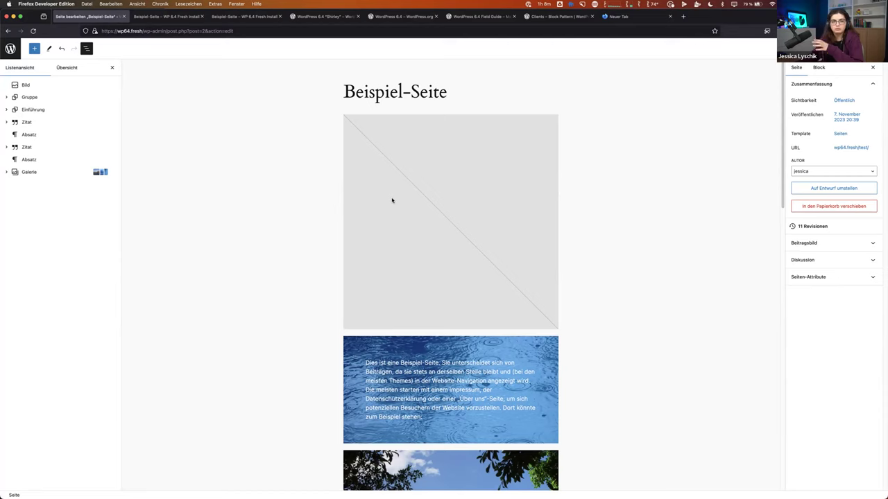
pyautogui.click(392, 200)
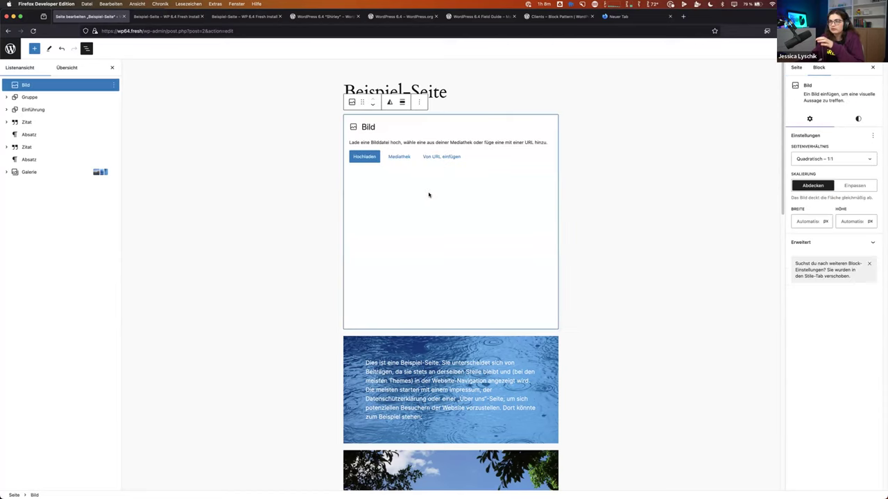
pyautogui.click(625, 194)
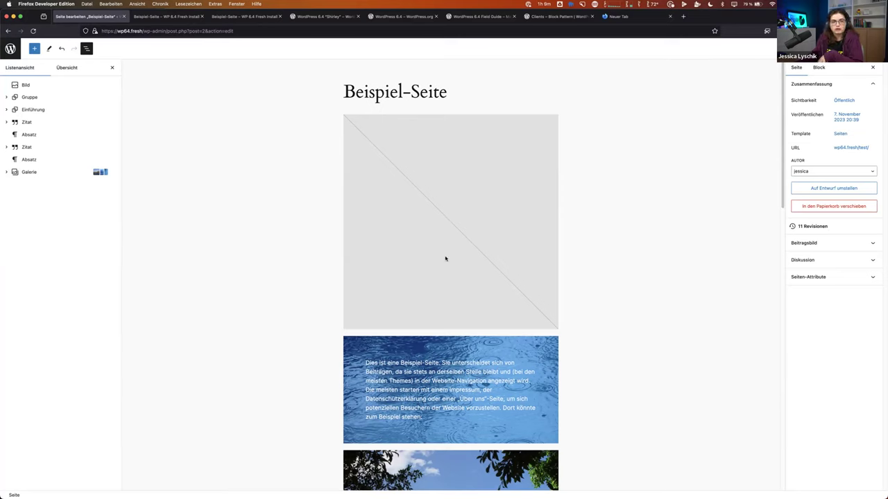
pyautogui.click(411, 213)
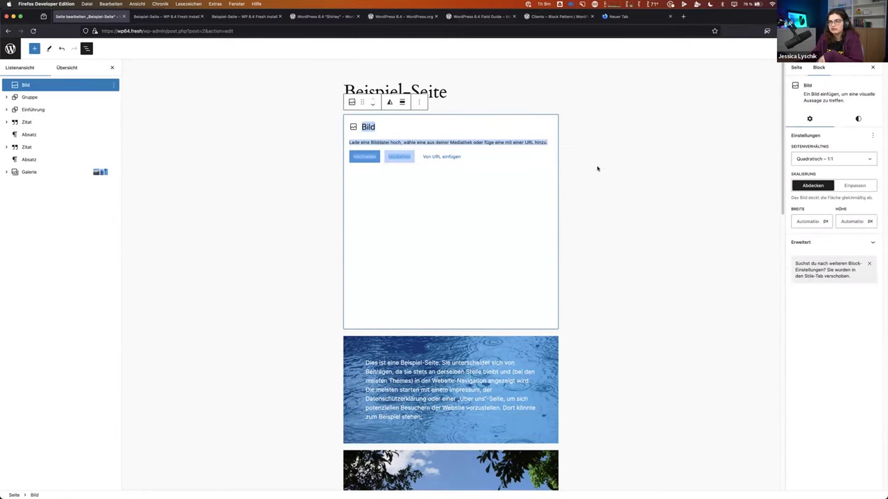
pyautogui.click(610, 253)
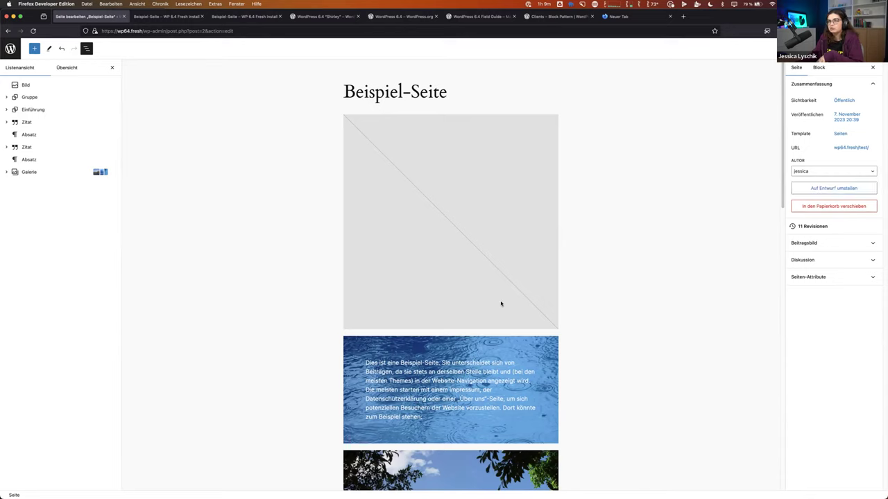
pyautogui.moveTo(513, 332)
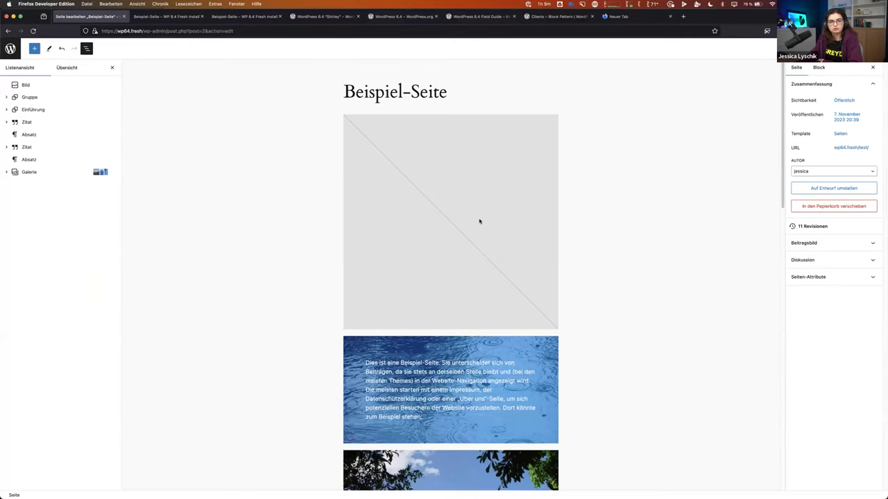
# Step: Switch the Bild block's scaling to Einpassen and return it to Abdecken
pyautogui.click(455, 246)
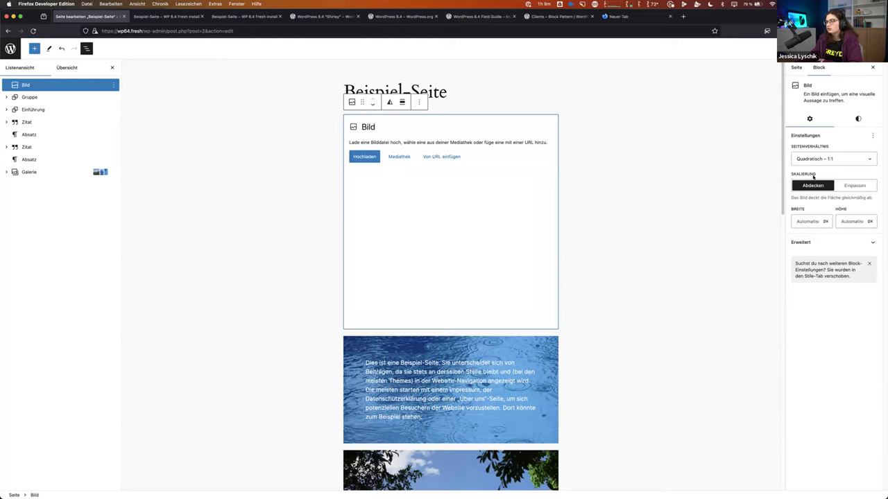
pyautogui.click(850, 185)
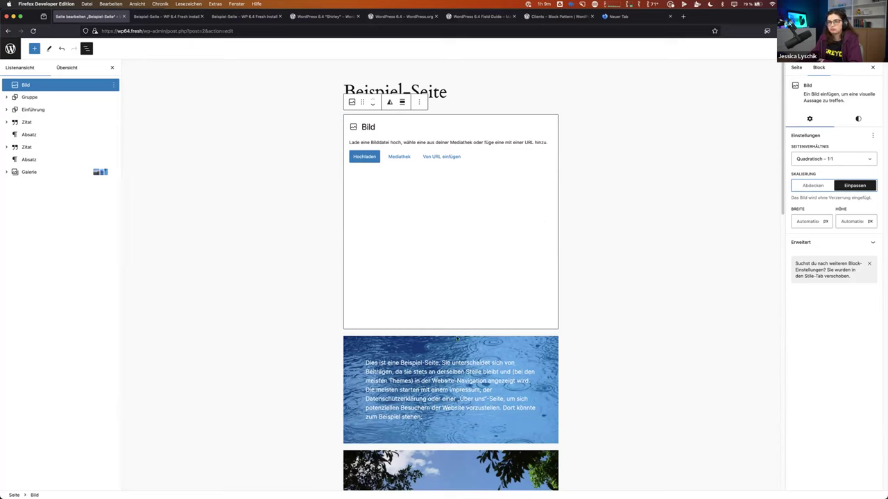
pyautogui.click(813, 192)
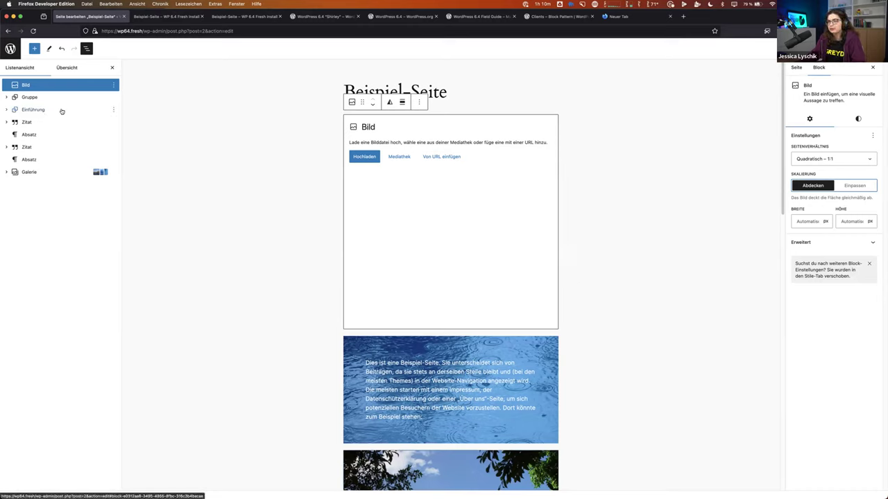
# Step: Delete the empty Bild block at the start of the page
pyautogui.click(114, 87)
pyautogui.click(113, 87)
pyautogui.click(123, 258)
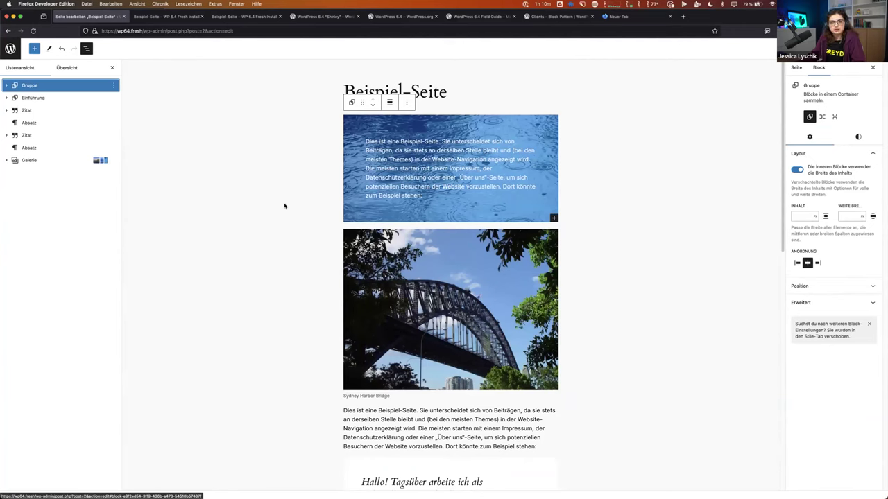
# Step: Open the Banner category of block patterns and insert the brown "Projekt-Beschreibung" pattern below the Gruppe block
pyautogui.click(49, 48)
pyautogui.click(35, 49)
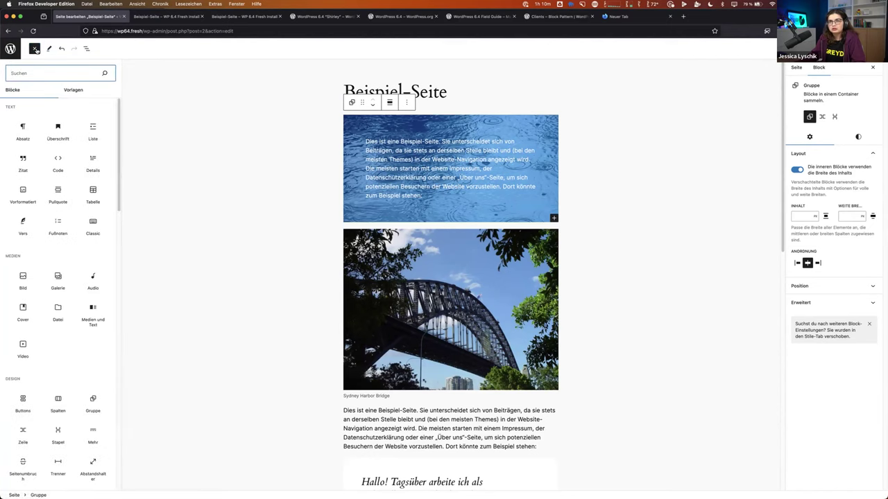
pyautogui.click(53, 90)
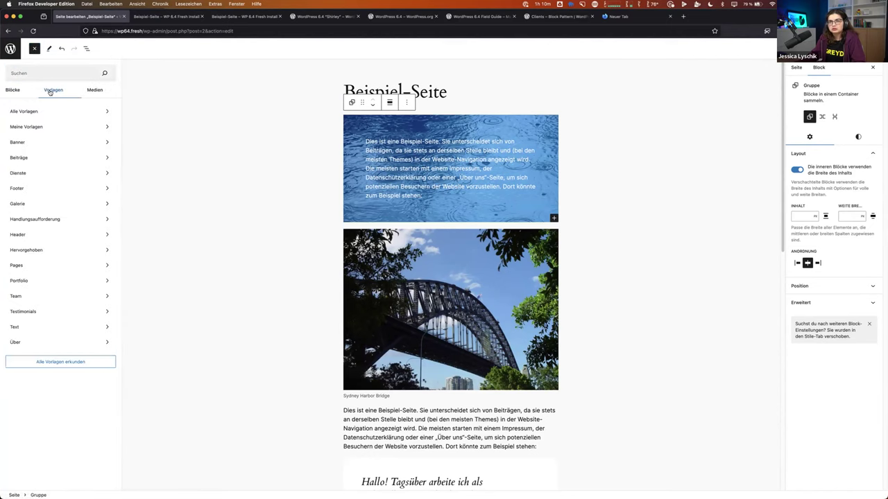
pyautogui.click(50, 144)
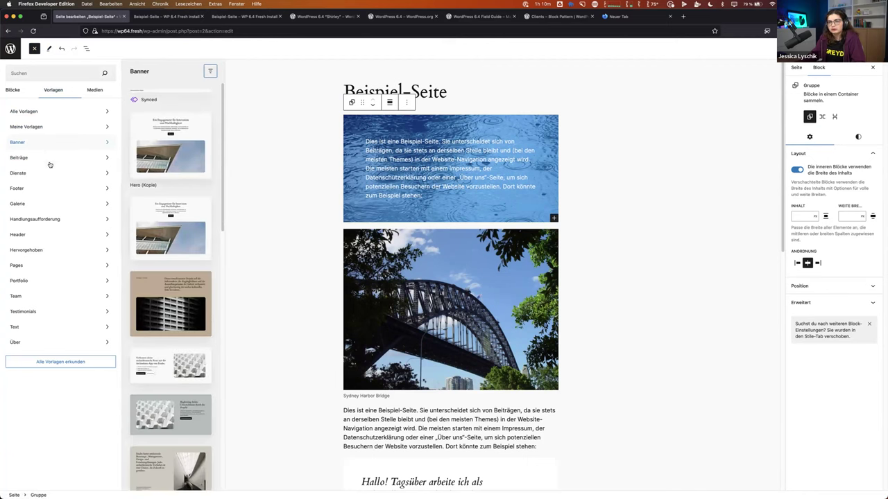
pyautogui.click(166, 283)
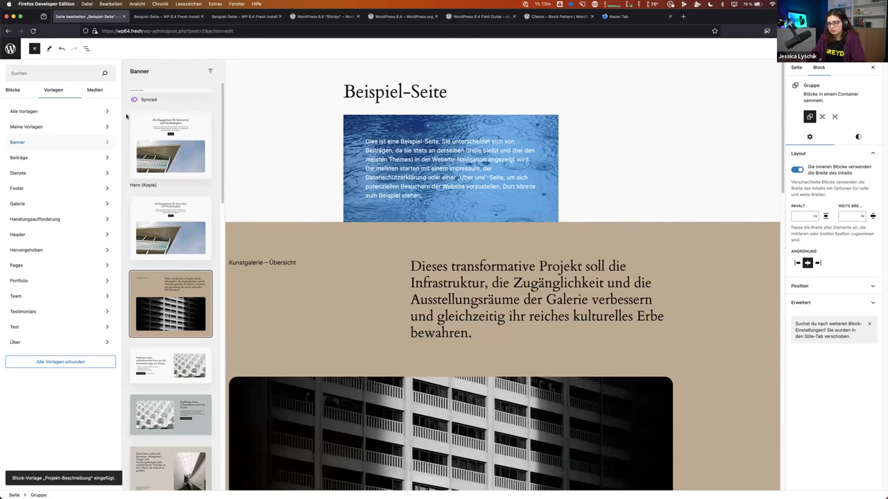
# Step: Undo the last pattern insertion and insert the Banner pattern "Call-to-Action für Dienstleistungen mit Bild links" instead
pyautogui.hotkey('ctrl', 'z')
pyautogui.scroll(-1, 169, 333)
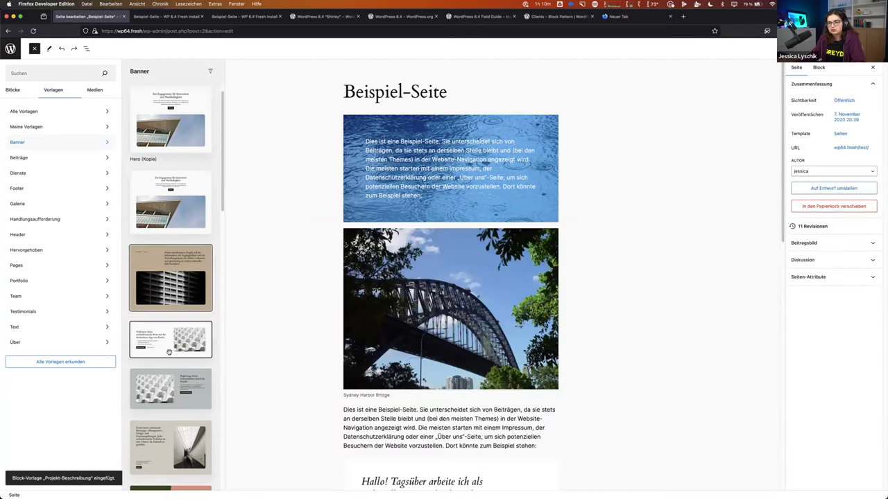
pyautogui.click(170, 383)
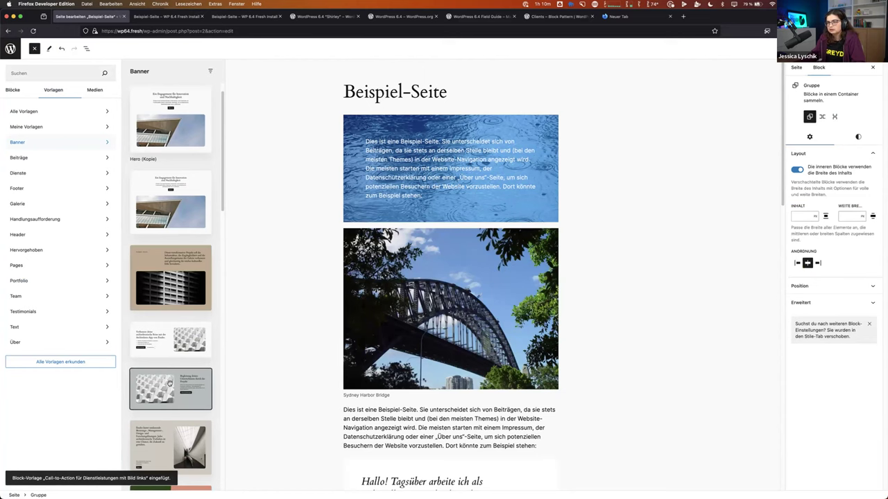
# Step: Move the inserted Call-to-Action Gruppe block directly below the first Gruppe block on the Beispiel-Seite and save the page
pyautogui.scroll(-10, 308, 346)
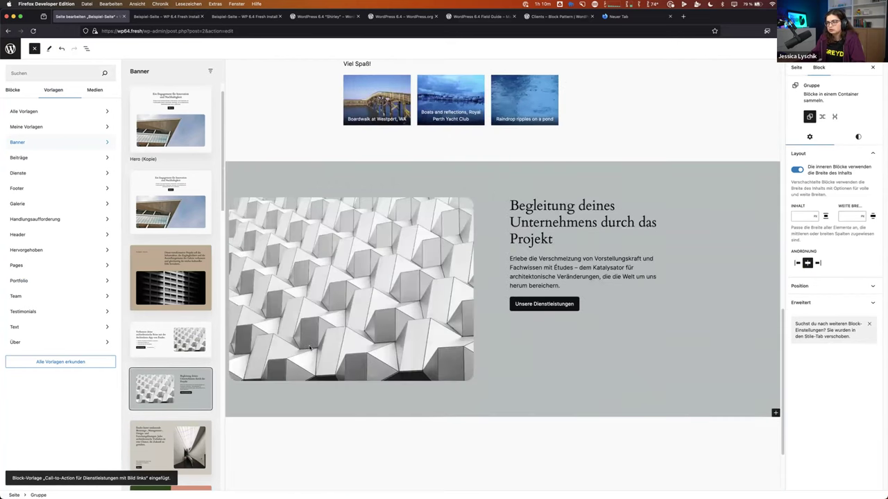
pyautogui.click(338, 166)
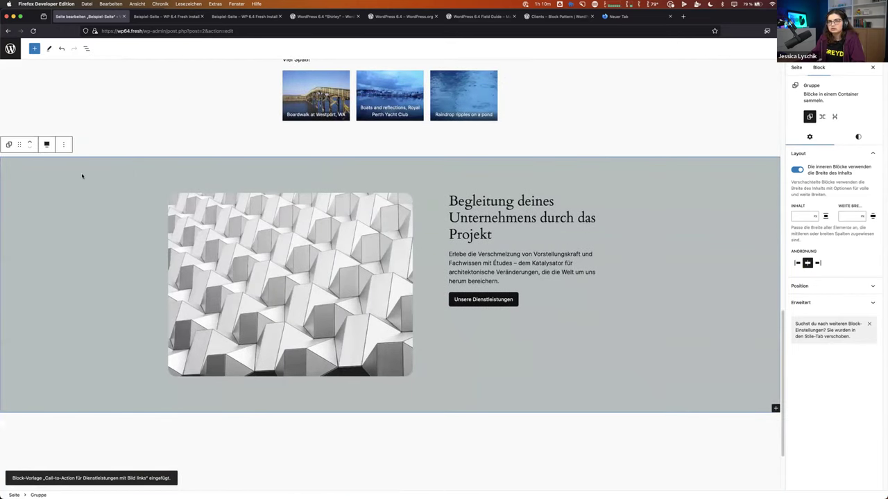
pyautogui.moveTo(19, 144); pyautogui.dragTo(137, 234)
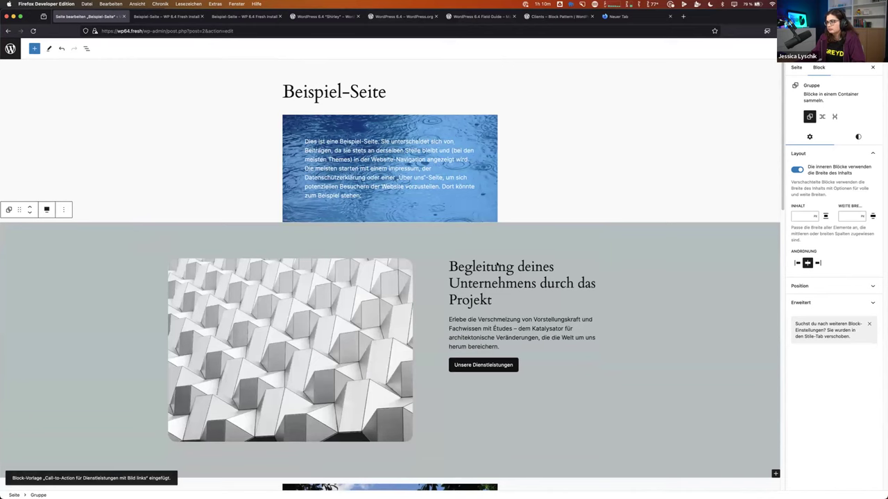
pyautogui.click(818, 304)
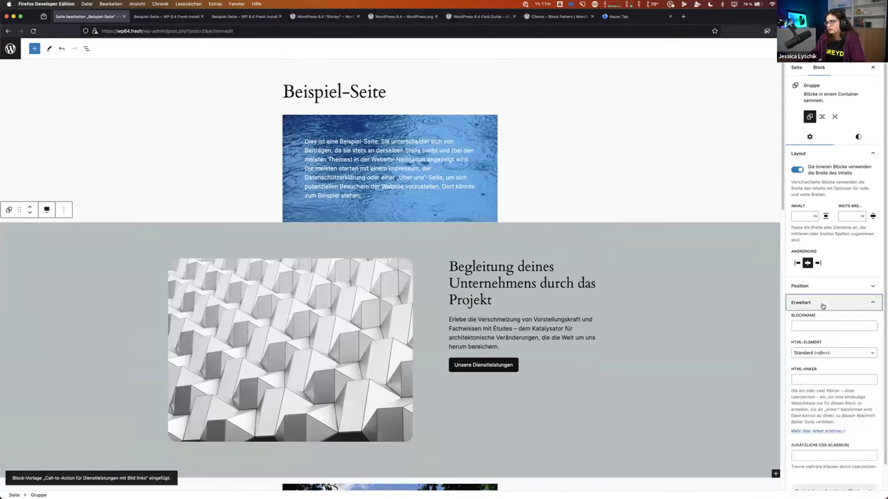
pyautogui.click(825, 305)
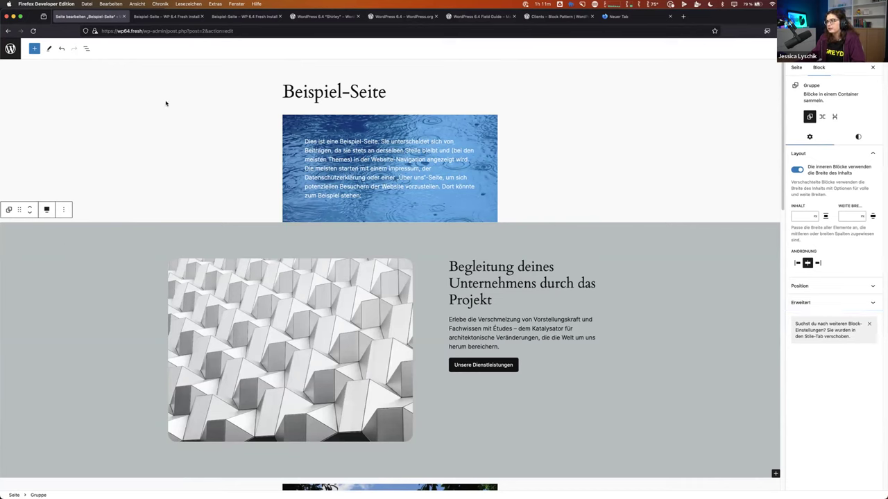
pyautogui.press('super+s')
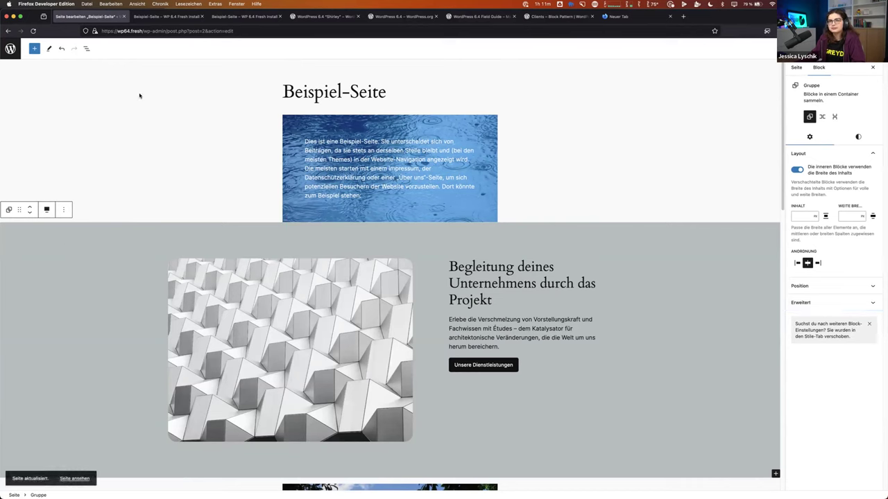
# Step: Leave the page editor, open the Website-Editor and go to its Vorlagen section
pyautogui.click(11, 49)
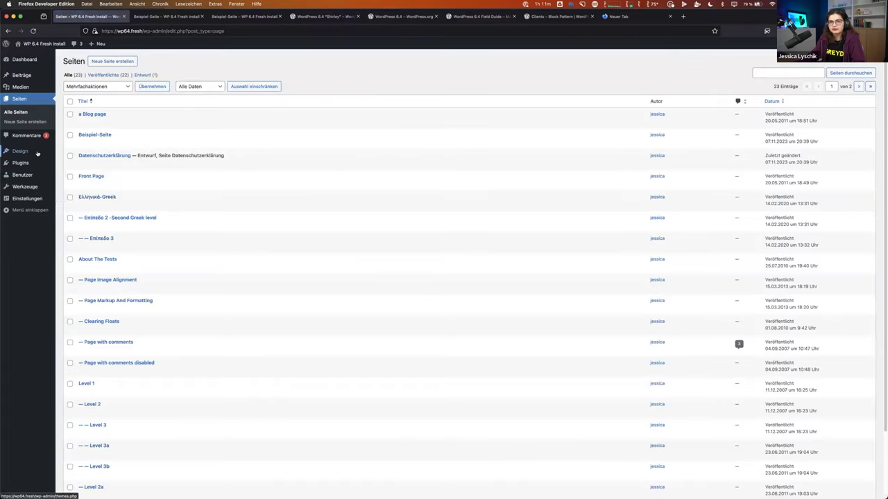
pyautogui.moveTo(19, 151)
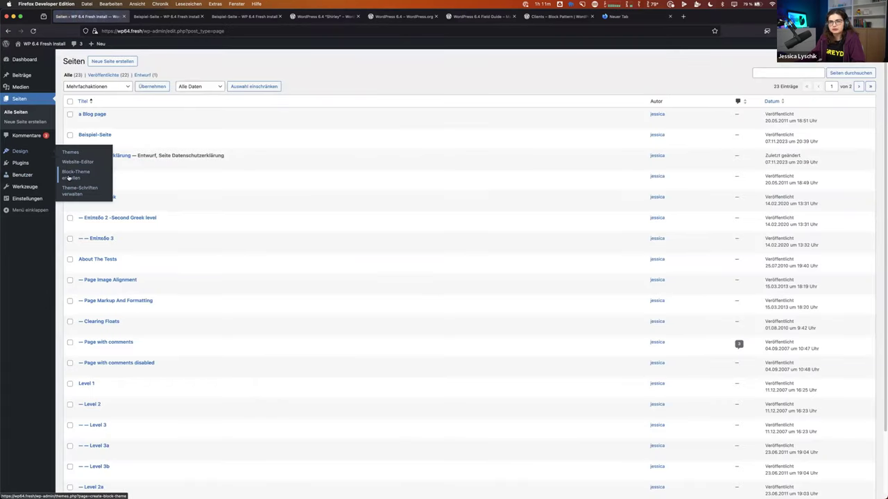
pyautogui.click(67, 163)
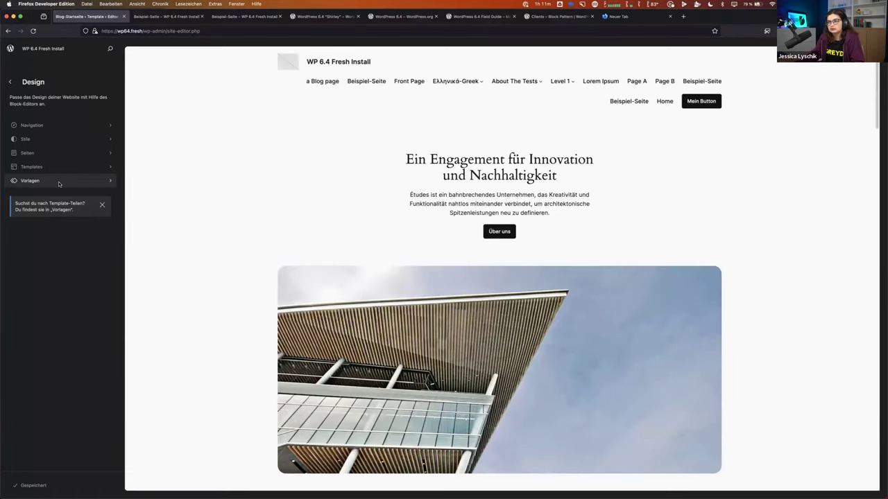
pyautogui.click(59, 182)
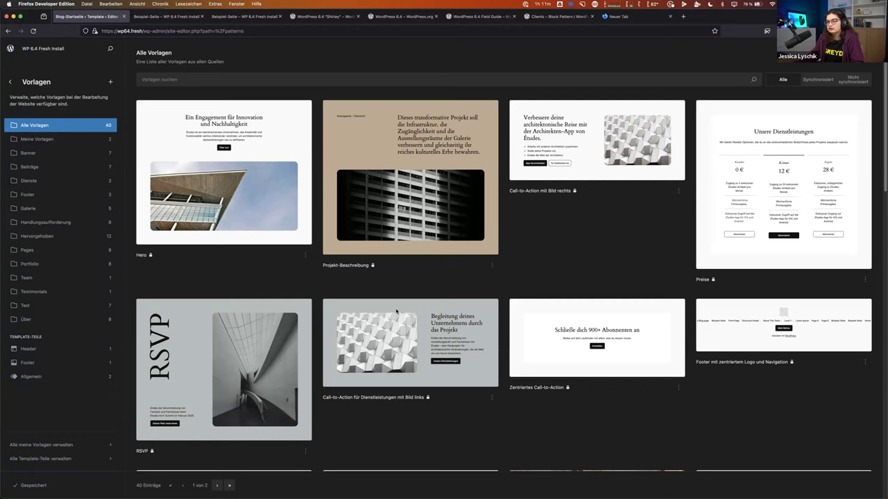
# Step: Browse the full list of Vorlagen and the patterns in the Banner and Footer categories
pyautogui.scroll(-5, 311, 293)
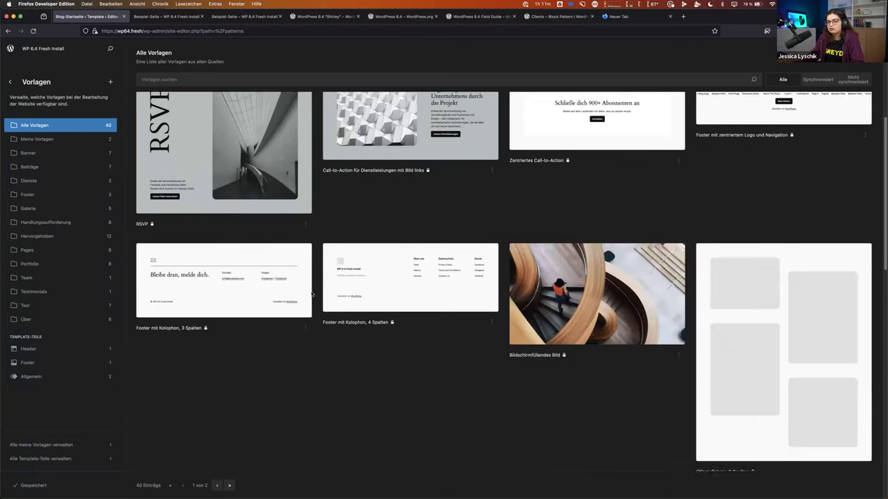
pyautogui.scroll(5, 310, 293)
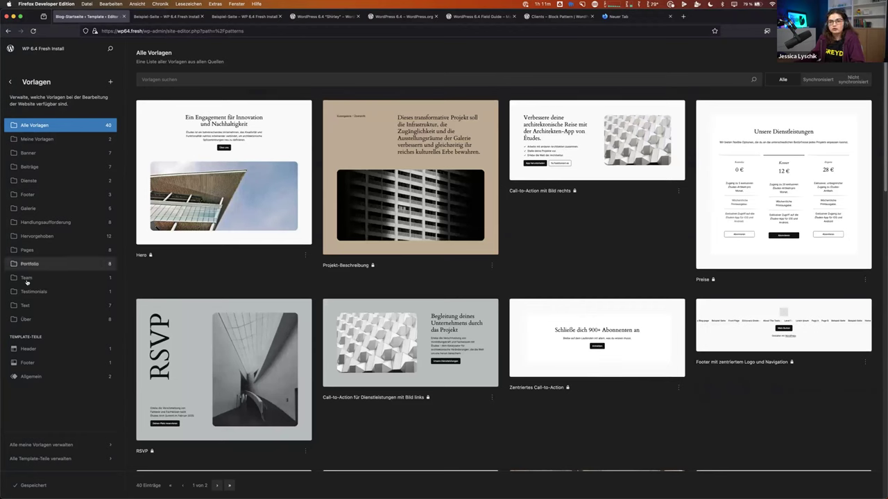
pyautogui.click(46, 155)
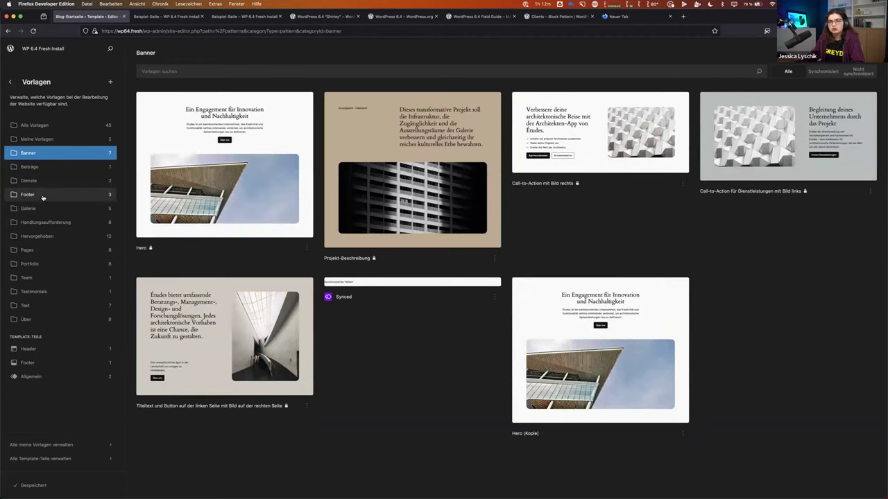
pyautogui.click(44, 196)
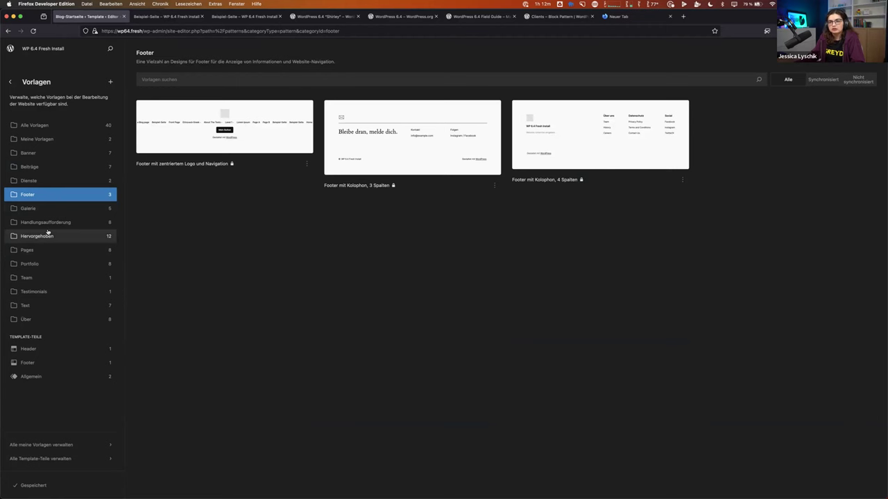
# Step: Duplicate the locked "Call-to-Action mit Bild rechts" pattern from the Handlungsaufforderung category
pyautogui.click(53, 224)
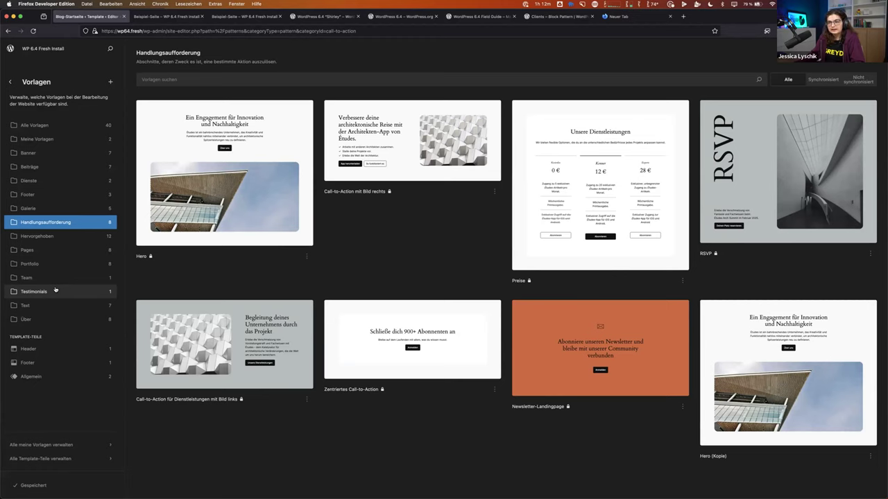
pyautogui.click(307, 256)
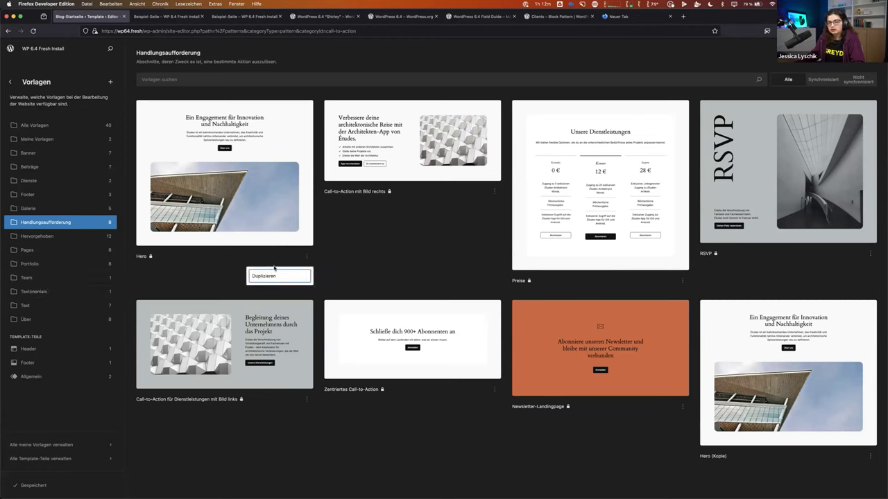
pyautogui.click(234, 120)
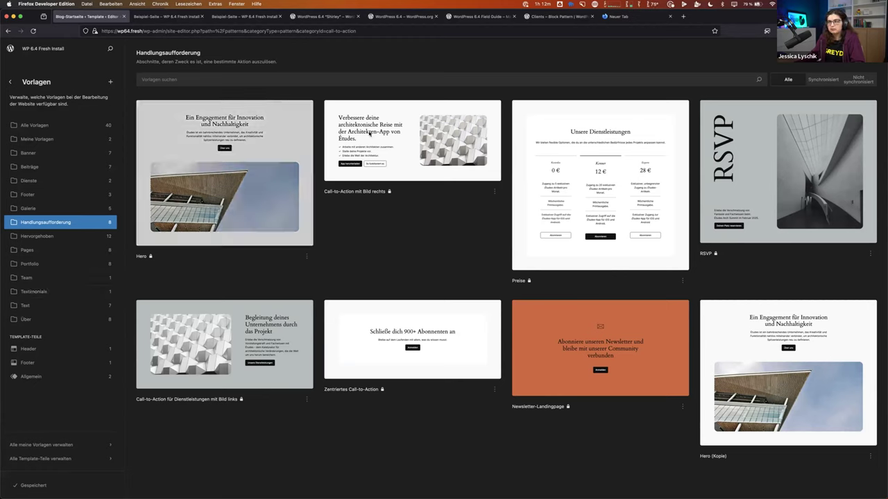
pyautogui.click(495, 192)
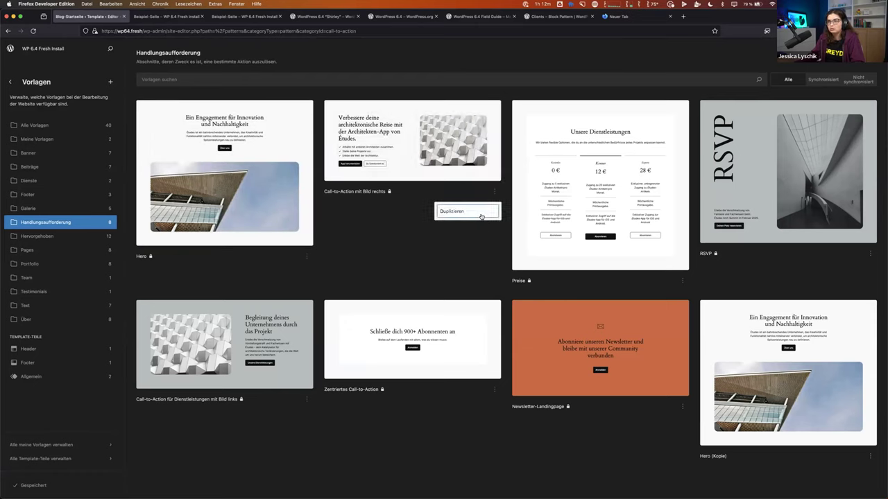
pyautogui.click(458, 252)
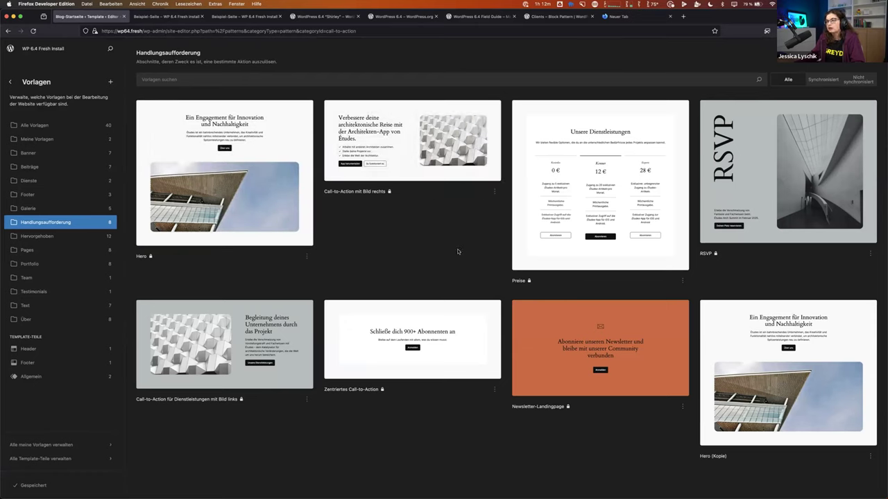
pyautogui.click(495, 191)
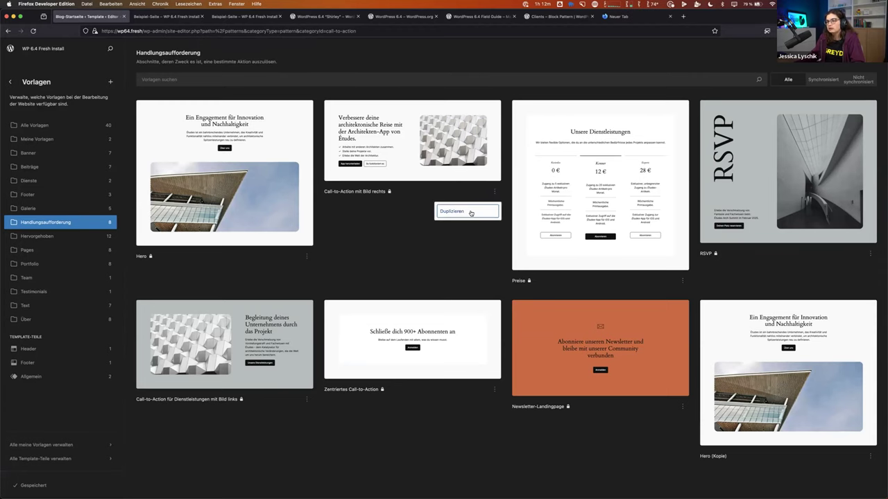
pyautogui.click(434, 210)
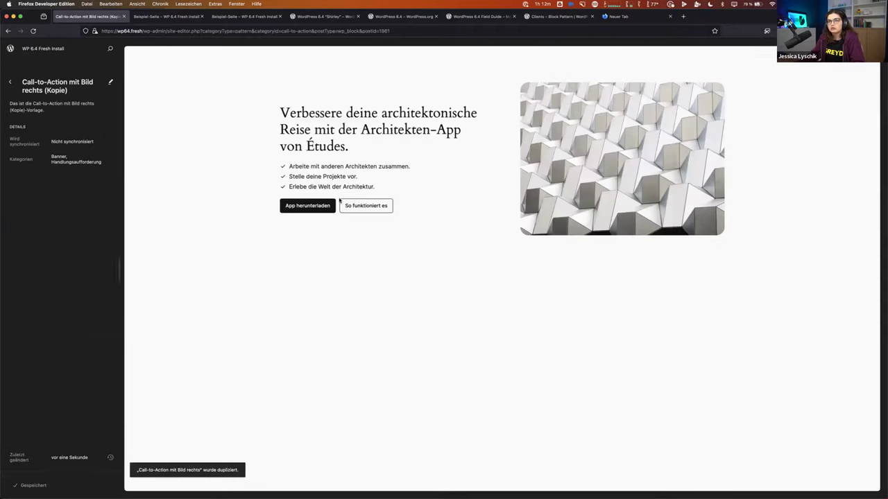
# Step: Edit the copied pattern, set its Gruppe block's background colour to Akzent / Drei, save it and return to the Handlungsaufforderung patterns
pyautogui.click(178, 108)
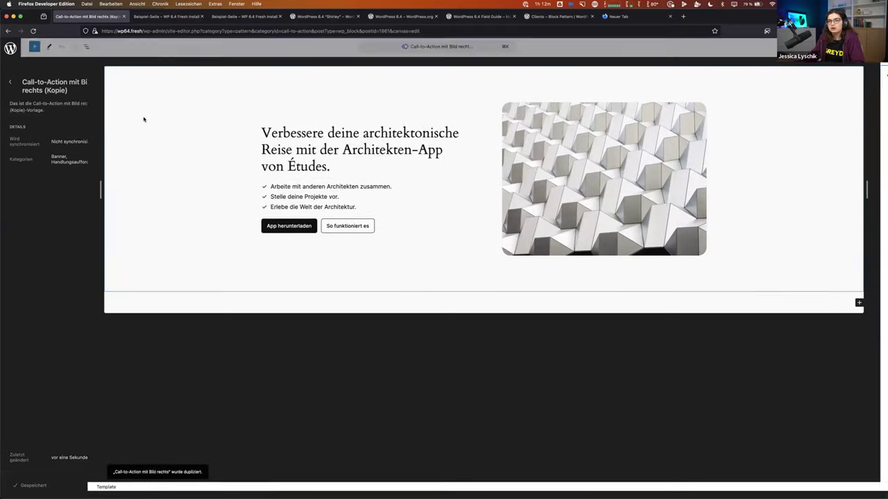
pyautogui.click(86, 47)
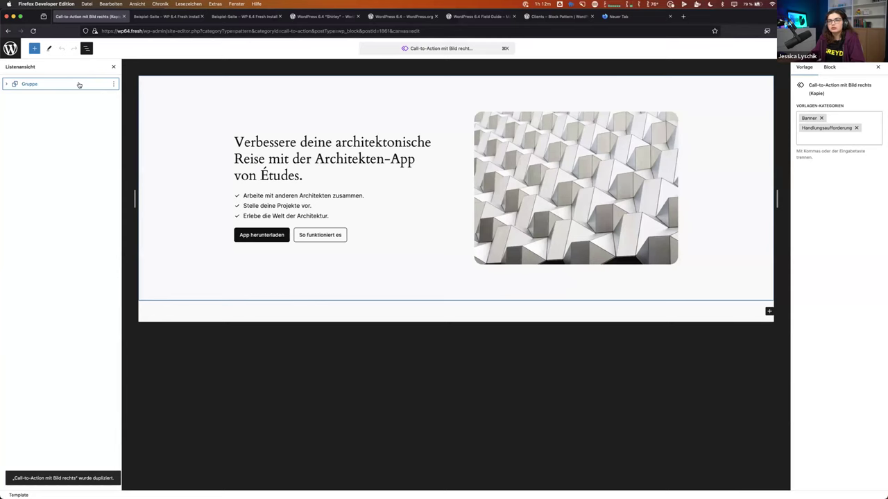
pyautogui.click(81, 84)
pyautogui.click(861, 139)
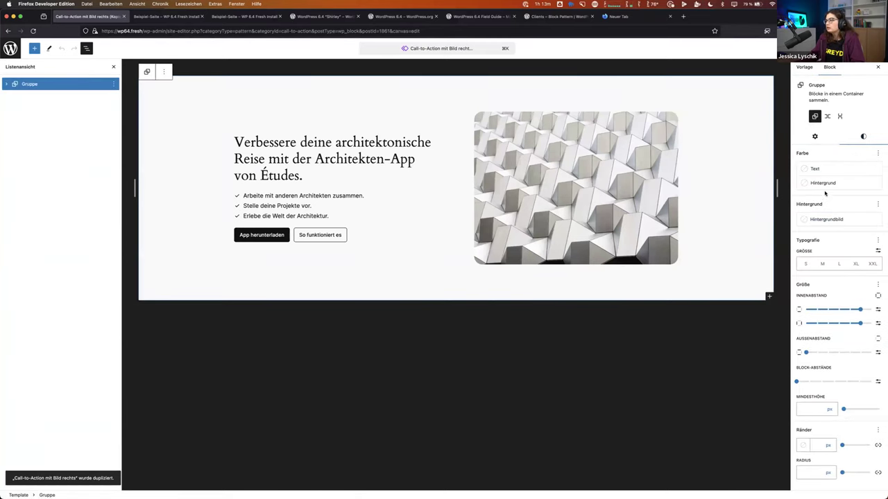
pyautogui.click(826, 190)
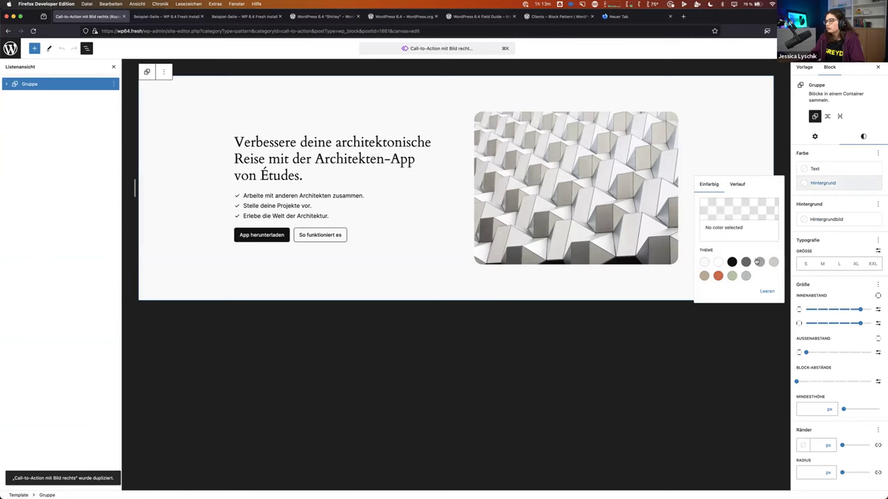
pyautogui.click(717, 277)
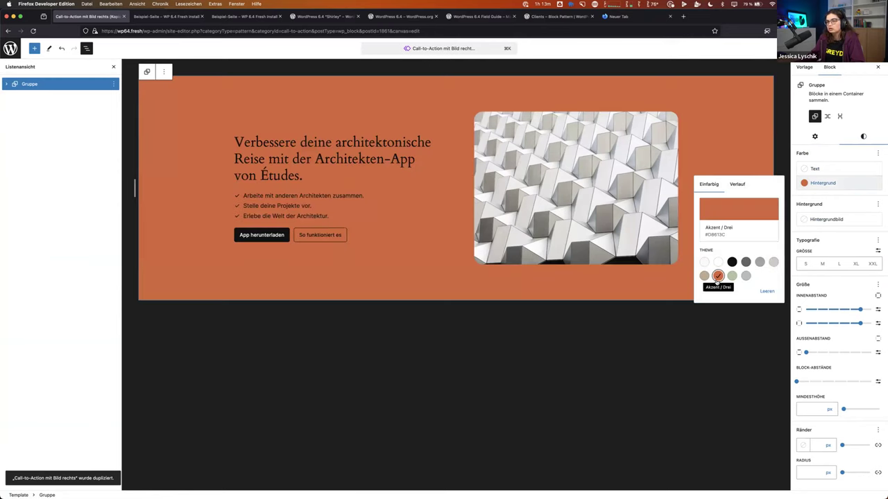
pyautogui.press('super+s')
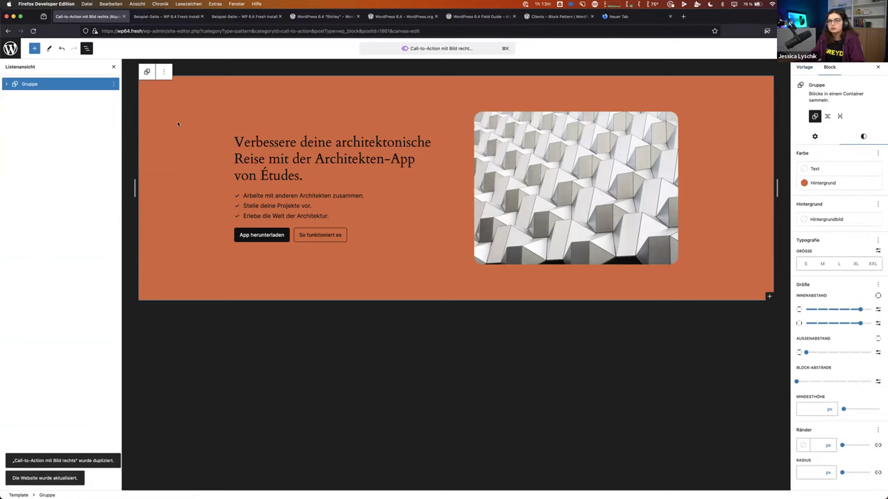
pyautogui.click(15, 52)
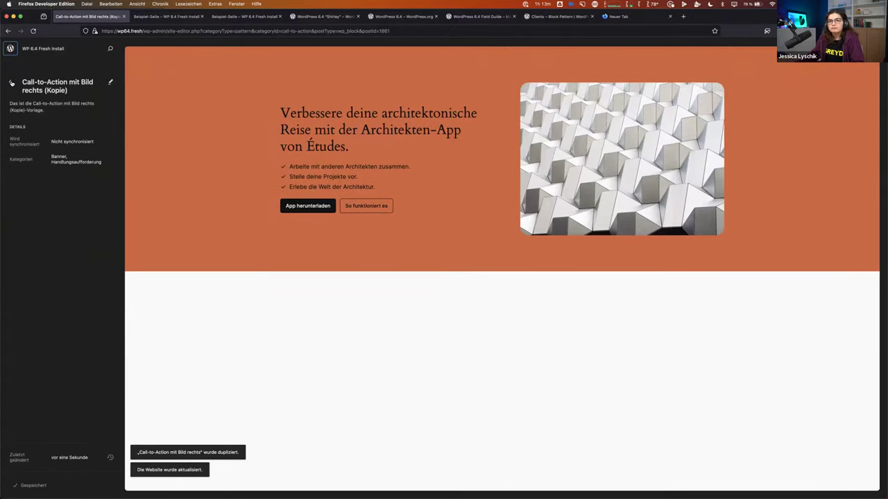
pyautogui.click(11, 82)
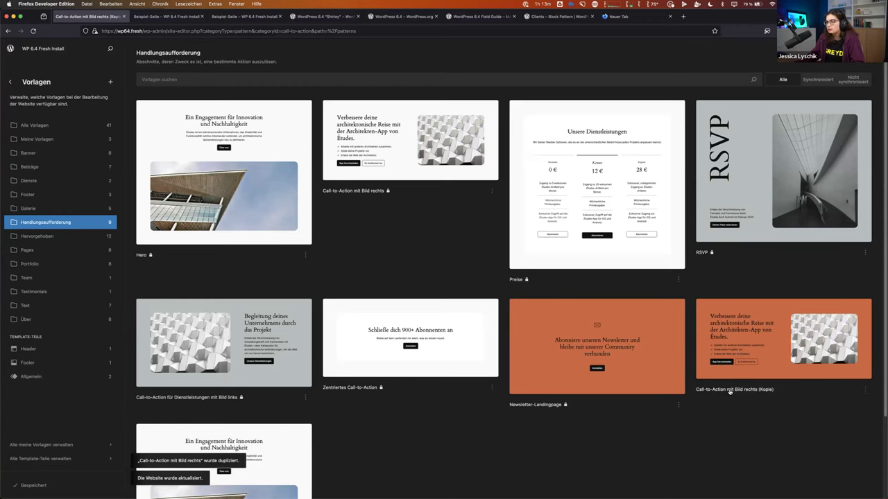
# Step: View the options and rename dialog of "Call-to-Action mit Bild rechts (Kopie)" without renaming it, and show the Meine Vorlagen category
pyautogui.click(865, 391)
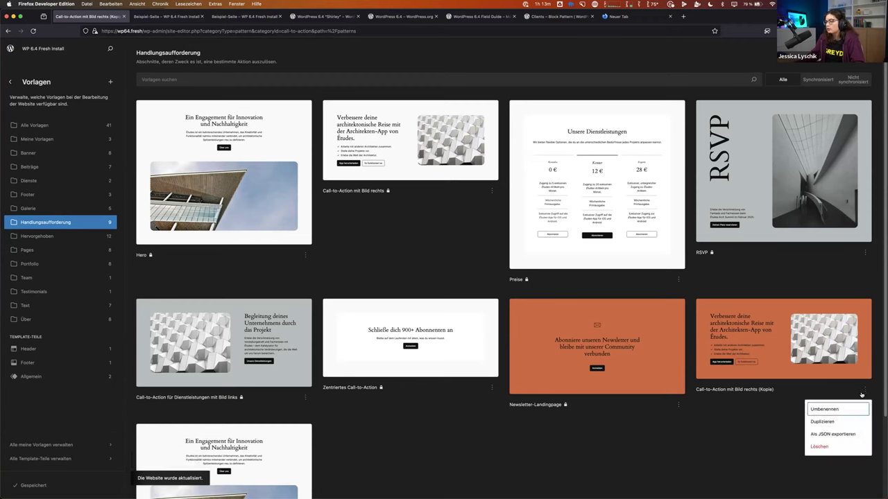
pyautogui.click(842, 390)
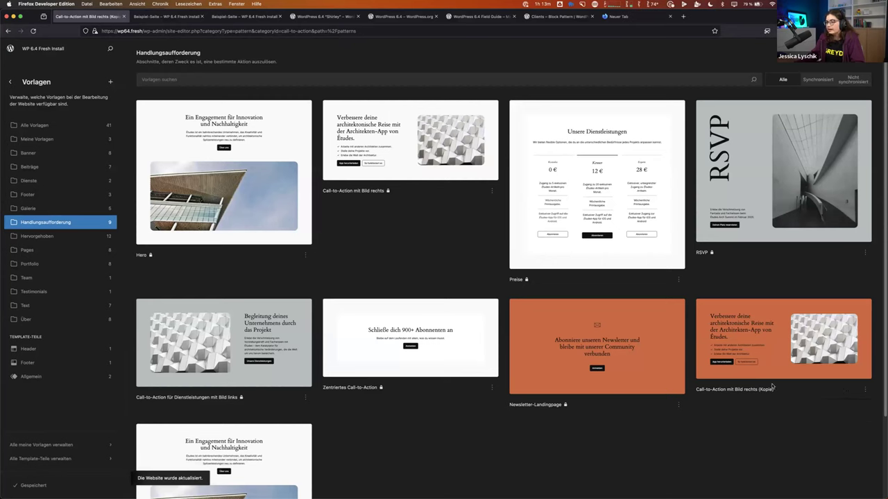
pyautogui.click(866, 391)
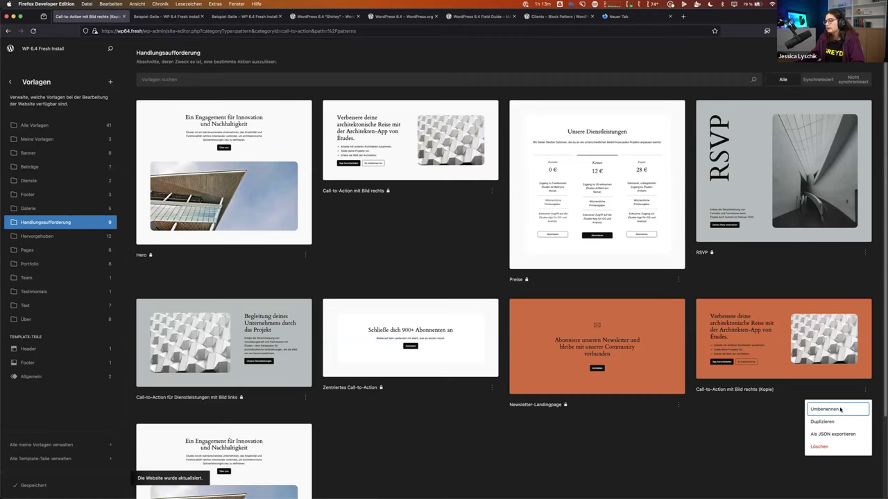
pyautogui.click(840, 410)
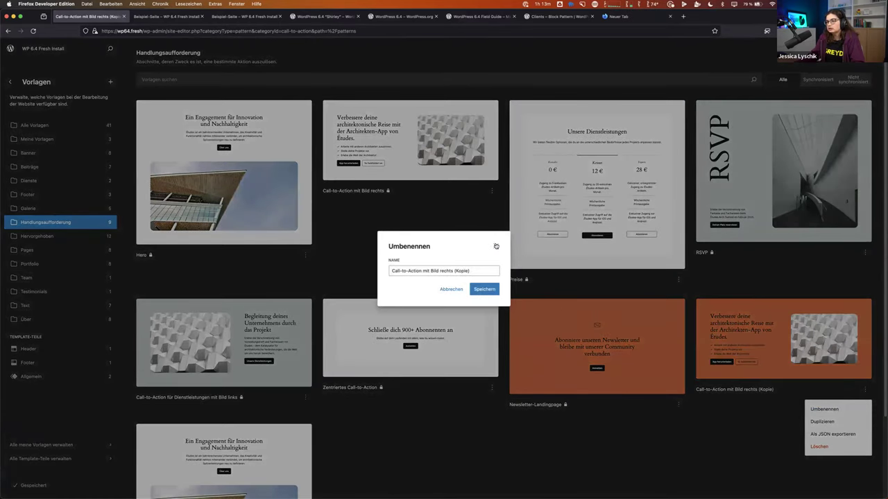
pyautogui.click(496, 246)
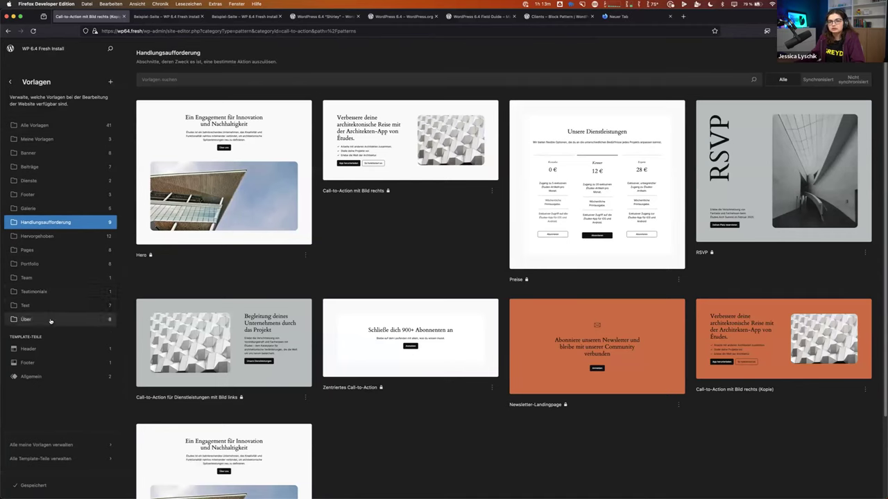
pyautogui.click(68, 141)
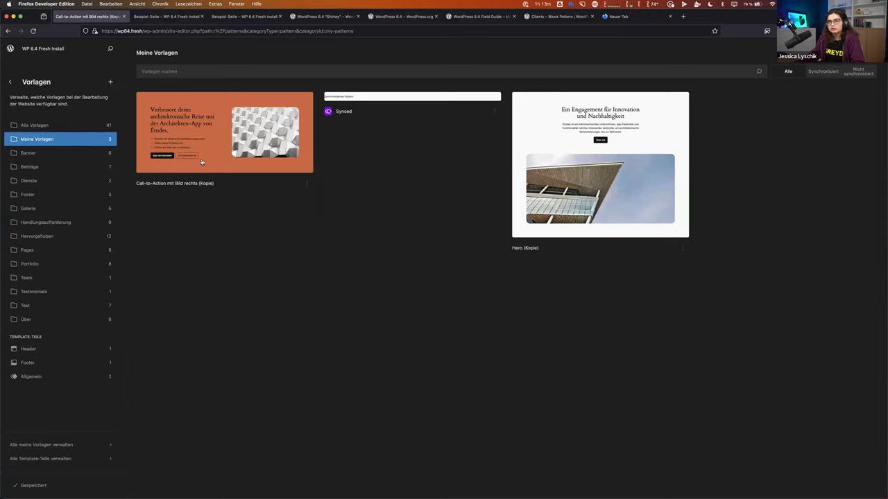
# Step: Open "Call-to-Action mit Bild rechts (Kopie)" for editing, add Footer to its Vorlagen-Kategorien and save the pattern
pyautogui.click(307, 184)
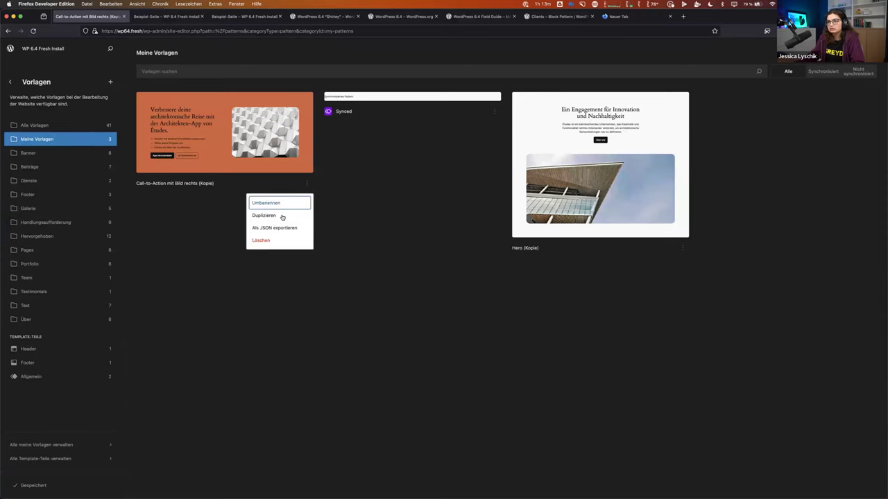
pyautogui.click(282, 174)
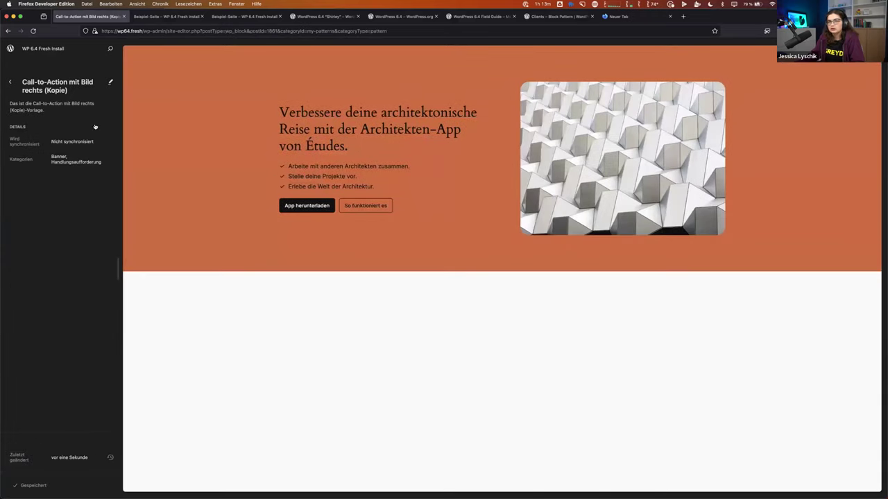
pyautogui.click(180, 134)
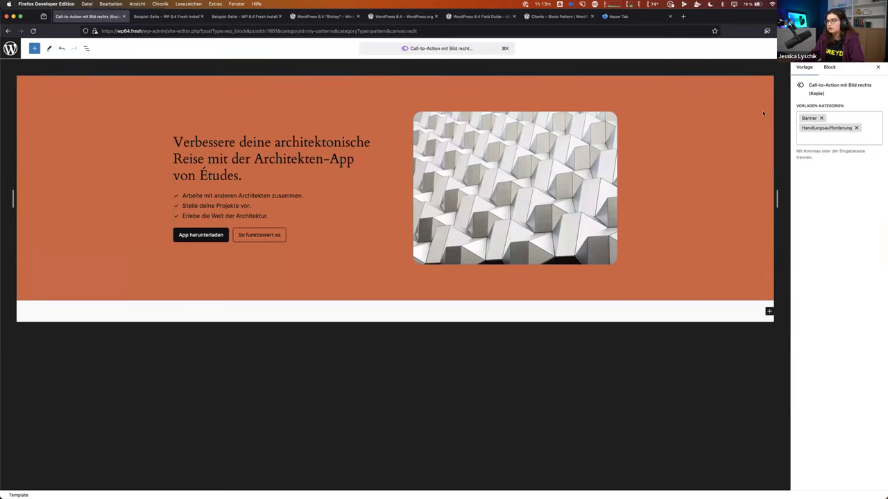
pyautogui.click(837, 142)
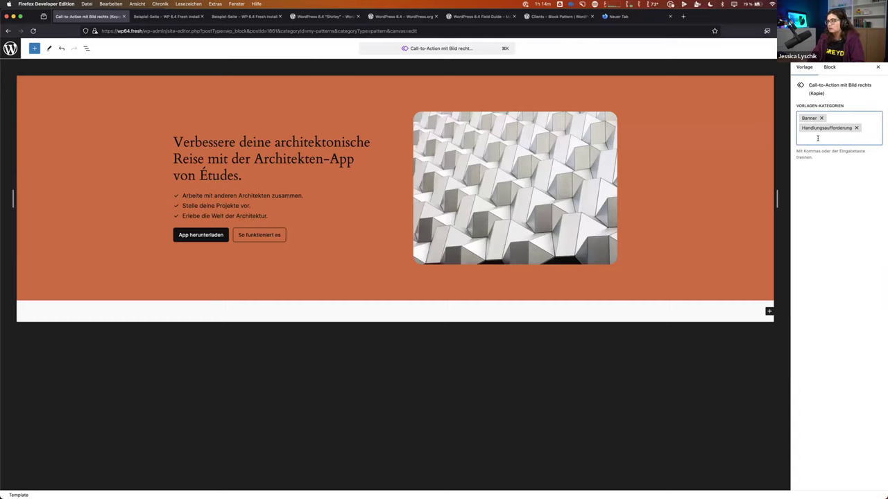
pyautogui.write('oter')
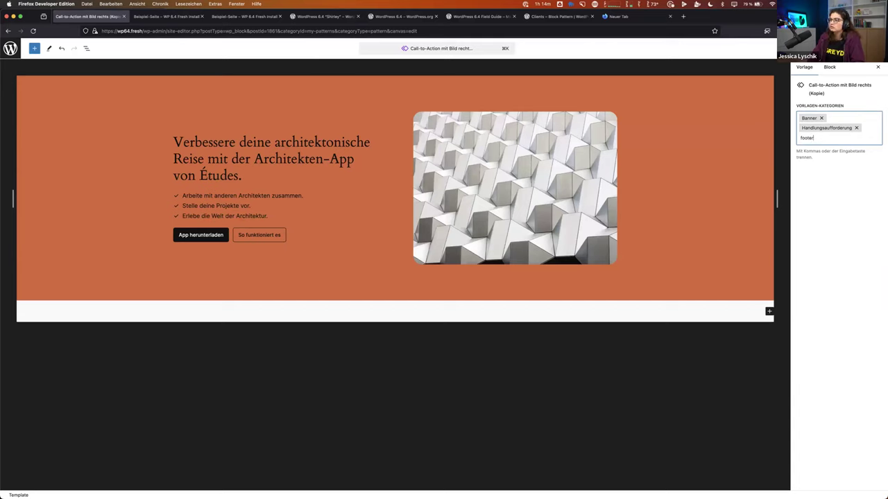
pyautogui.press('BackSpace')
pyautogui.press('BackSpace')
pyautogui.press('BackSpace')
pyautogui.press('BackSpace')
pyautogui.write('ooter')
pyautogui.press('Return')
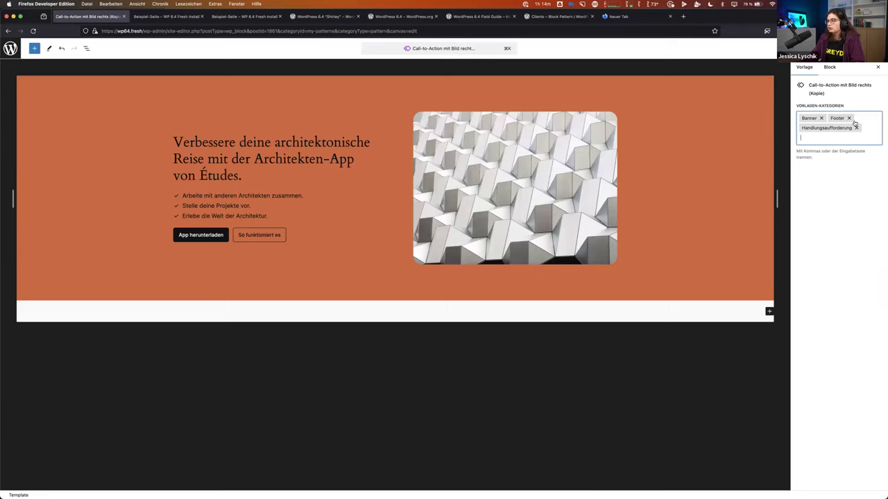
pyautogui.press('super+s')
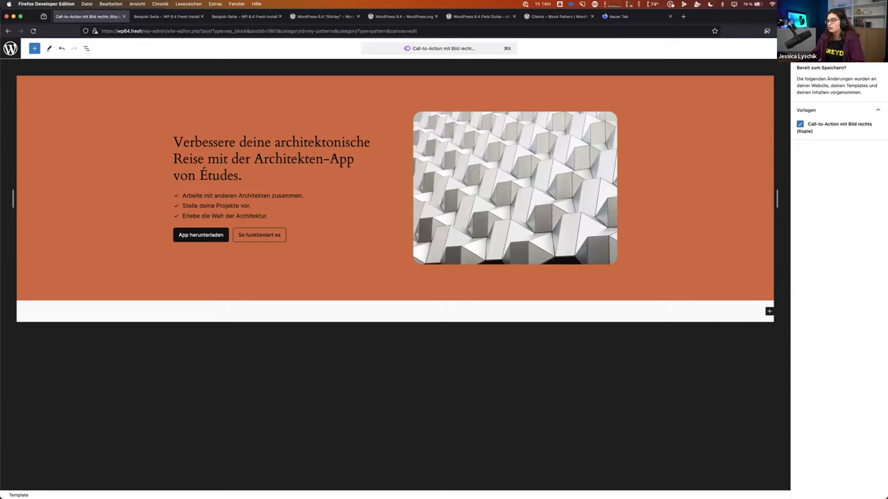
pyautogui.click(808, 50)
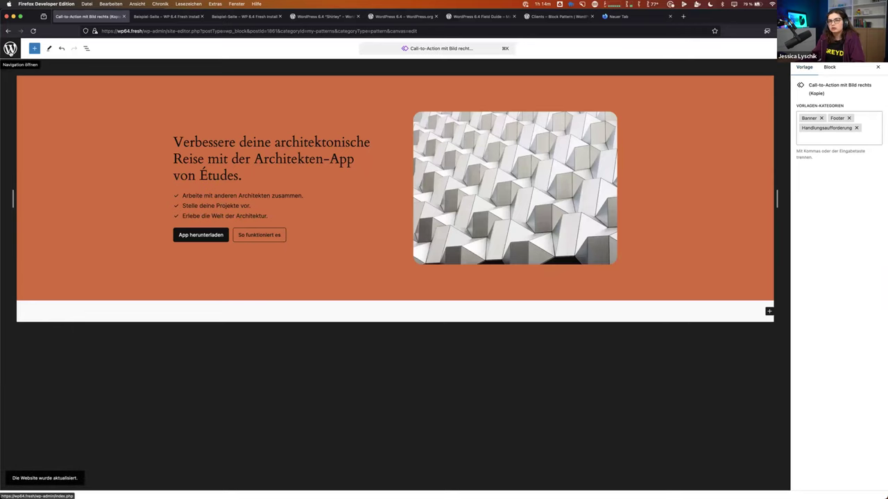
# Step: Leave the pattern editor and view the patterns in the Footer category of Vorlagen
pyautogui.click(10, 48)
pyautogui.click(11, 83)
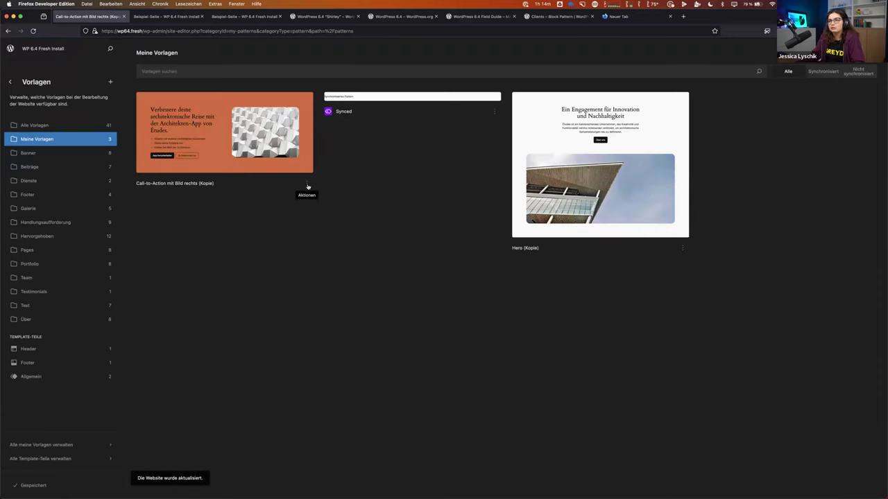
pyautogui.click(36, 196)
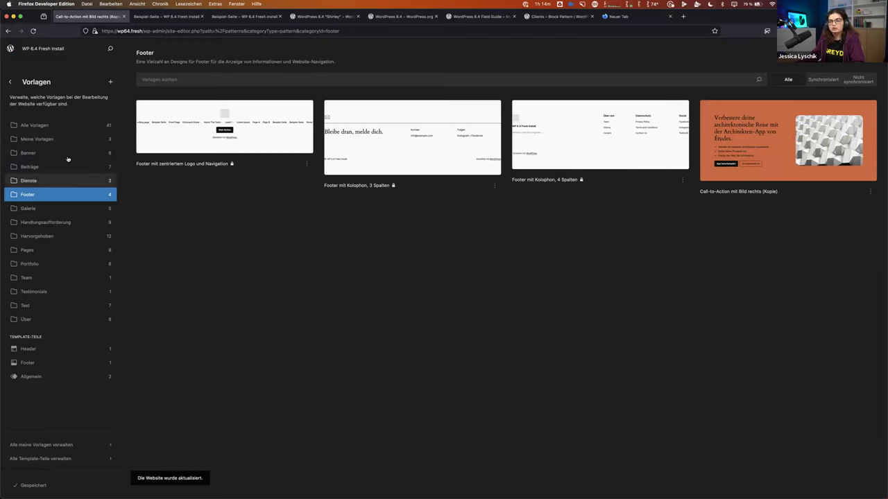
# Step: Reopen the copied Call-to-Action pattern, replace its Footer category with a new category named "Rote Pattern" and save
pyautogui.click(747, 177)
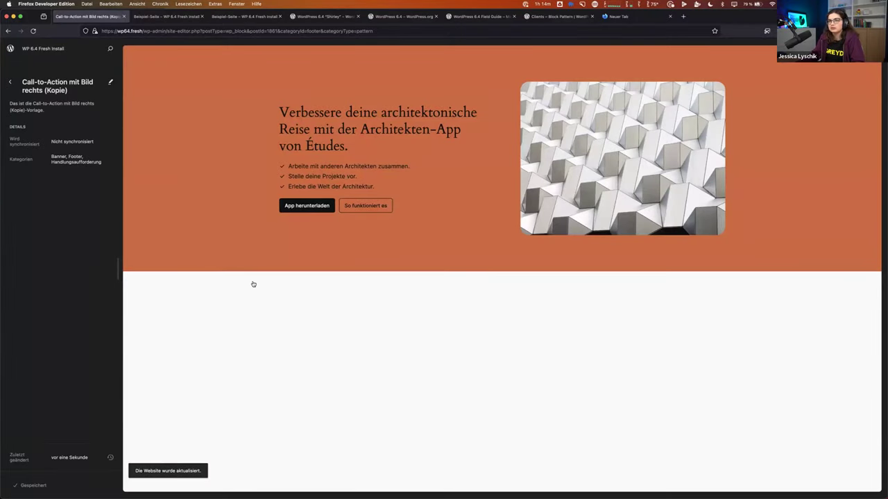
pyautogui.click(253, 284)
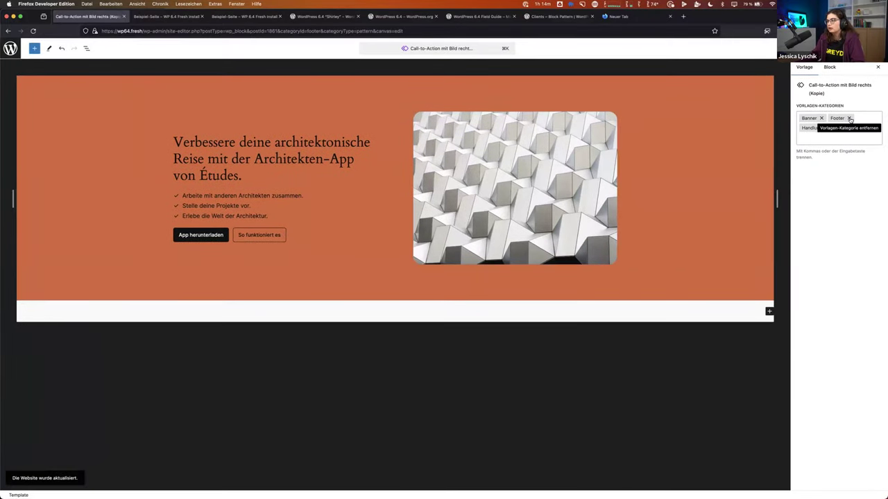
pyautogui.click(850, 119)
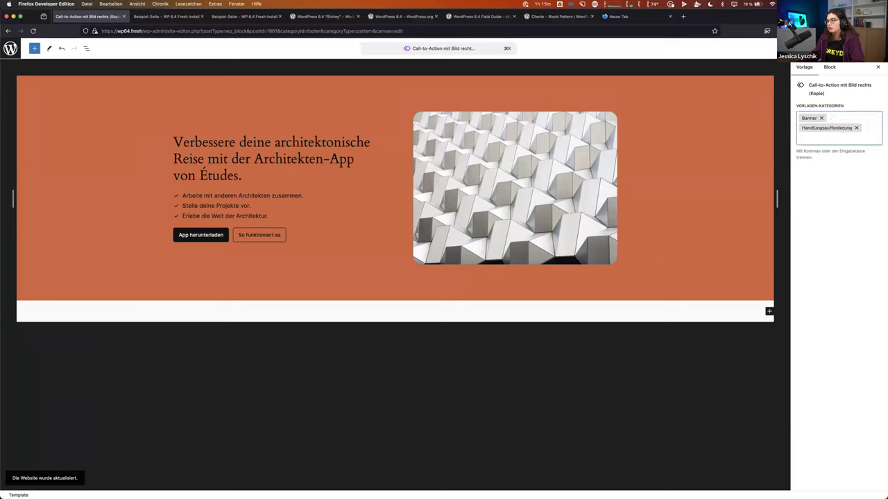
pyautogui.click(830, 67)
pyautogui.click(805, 67)
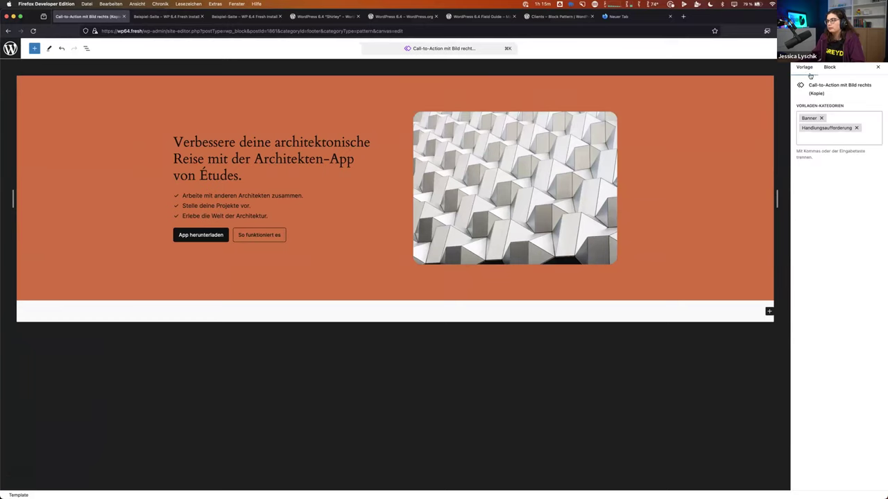
pyautogui.click(820, 141)
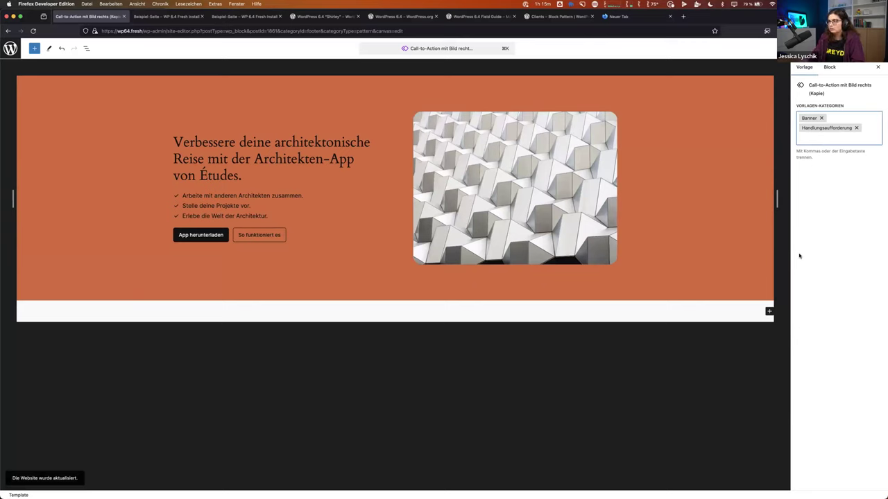
pyautogui.write('Rote Pattern')
pyautogui.press('Return')
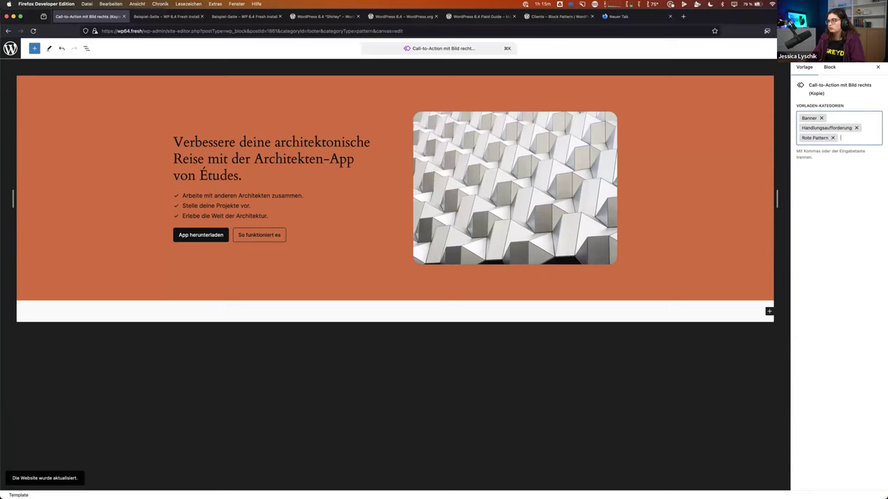
pyautogui.press('super+s')
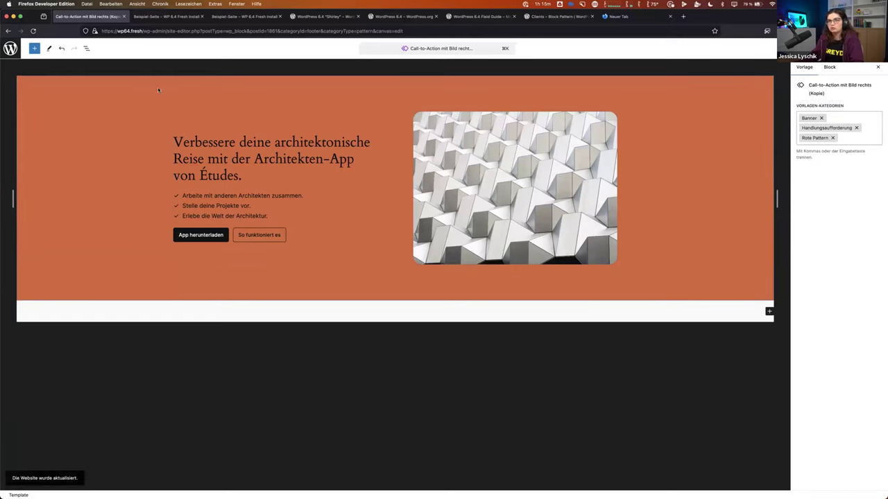
# Step: Return to the Vorlagen overview and examine the Rote Pattern and Portfolio categories, ending on Rote Pattern
pyautogui.click(10, 49)
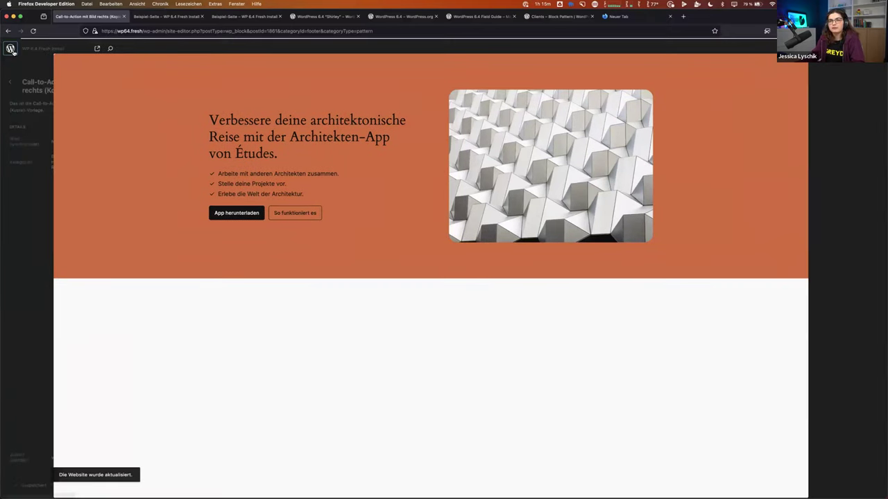
pyautogui.click(10, 82)
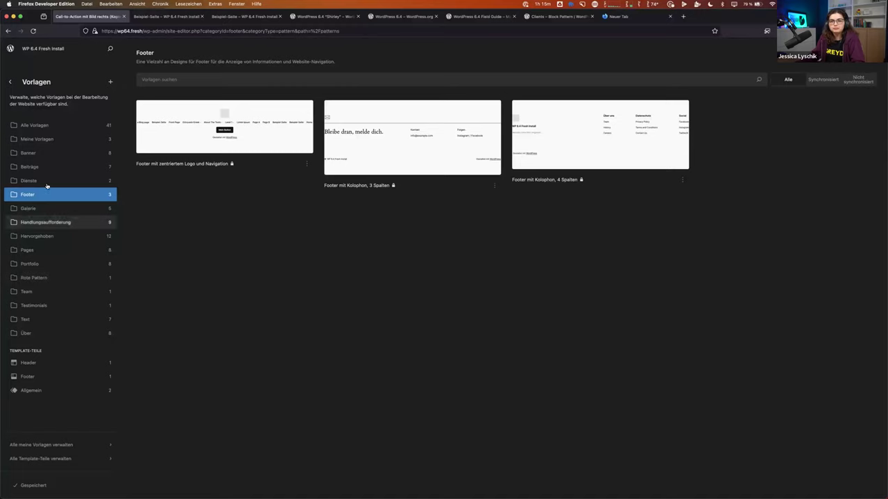
pyautogui.click(52, 279)
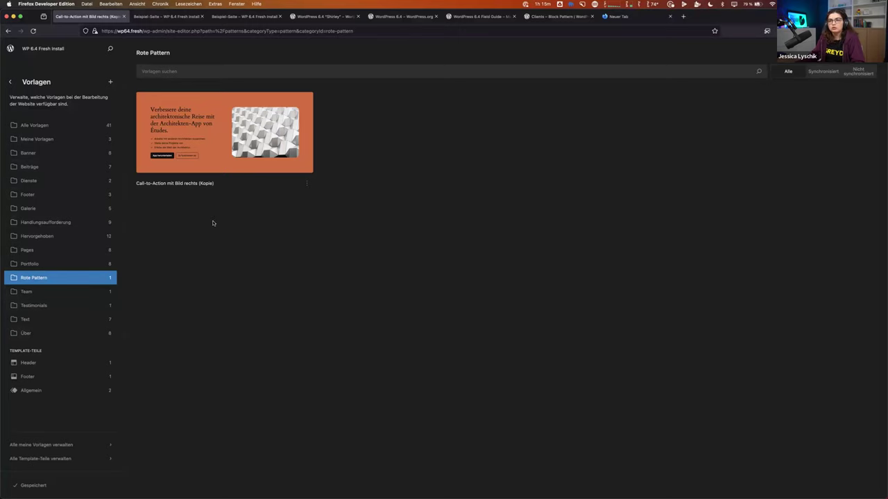
pyautogui.click(29, 266)
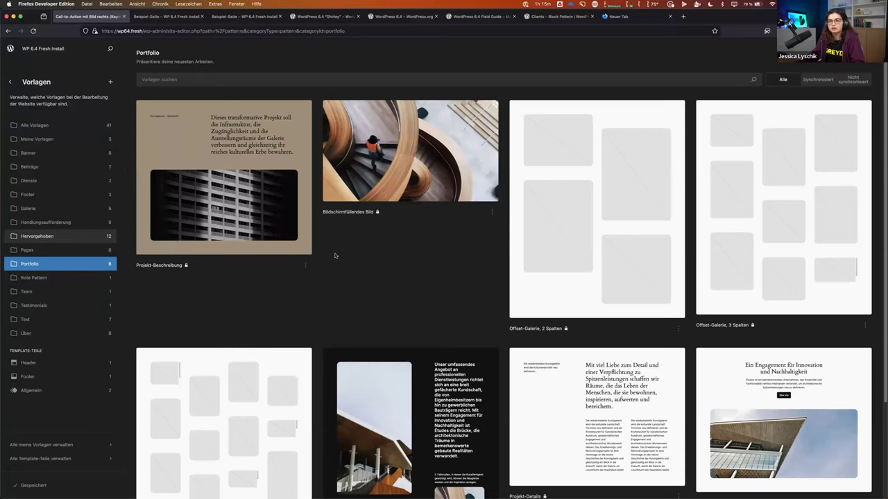
pyautogui.click(47, 279)
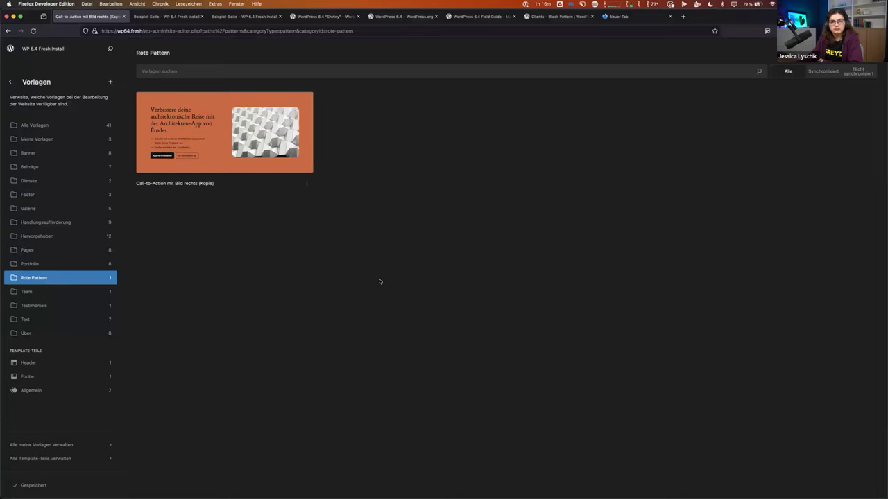
# Step: Switch to the Beispiel-Seite editor, show the Listenansicht and copy the first Gruppe block to the clipboard
pyautogui.click(176, 21)
pyautogui.click(178, 43)
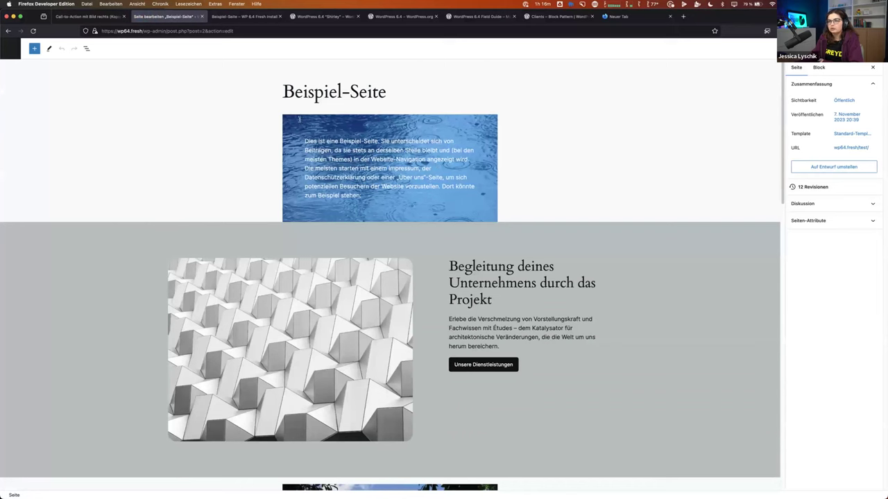
pyautogui.click(294, 120)
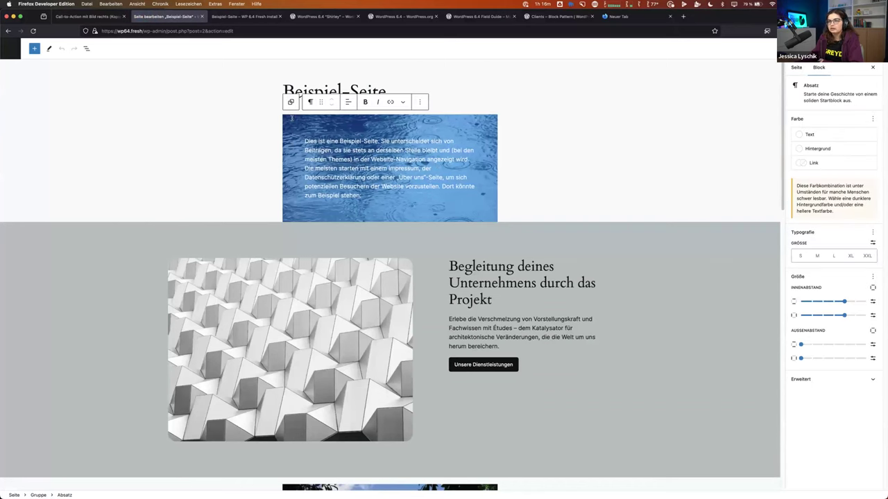
pyautogui.click(86, 48)
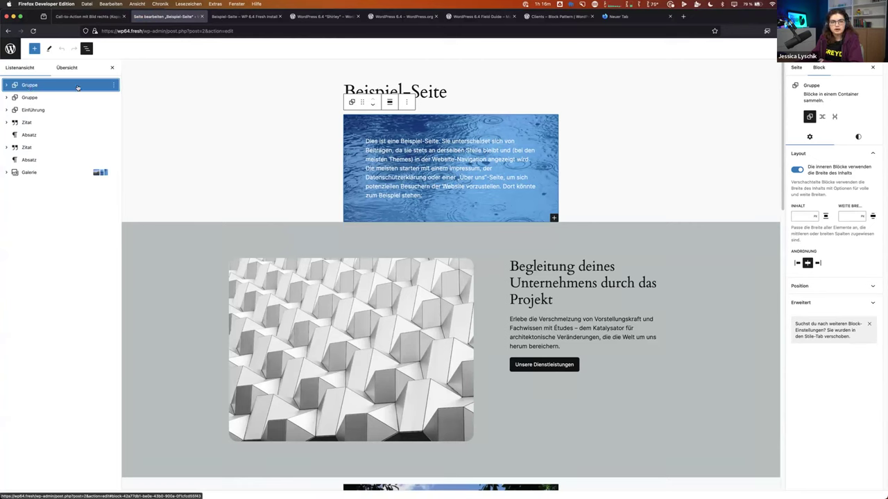
pyautogui.click(113, 84)
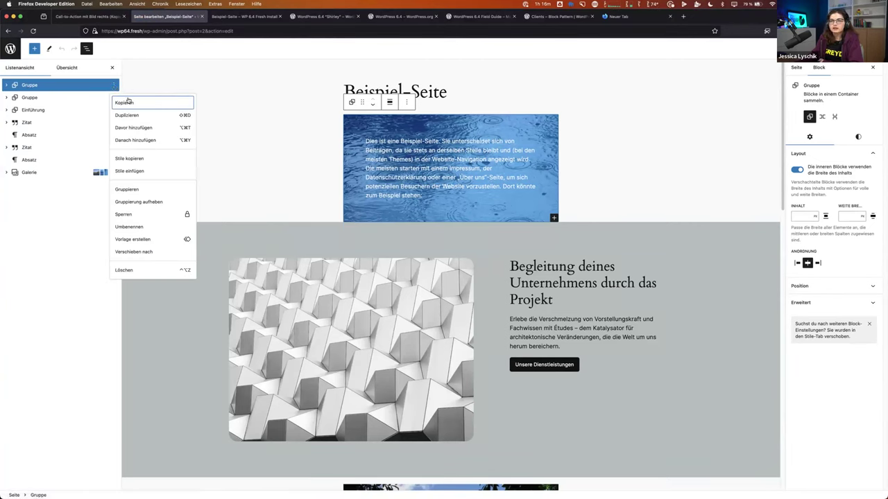
pyautogui.click(127, 102)
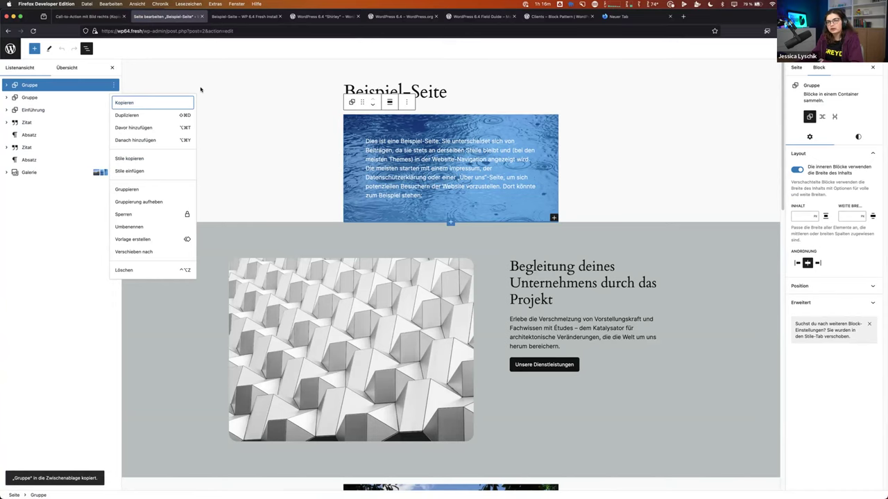
# Step: Switch back to the Website-Editor and export "Call-to-Action mit Bild rechts (Kopie)" as JSON, closing its options
pyautogui.click(105, 19)
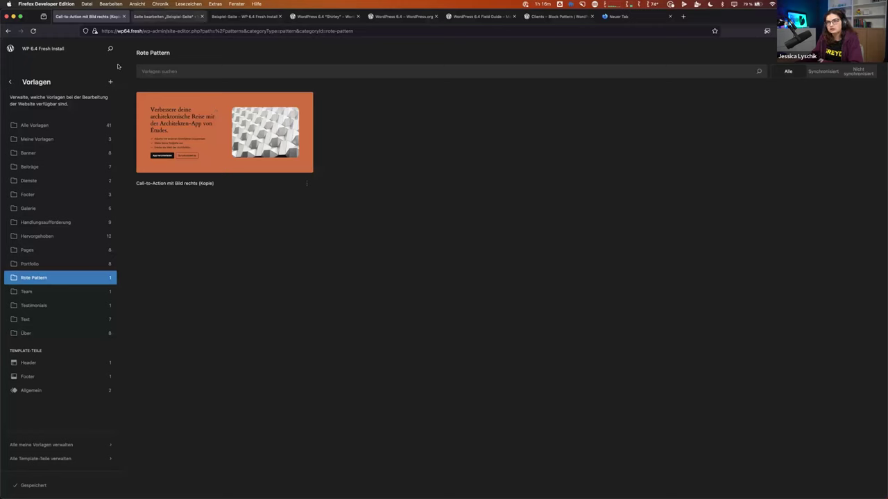
pyautogui.click(164, 16)
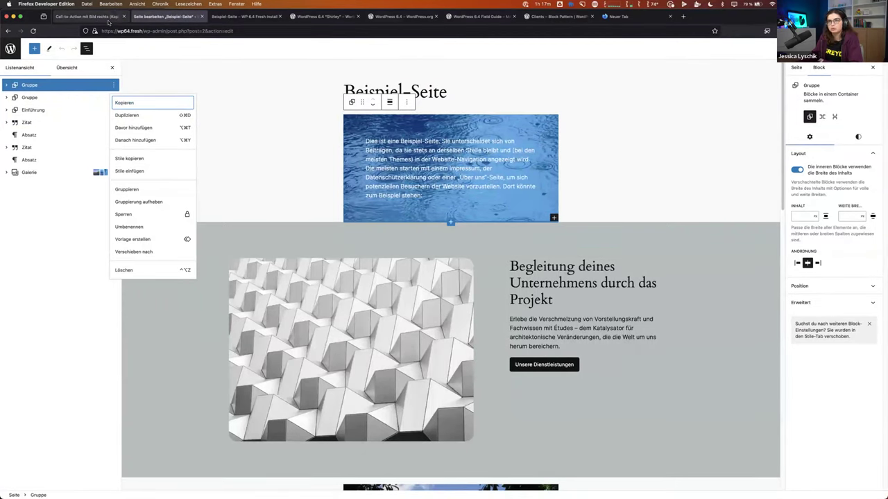
pyautogui.click(88, 16)
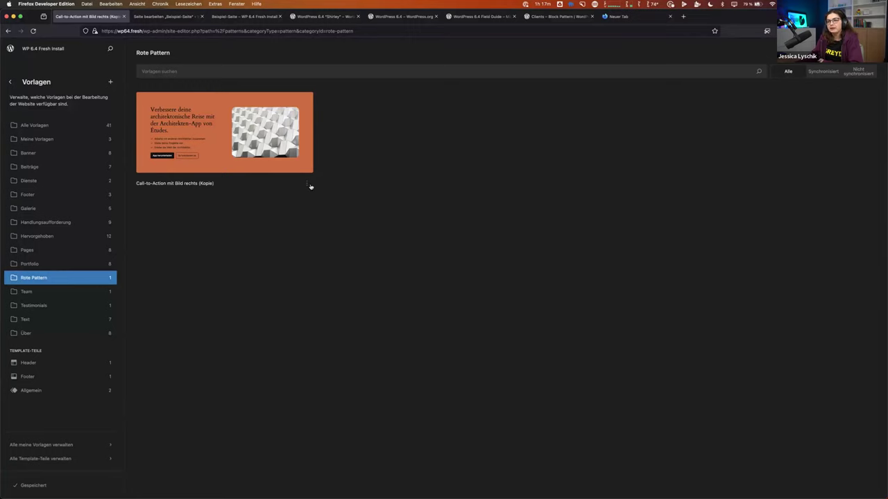
pyautogui.click(307, 183)
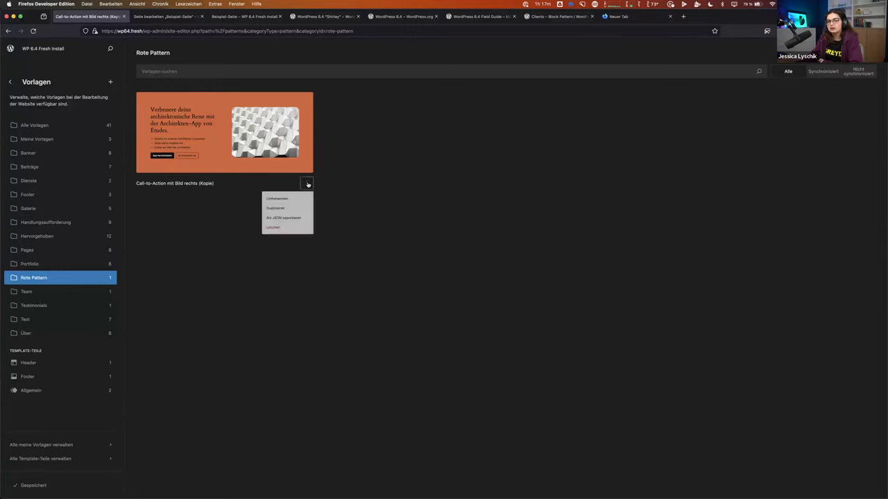
pyautogui.click(272, 231)
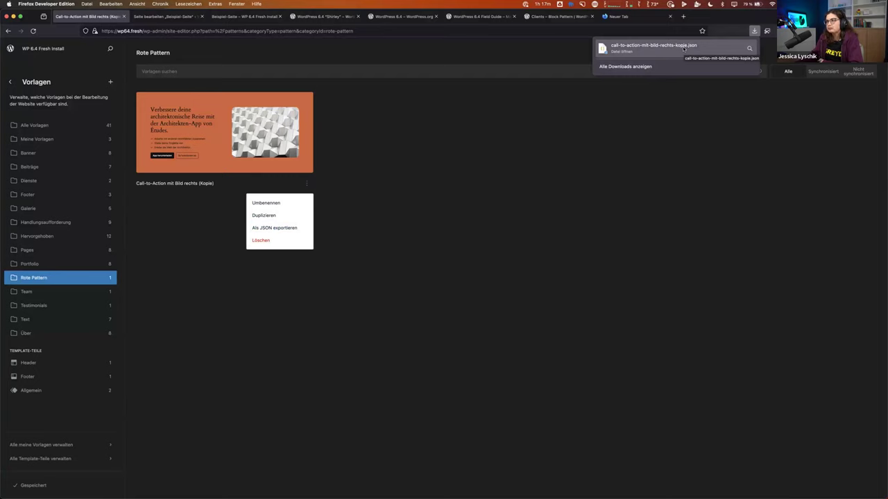
pyautogui.click(504, 252)
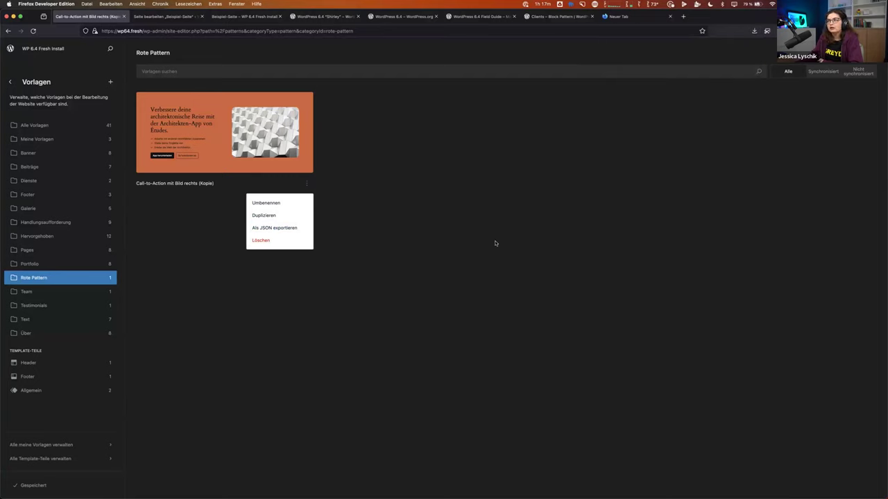
pyautogui.click(307, 185)
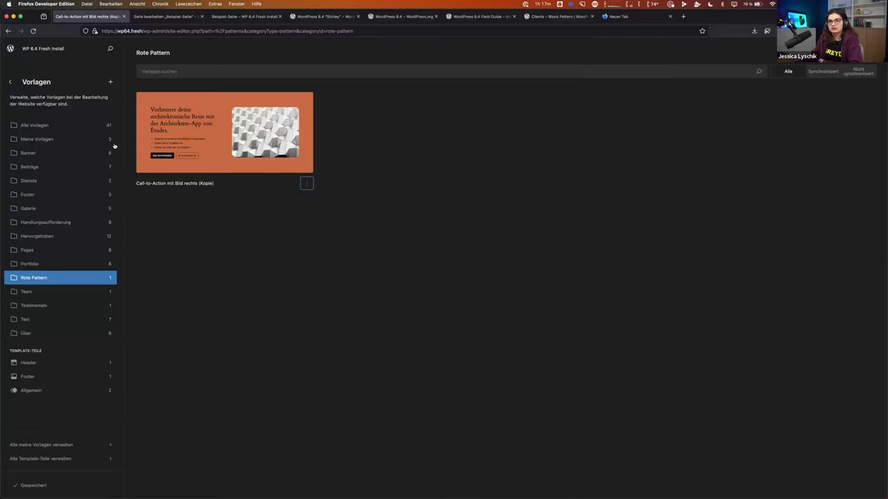
# Step: Import the pattern from the JSON file call-to-action-mit-bild-rechts-kopie.json in the Downloads folder
pyautogui.click(110, 83)
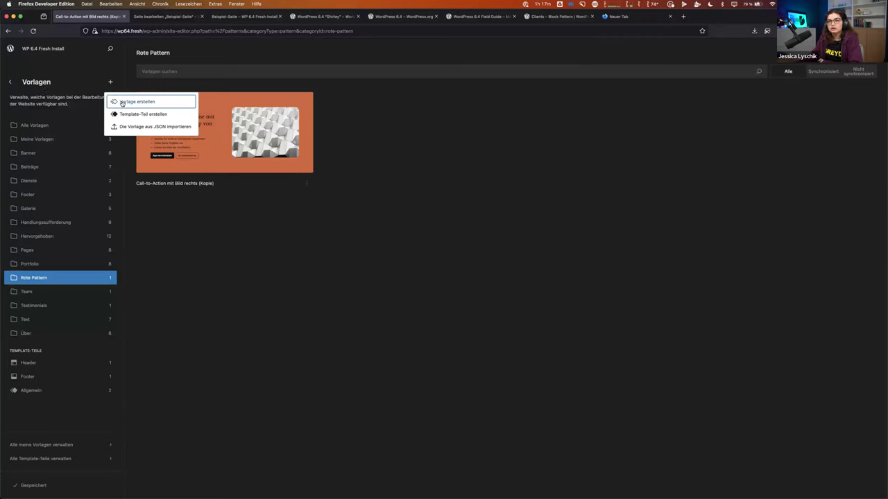
pyautogui.click(166, 129)
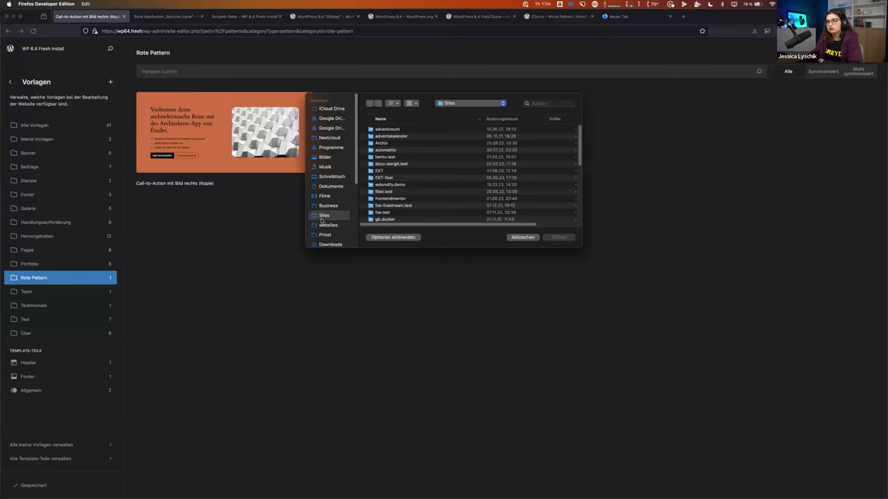
pyautogui.click(325, 244)
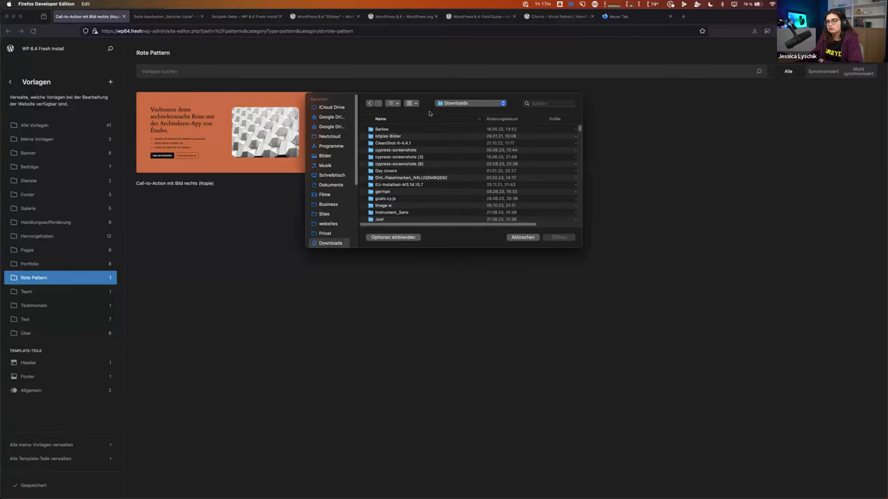
pyautogui.click(516, 119)
pyautogui.click(418, 130)
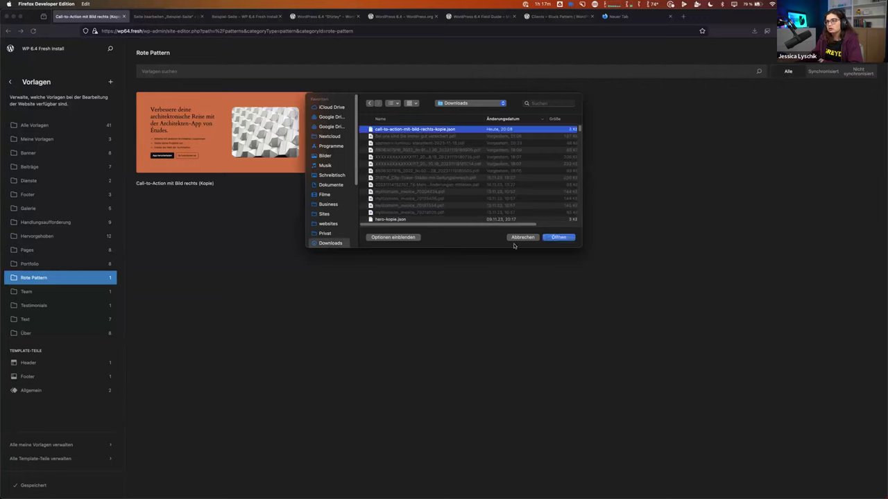
pyautogui.click(559, 237)
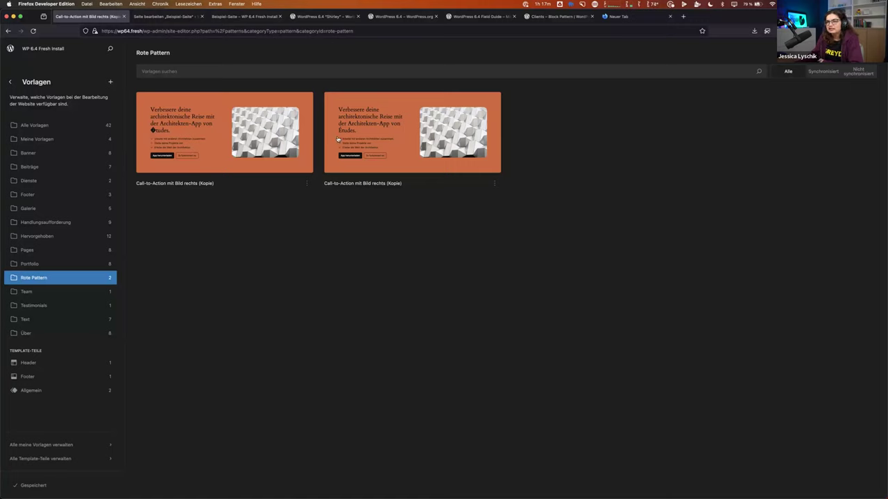
# Step: Open the imported Call-to-Action pattern, replace the broken character in its heading with "É" so it reads "Études", and save
pyautogui.click(177, 143)
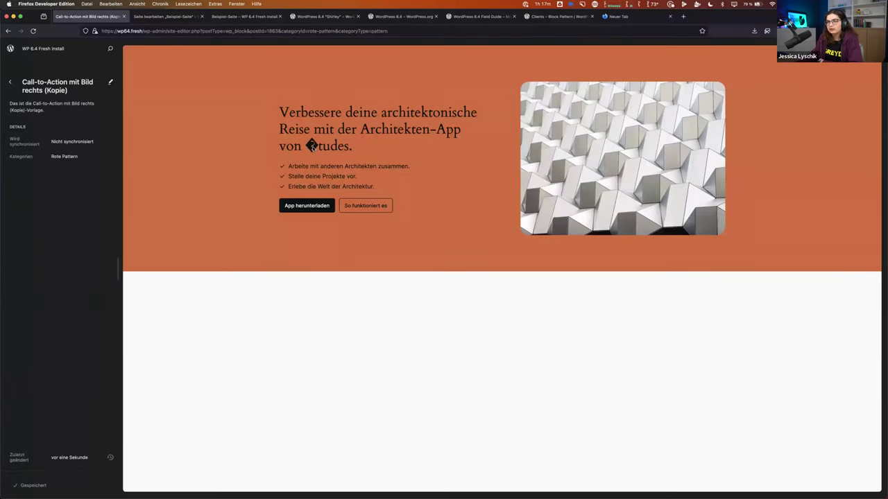
pyautogui.click(312, 146)
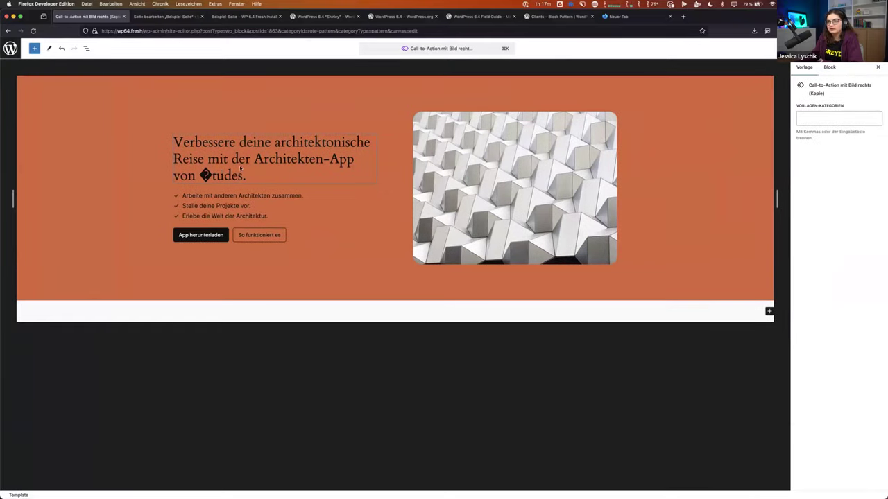
pyautogui.click(209, 175)
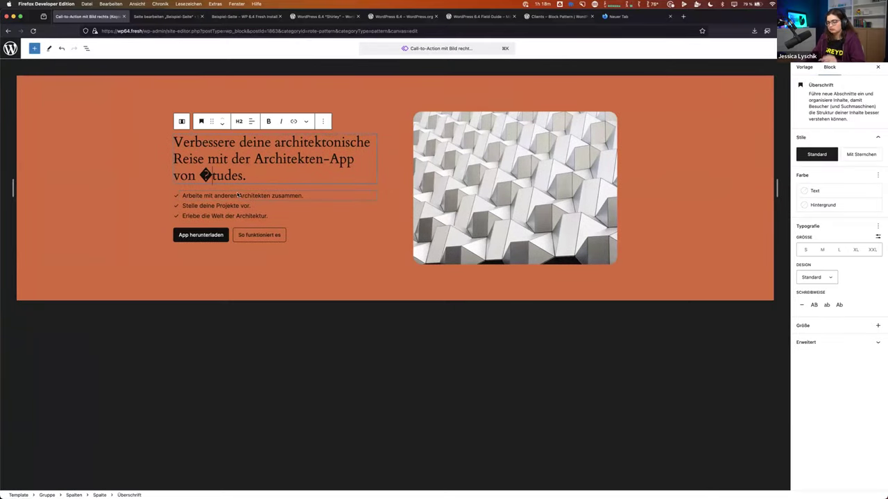
pyautogui.press('BackSpace')
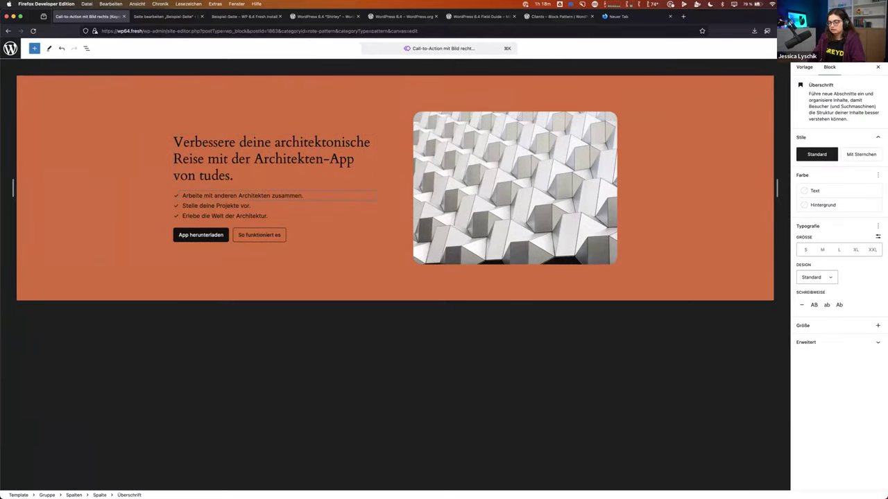
pyautogui.write('E')
pyautogui.press('BackSpace')
pyautogui.press('BackSpace')
pyautogui.write('É')
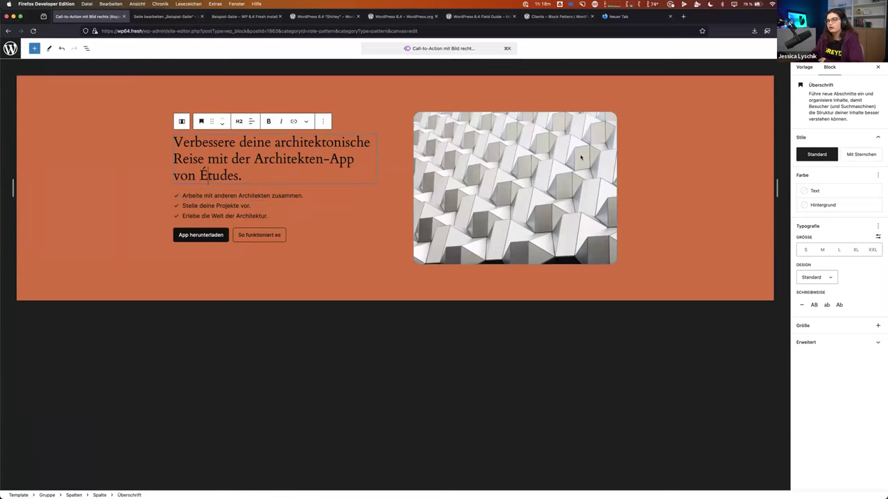
pyautogui.press('super+s')
pyautogui.click(816, 49)
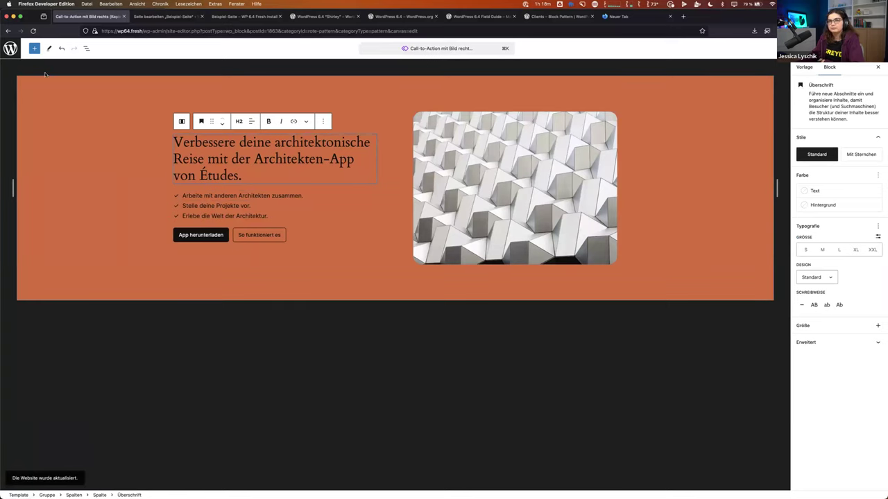
# Step: Return to the Rote Pattern overview and delete the imported copy of the Call-to-Action pattern
pyautogui.click(10, 49)
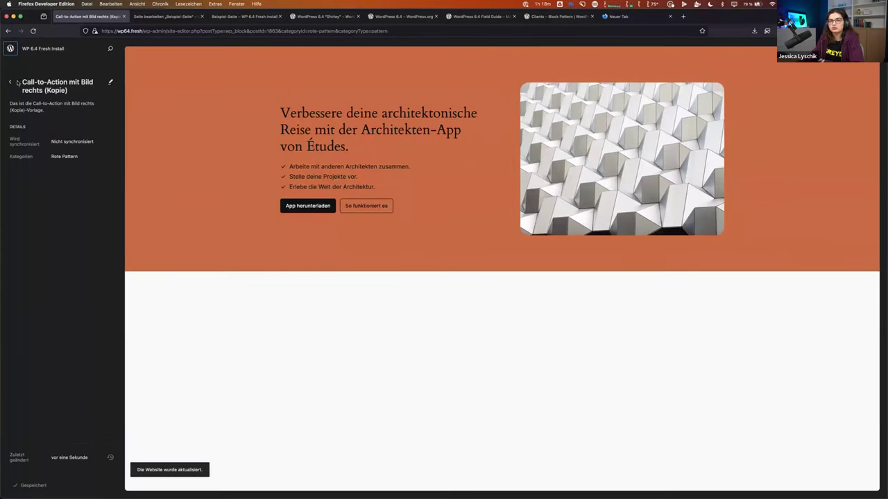
pyautogui.click(11, 82)
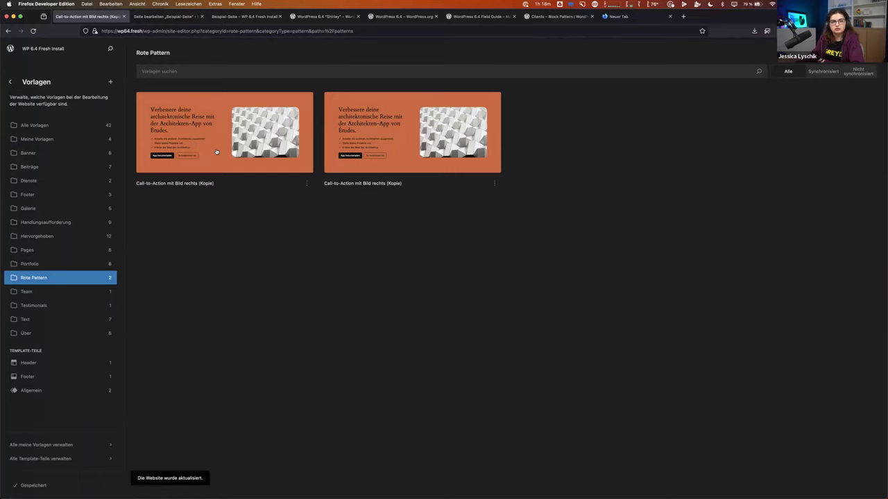
pyautogui.click(305, 184)
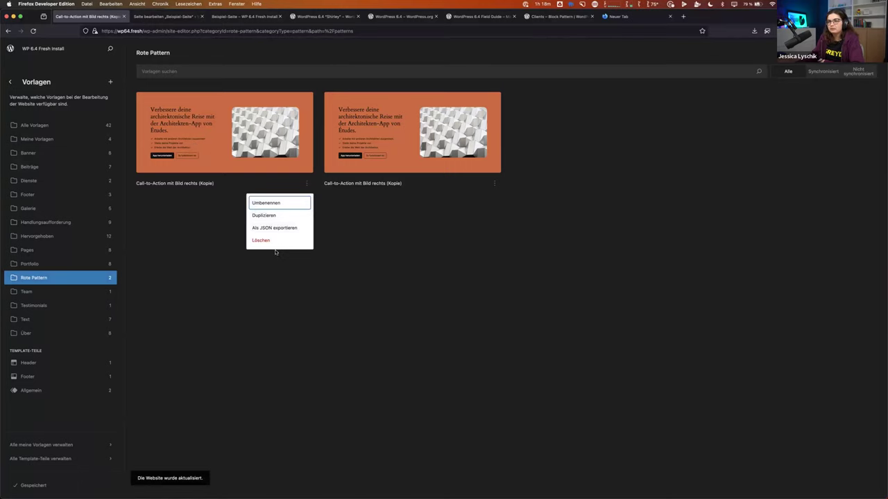
pyautogui.click(271, 240)
pyautogui.click(503, 279)
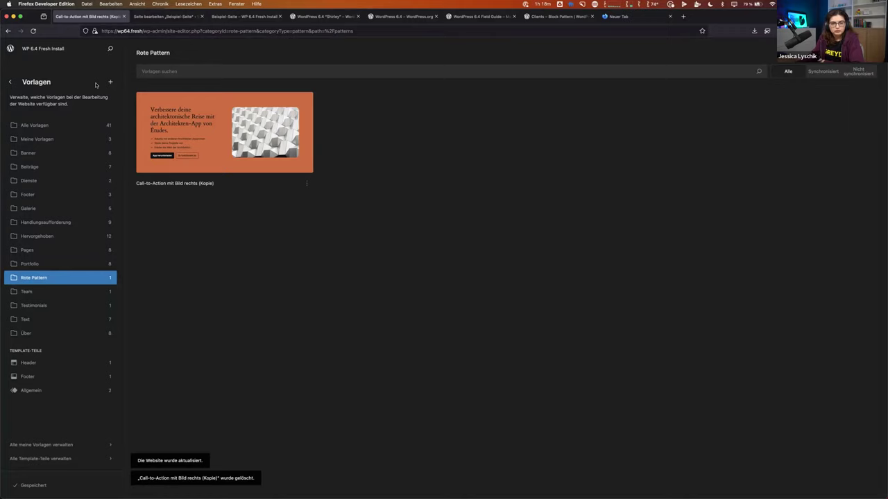
# Step: Show the Vorlagen categories in the Beispiel-Seite editor's block inserter and compare them with the Website-Editor's category list
pyautogui.click(163, 19)
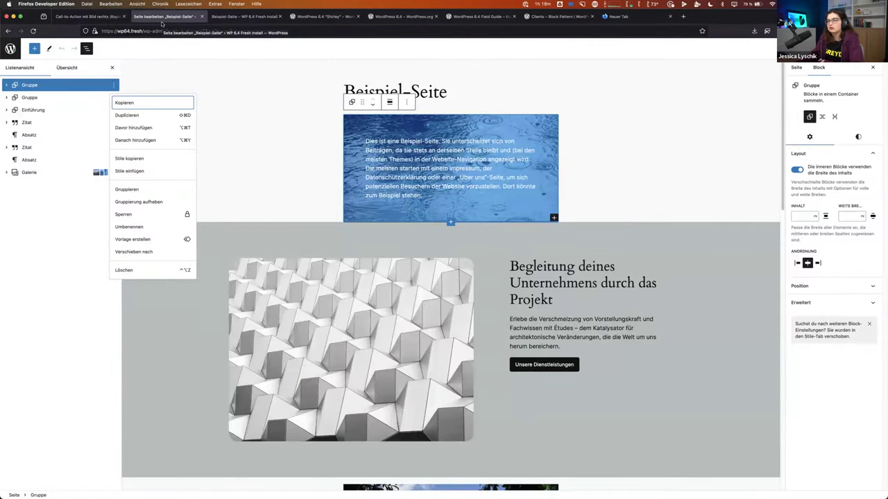
pyautogui.click(34, 48)
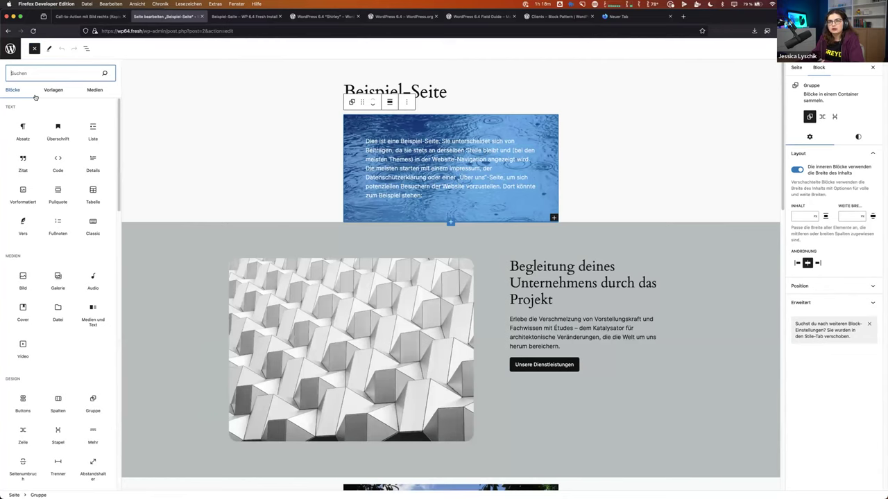
pyautogui.click(52, 91)
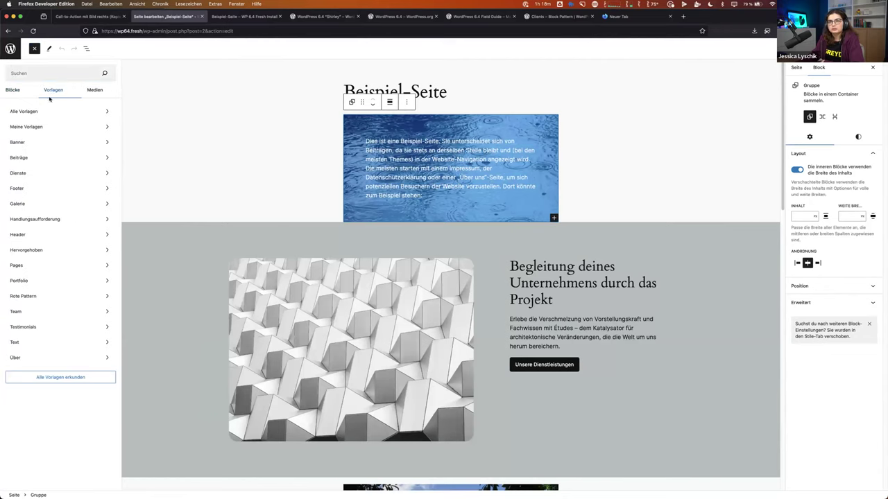
pyautogui.click(89, 16)
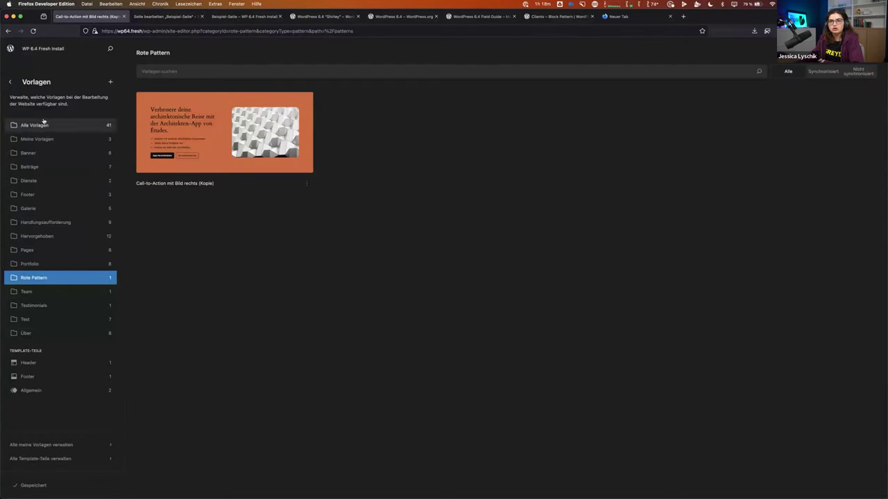
pyautogui.click(160, 16)
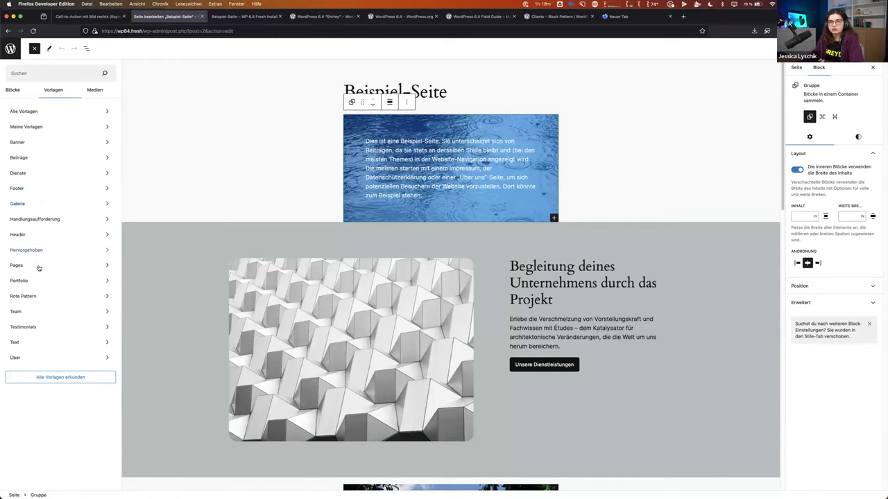
# Step: Browse the patterns of the Text category in the Beispiel-Seite editor from start to end and back
pyautogui.click(40, 341)
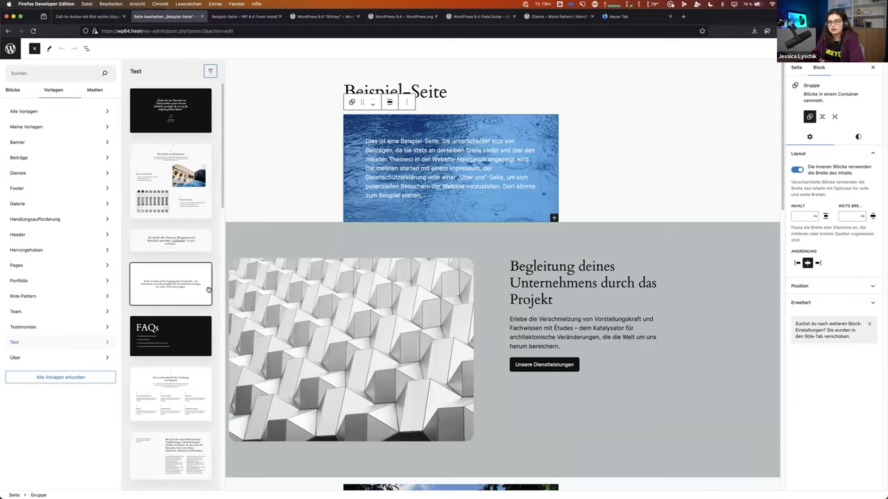
pyautogui.scroll(-4, 194, 312)
pyautogui.scroll(-5, 208, 290)
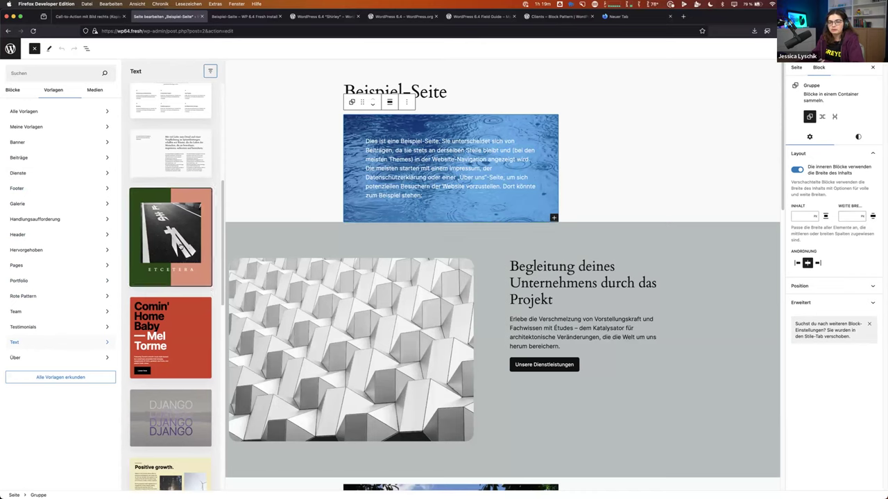
pyautogui.scroll(-6, 179, 249)
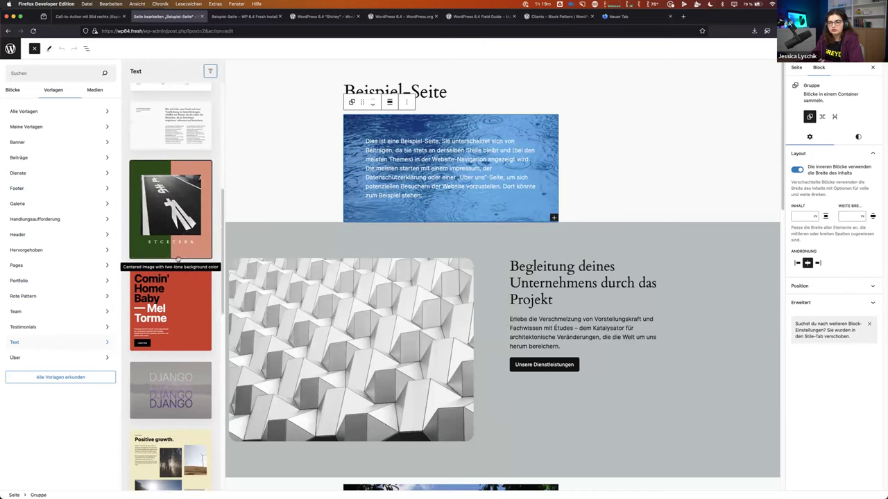
pyautogui.scroll(-9, 178, 260)
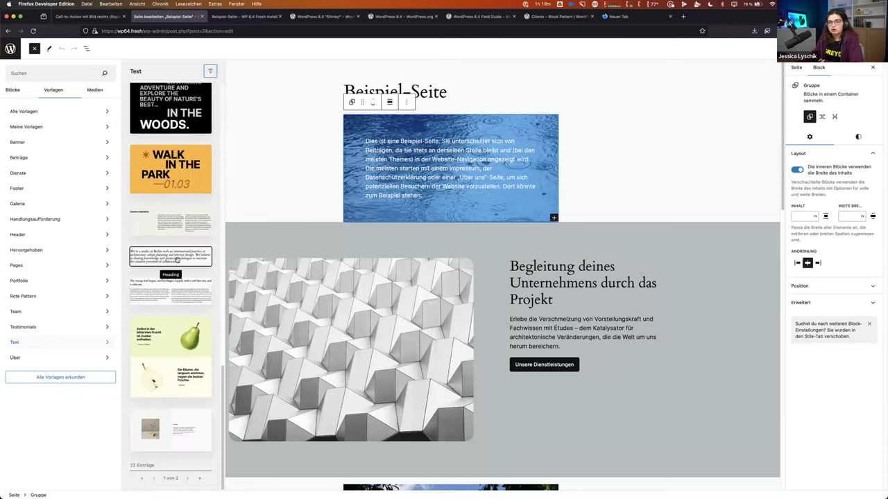
pyautogui.scroll(6, 157, 382)
pyautogui.scroll(10, 156, 382)
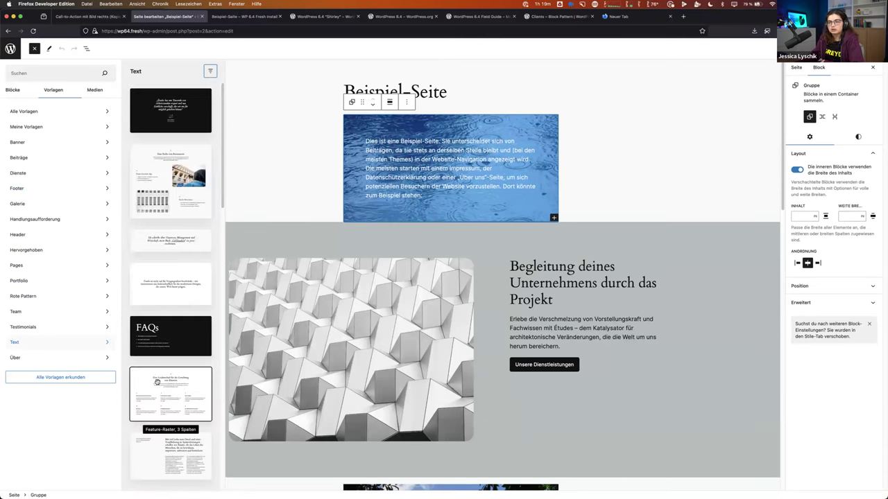
# Step: Filter the Text patterns by the sources Vorlagen-Verzeichnis, Theme und Plugins and Benutzer in turn
pyautogui.click(211, 73)
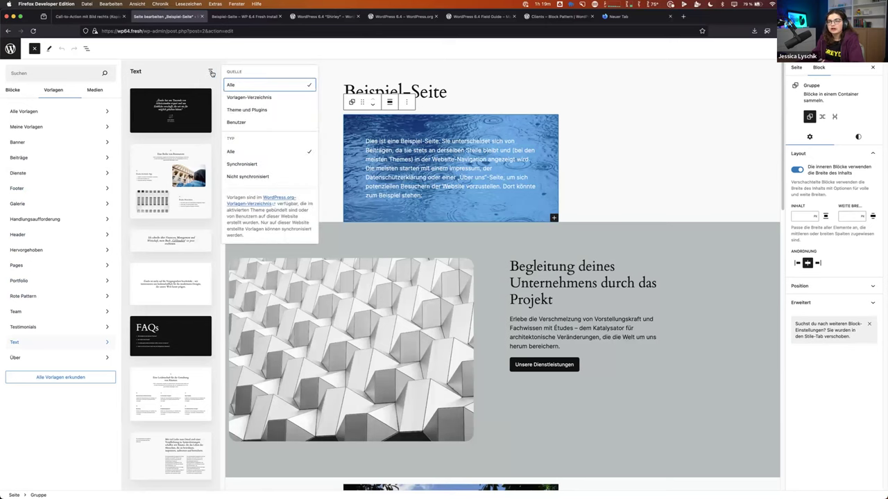
pyautogui.click(244, 100)
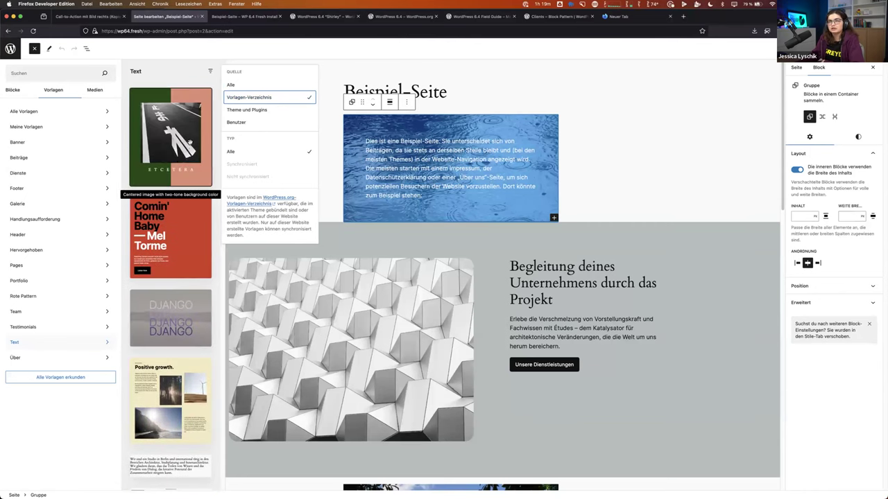
pyautogui.click(249, 111)
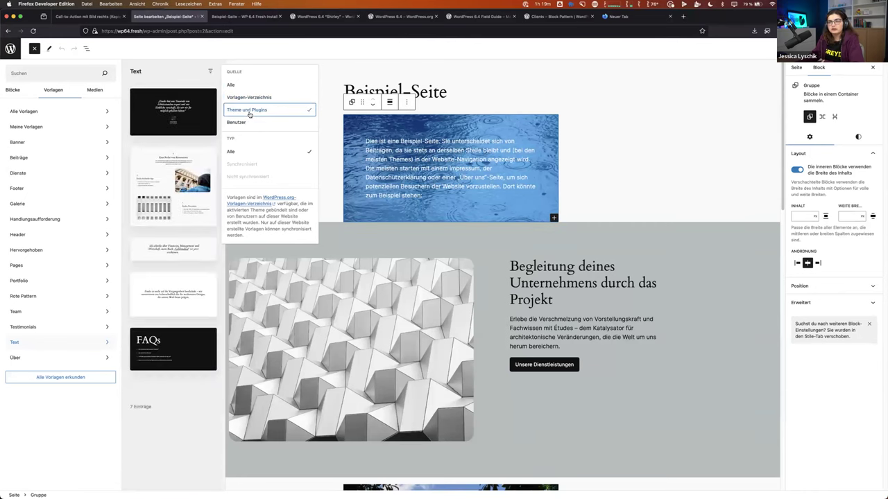
pyautogui.scroll(-1, 186, 141)
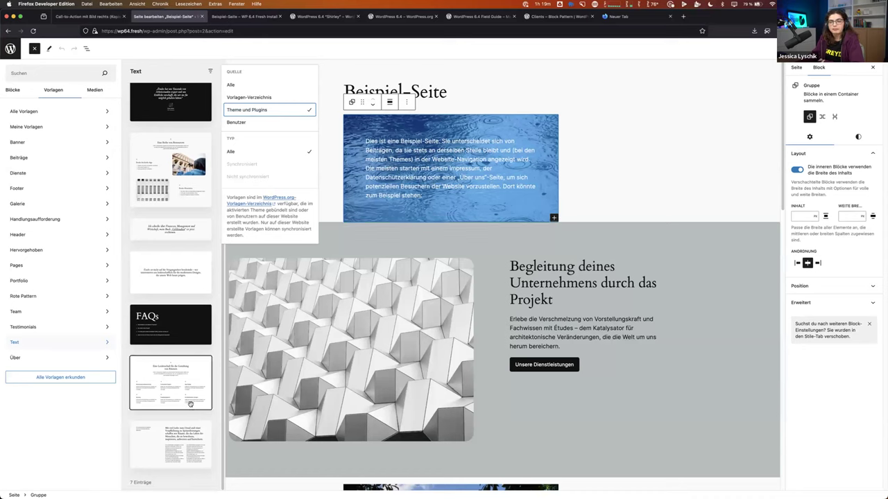
pyautogui.scroll(1, 194, 312)
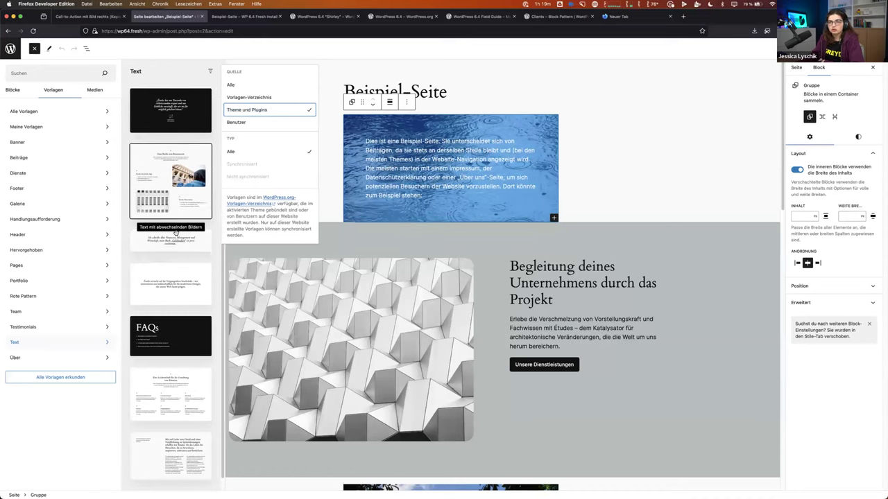
pyautogui.click(252, 123)
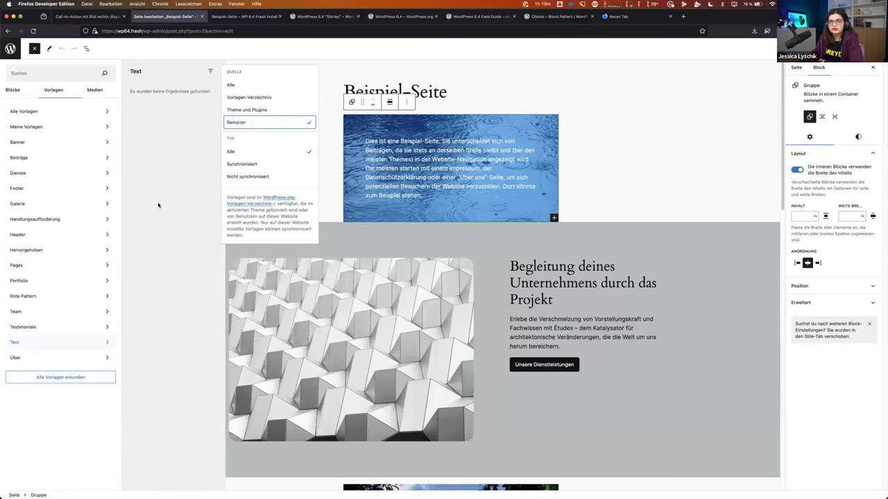
# Step: Show the Rote Pattern category in the inserter and filter its patterns by the source Benutzer
pyautogui.click(64, 297)
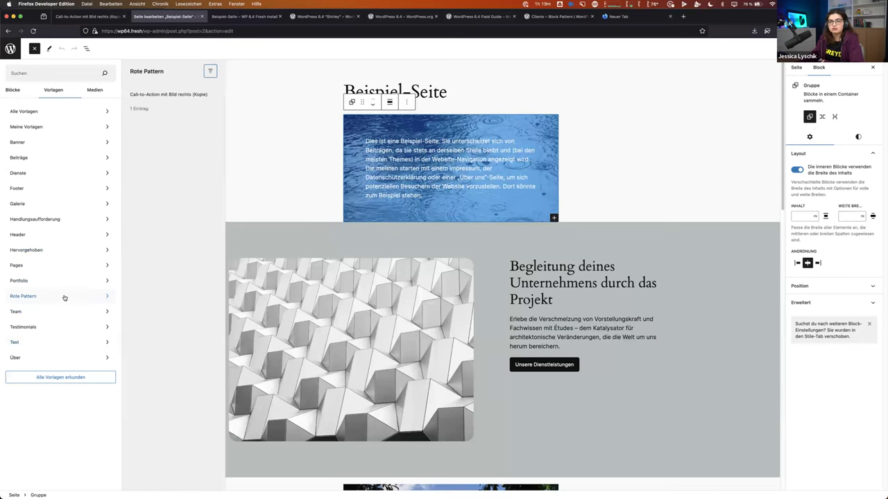
pyautogui.click(210, 71)
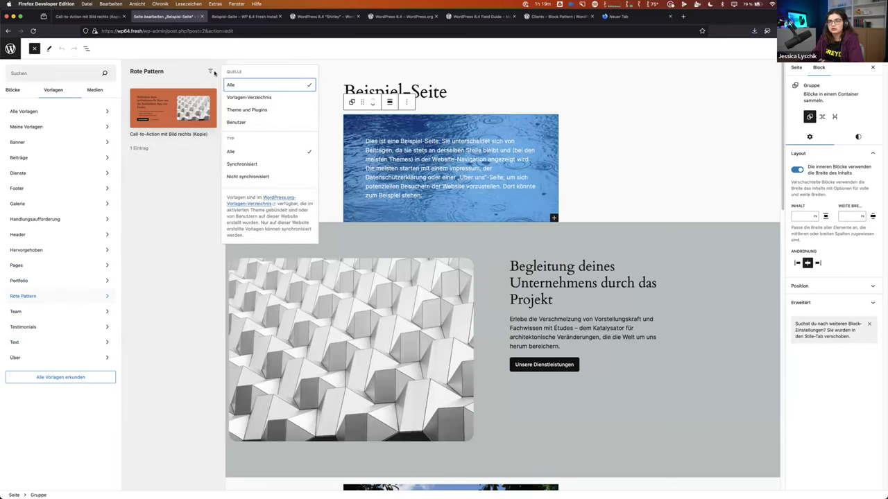
pyautogui.click(241, 122)
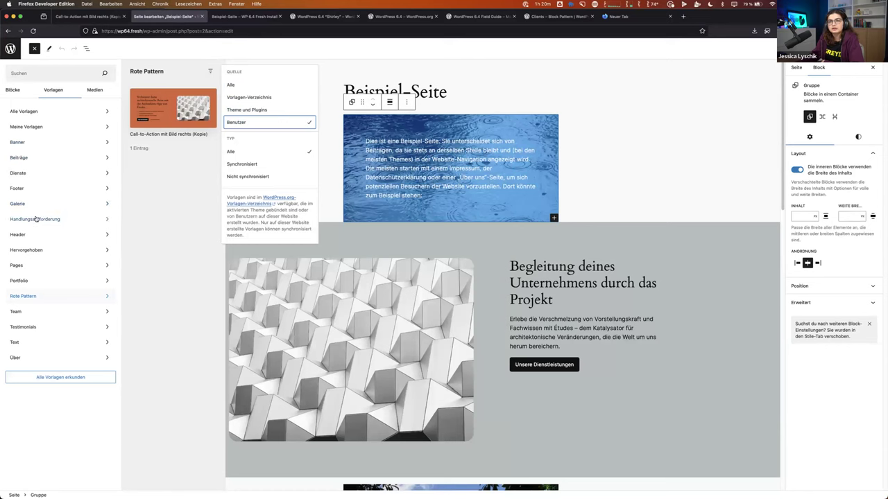
# Step: Filter the Handlungsaufforderung patterns by the source Benutzer, and by the types Synchronisiert and Nicht synchronisiert in turn
pyautogui.click(61, 219)
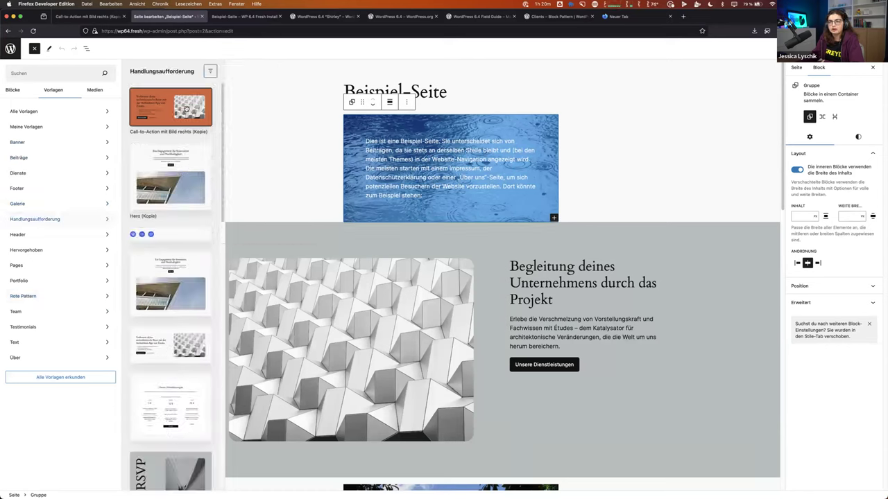
pyautogui.click(210, 70)
pyautogui.click(247, 123)
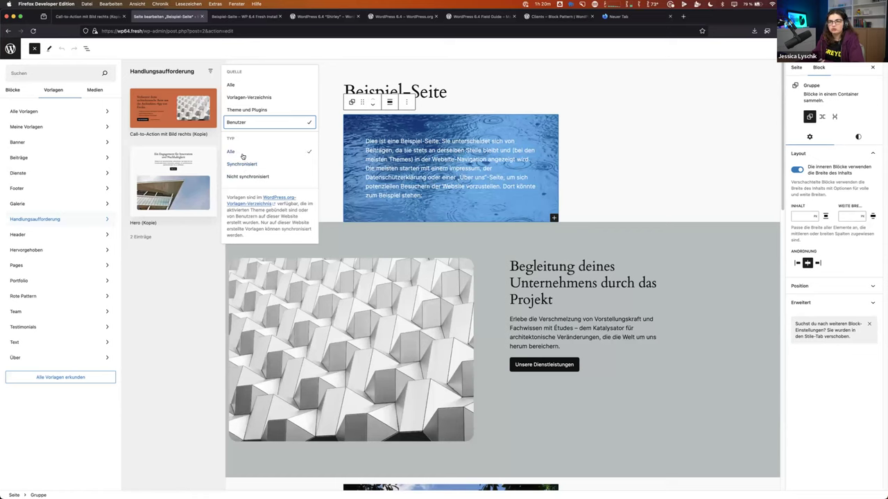
pyautogui.click(243, 165)
pyautogui.click(243, 178)
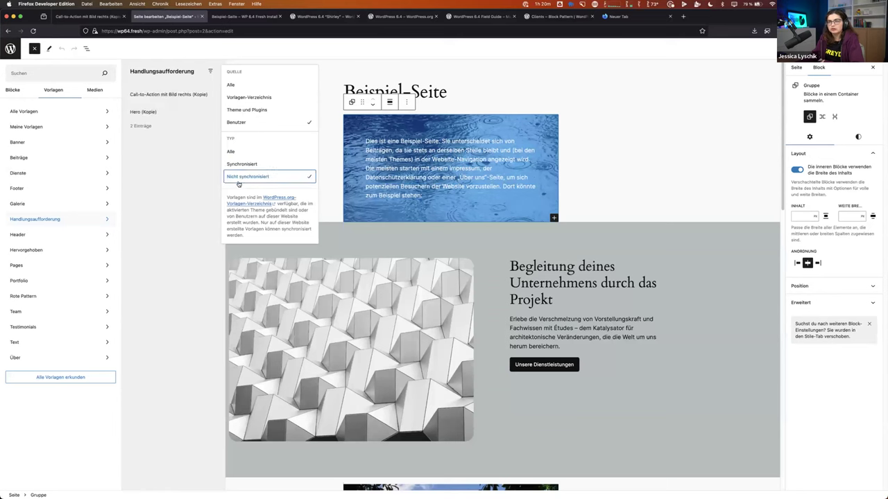
# Step: Filter Alle Vorlagen by the type Synchronisiert, and reset the type filter to Alle
pyautogui.click(43, 113)
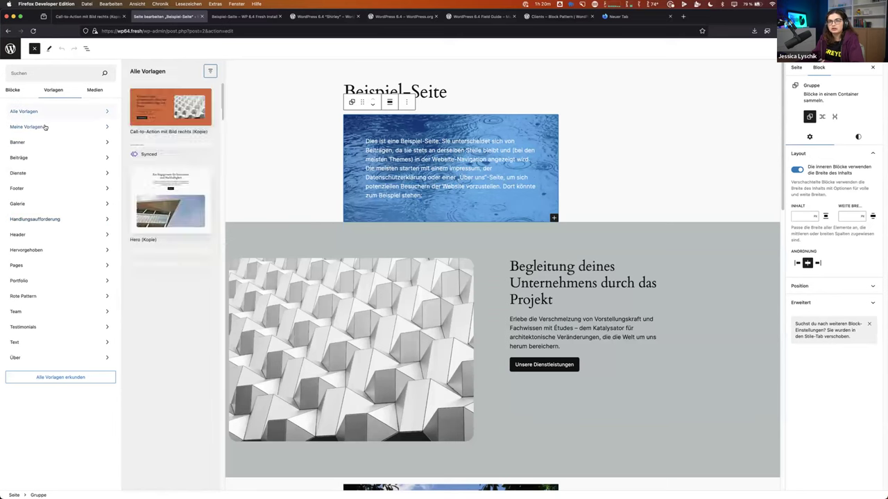
pyautogui.click(210, 71)
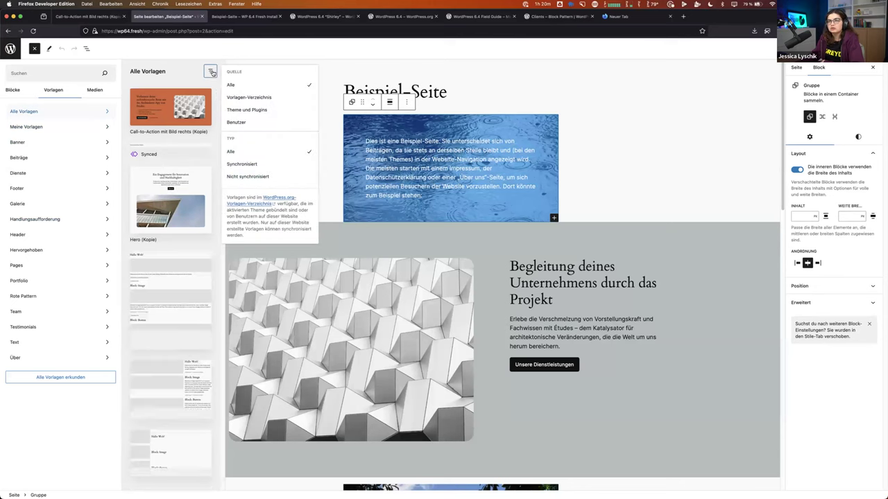
pyautogui.click(254, 164)
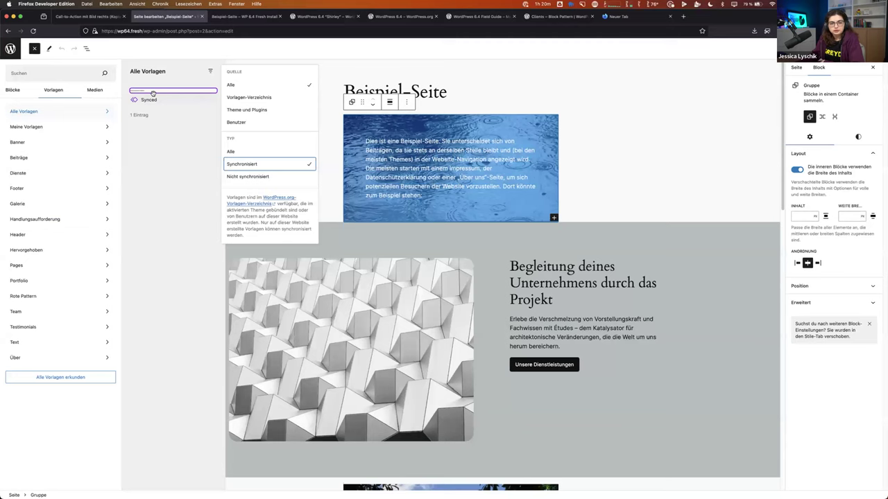
pyautogui.press('Escape')
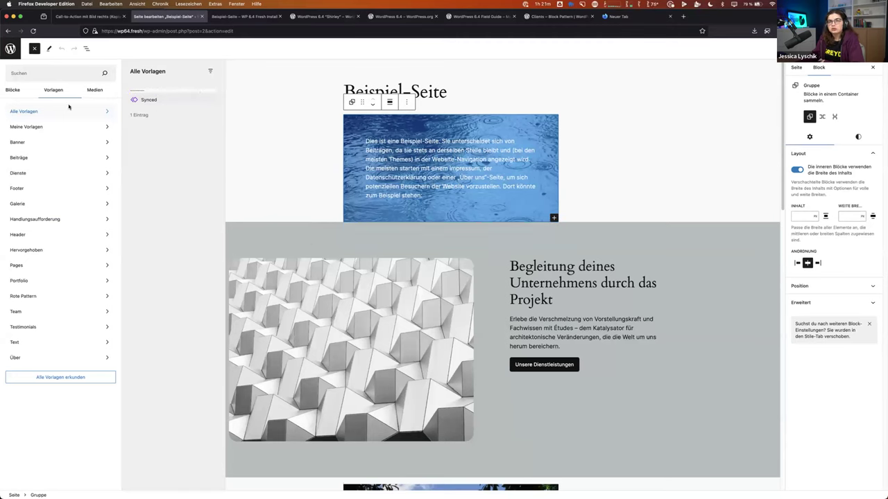
pyautogui.click(210, 70)
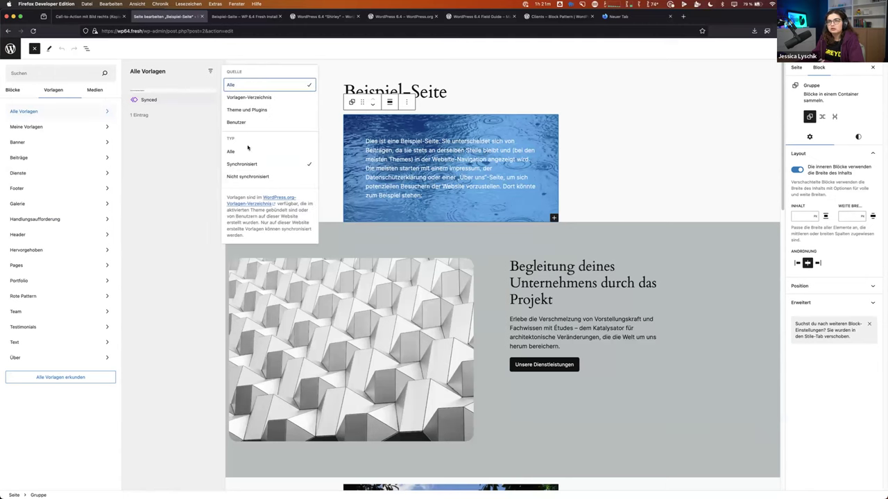
pyautogui.click(246, 152)
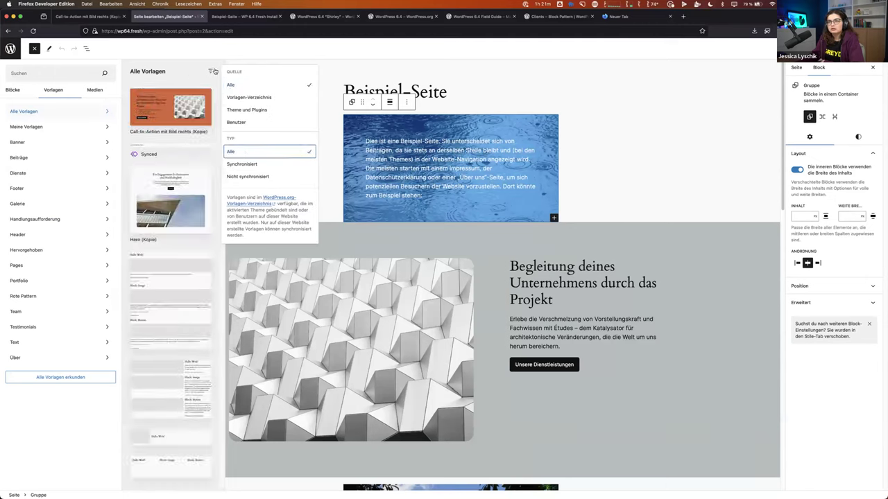
pyautogui.press('Escape')
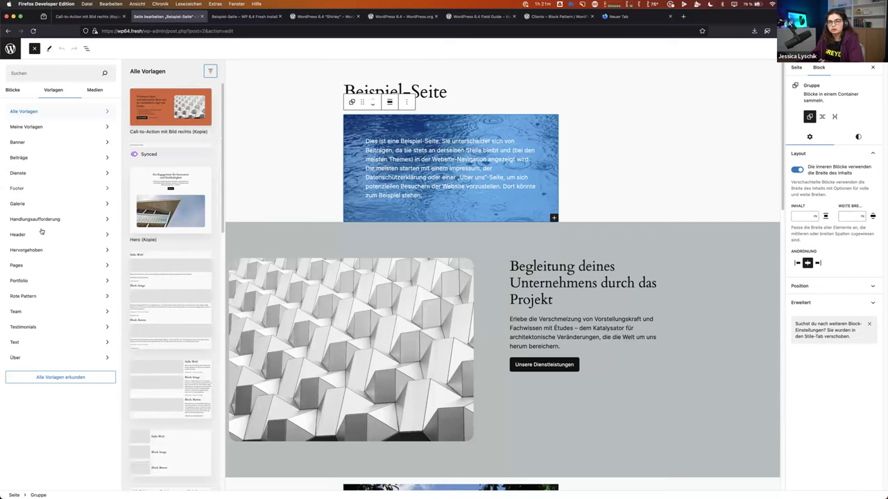
# Step: Insert the RSVP pattern from the Handlungsaufforderung category into the Beispiel-Seite below the blue image block and close the inserter
pyautogui.click(47, 220)
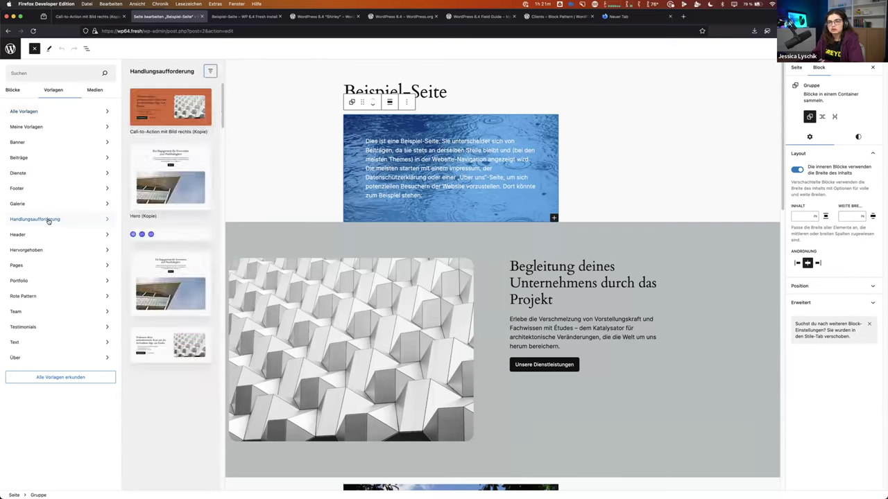
pyautogui.scroll(-4, 166, 228)
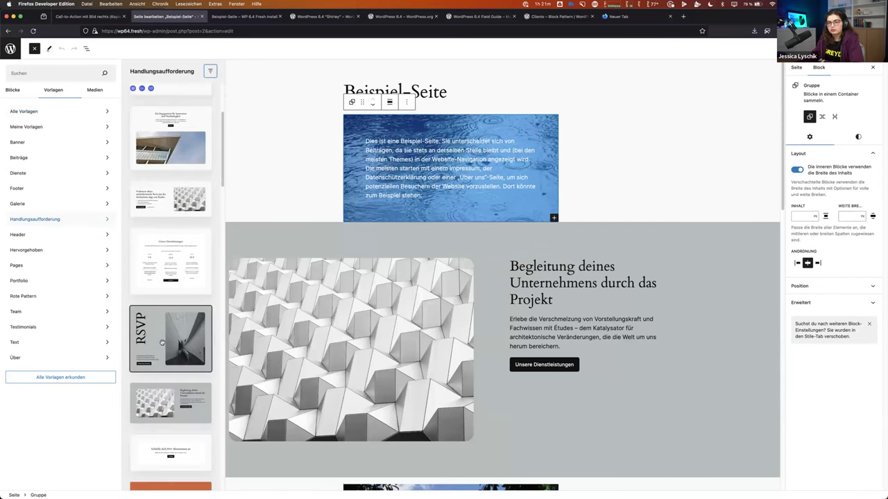
pyautogui.click(161, 342)
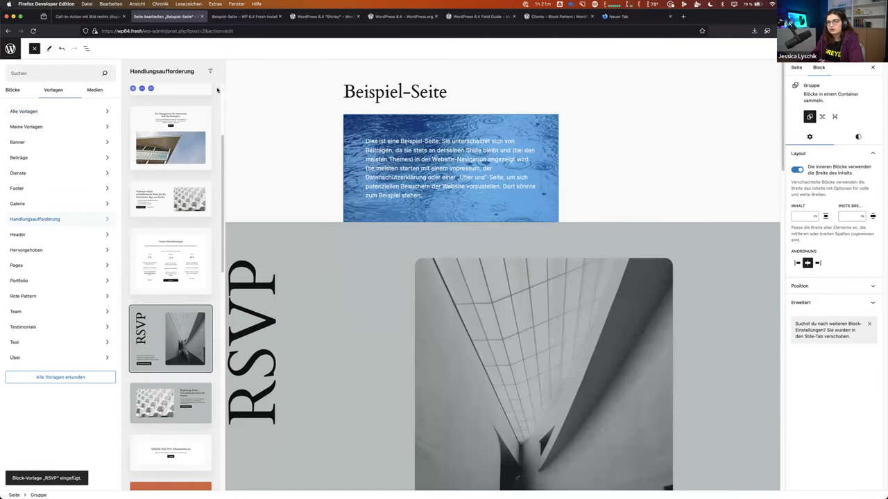
pyautogui.click(34, 49)
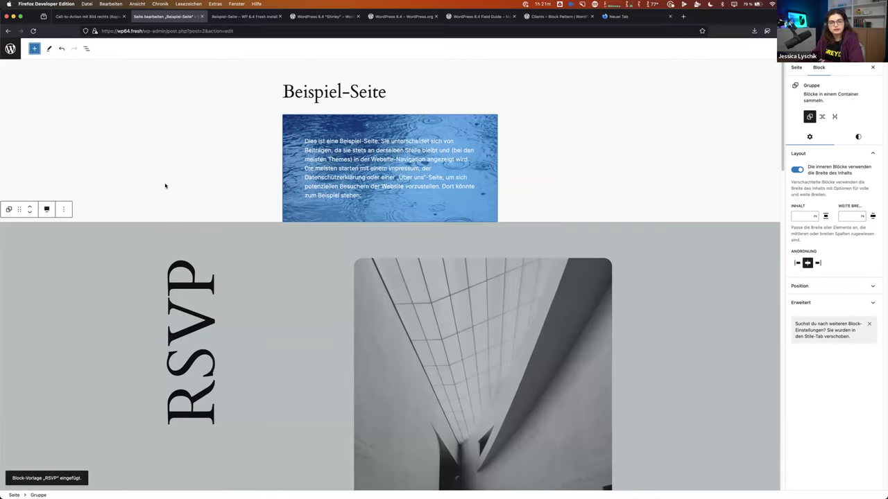
# Step: Switch the RSVP heading's text direction to horizontal and back to vertical
pyautogui.scroll(-1, 184, 173)
pyautogui.scroll(-5, 186, 172)
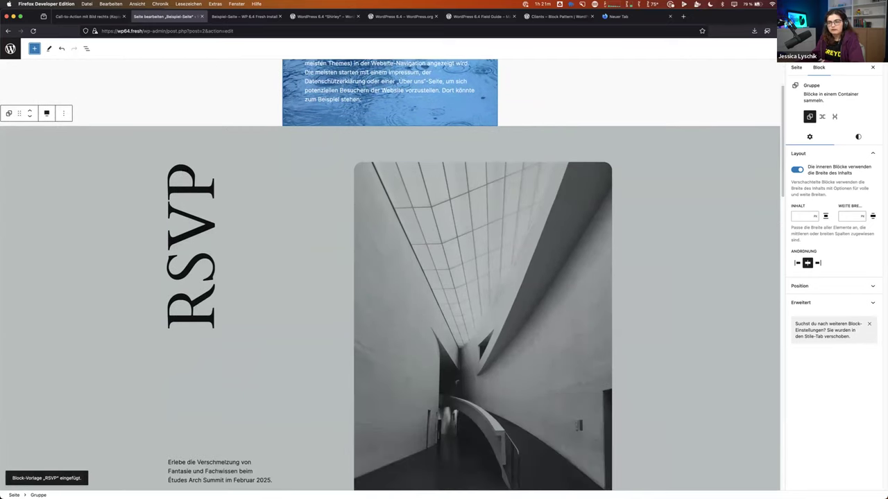
pyautogui.scroll(-1, 185, 170)
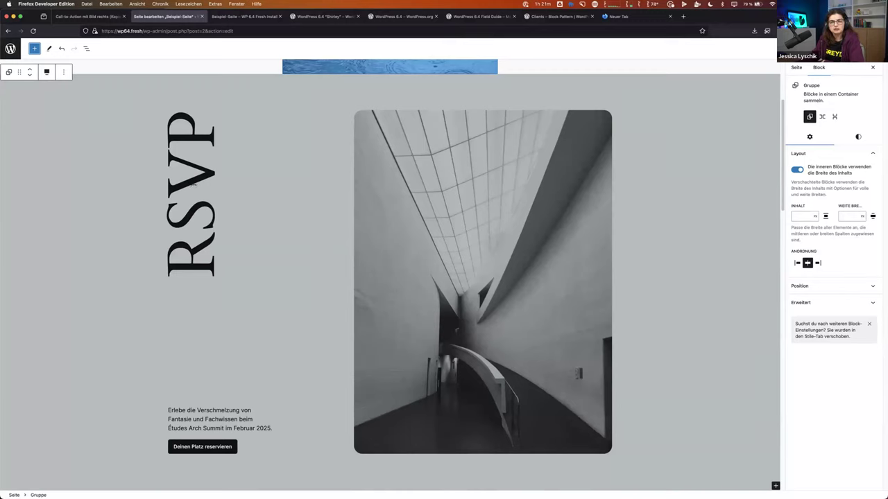
pyautogui.click(192, 191)
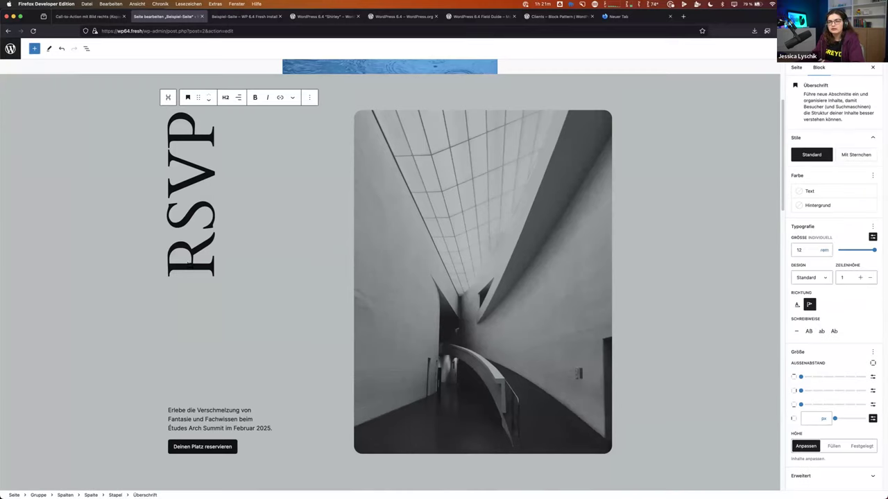
pyautogui.moveTo(189, 263); pyautogui.dragTo(191, 125)
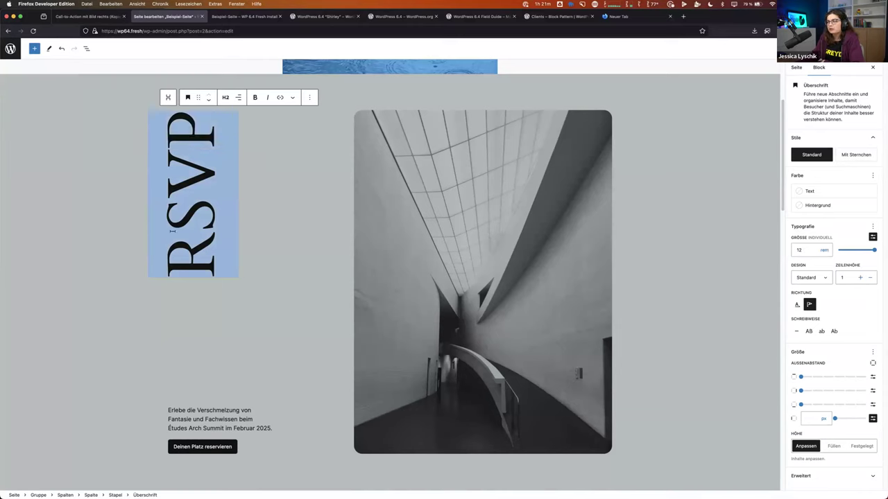
pyautogui.click(797, 306)
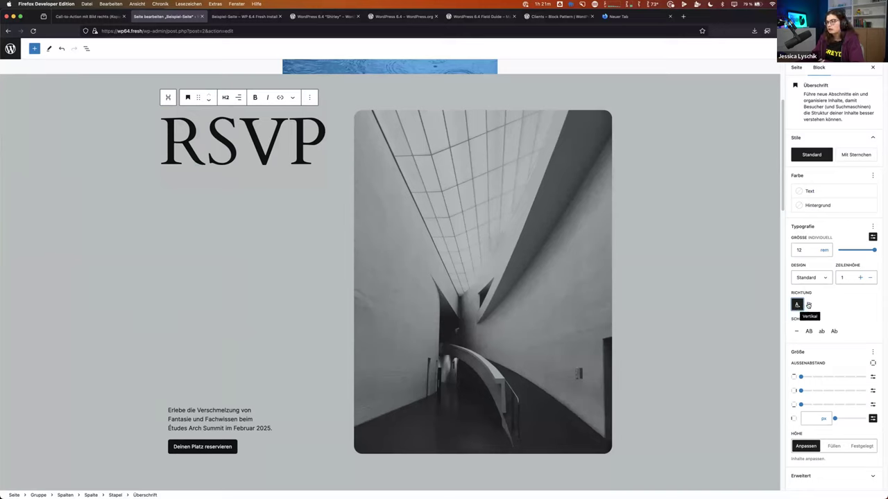
pyautogui.click(809, 305)
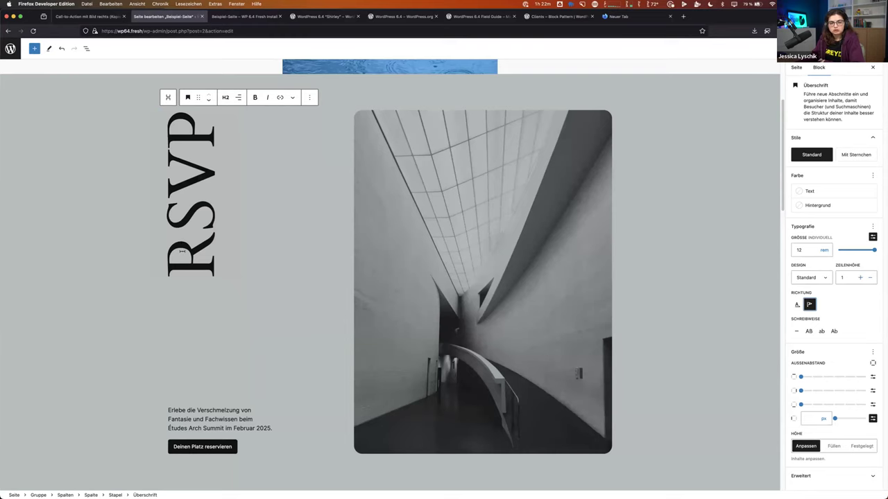
# Step: Save the Beispiel-Seite and return to the Website-Editor's Design overview
pyautogui.scroll(4, 124, 114)
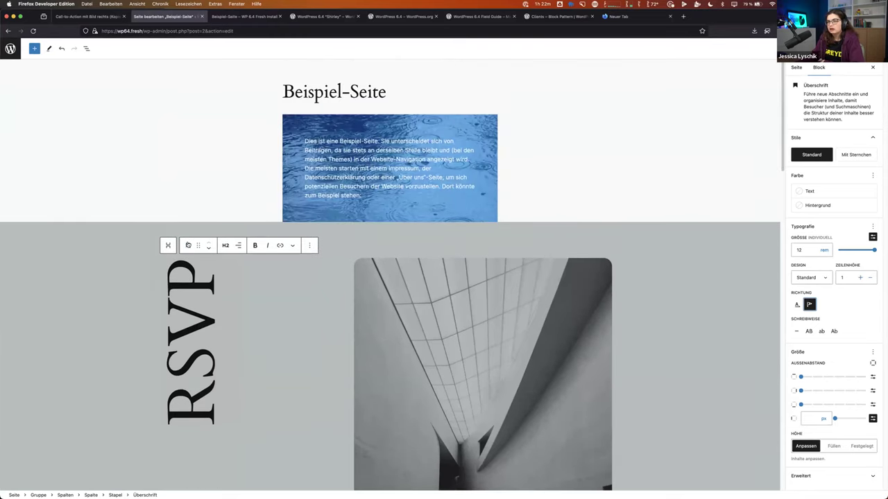
pyautogui.moveTo(390, 222)
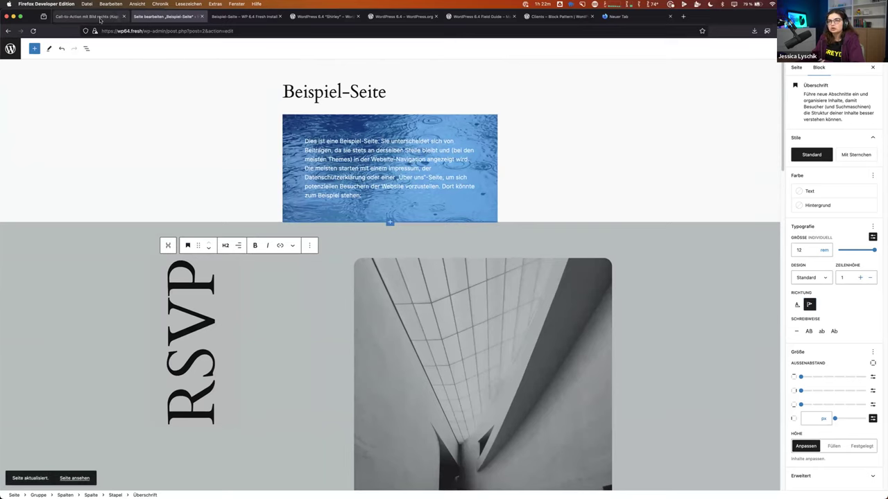
pyautogui.click(111, 16)
pyautogui.click(10, 81)
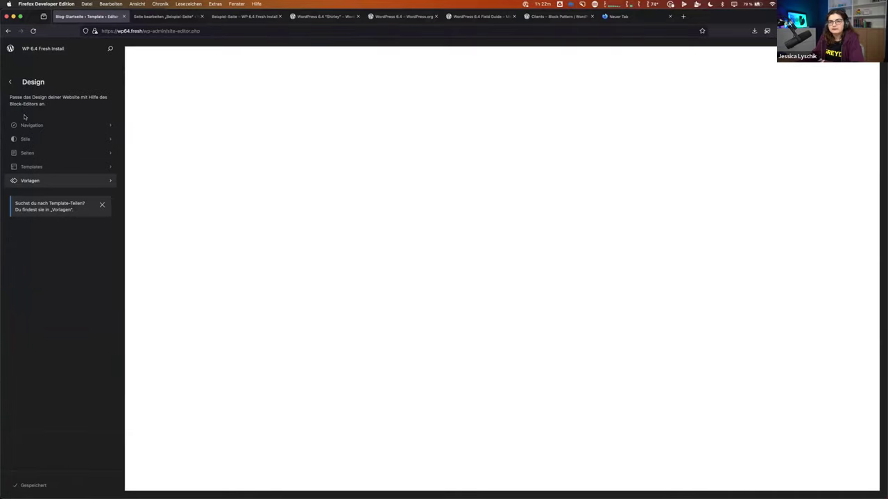
# Step: Open the Header template part from the Template-Teile among the Vorlagen for editing
pyautogui.click(37, 168)
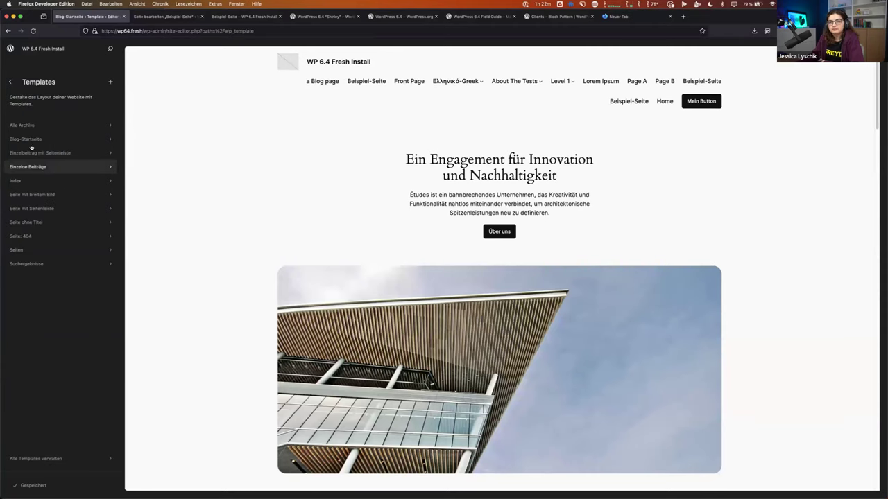
pyautogui.click(10, 82)
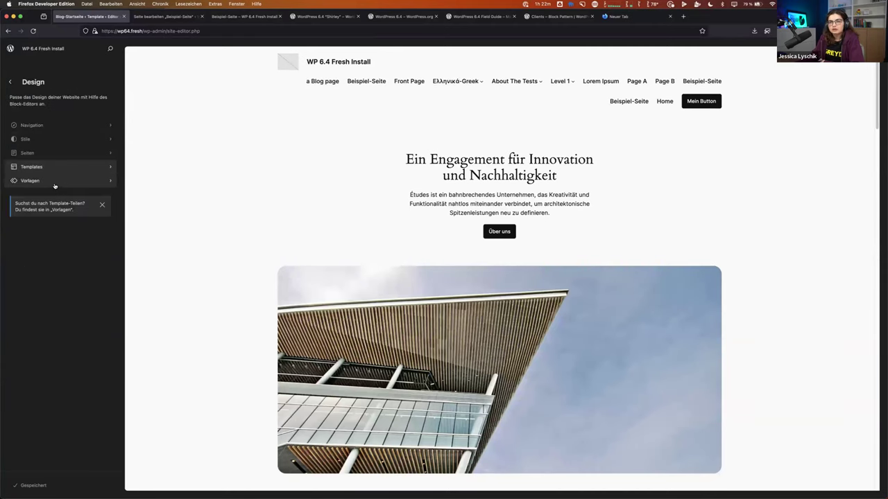
pyautogui.click(54, 183)
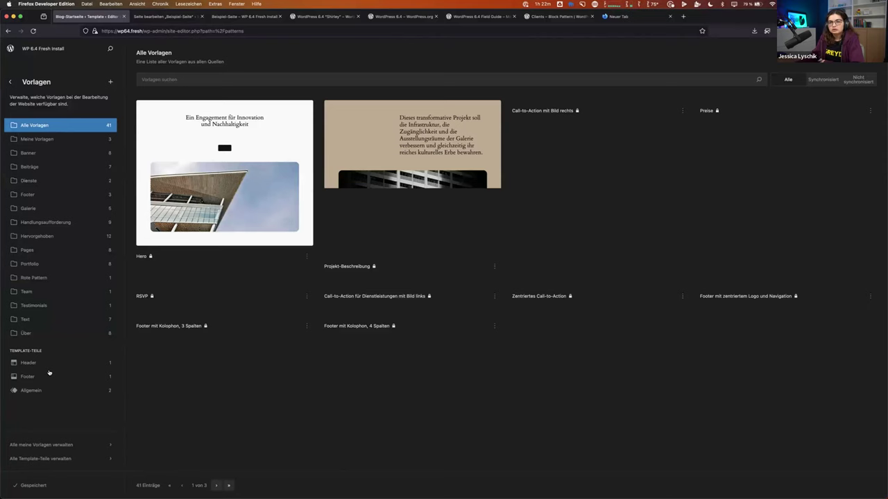
pyautogui.click(49, 366)
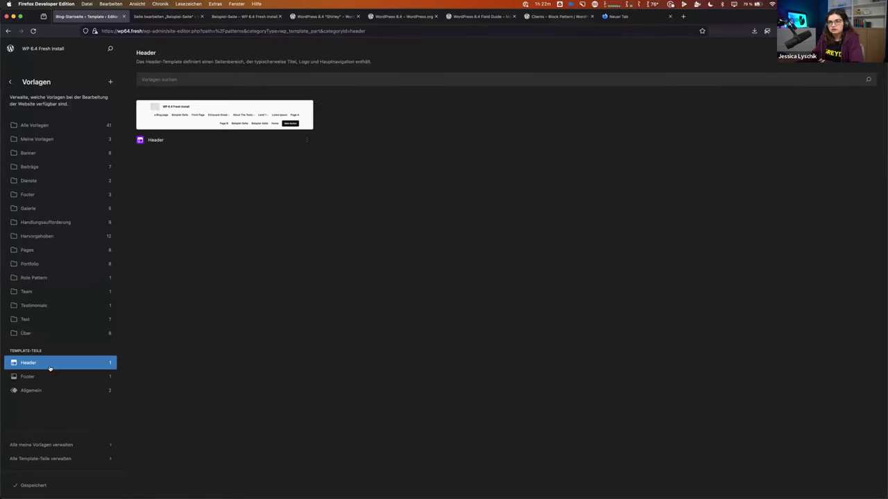
pyautogui.click(186, 114)
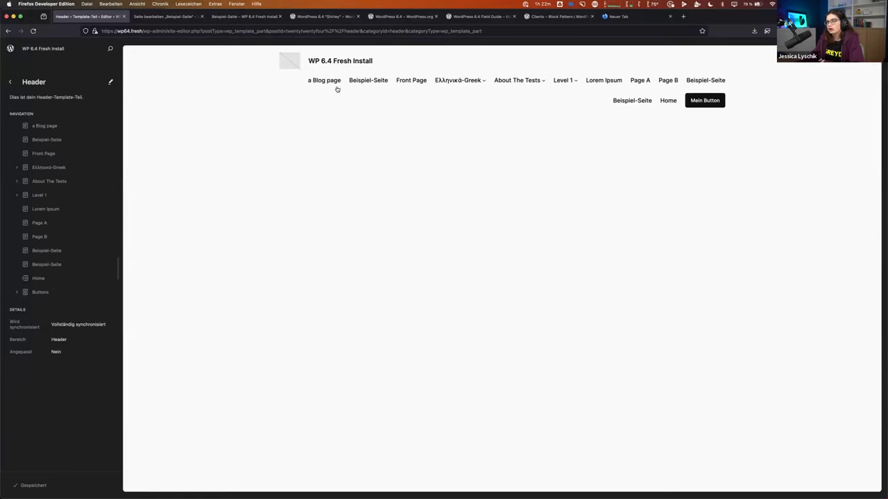
pyautogui.click(378, 125)
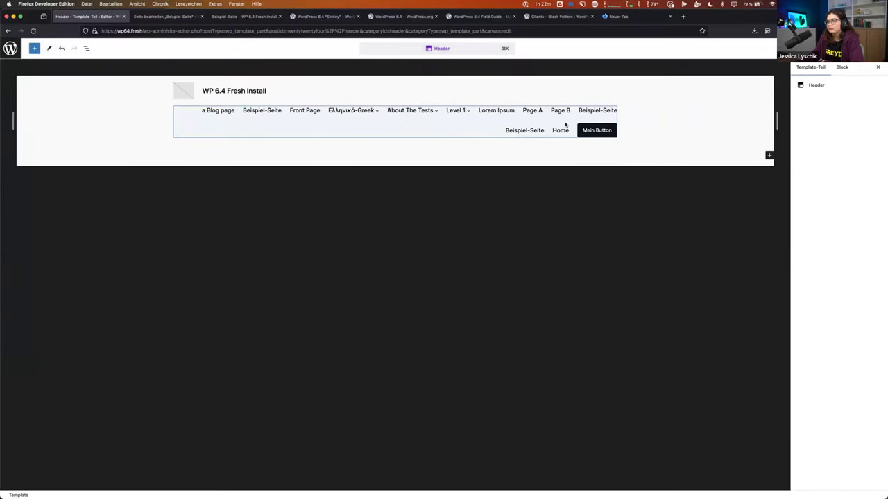
# Step: Select the Mein Button block in the header navigation and show it in the Listenansicht
pyautogui.click(602, 133)
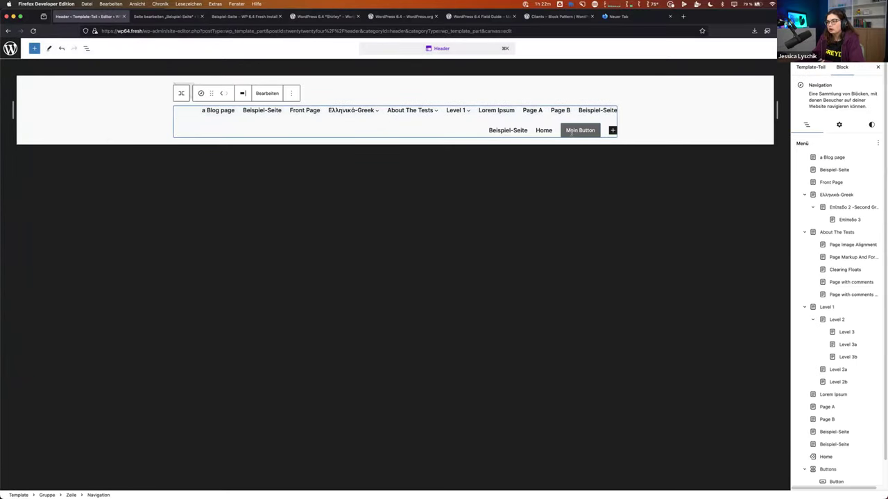
pyautogui.click(572, 133)
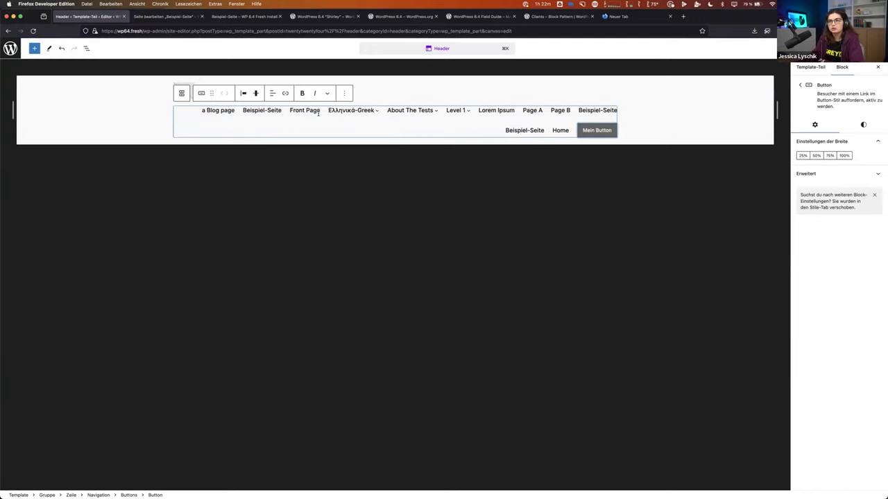
pyautogui.click(87, 48)
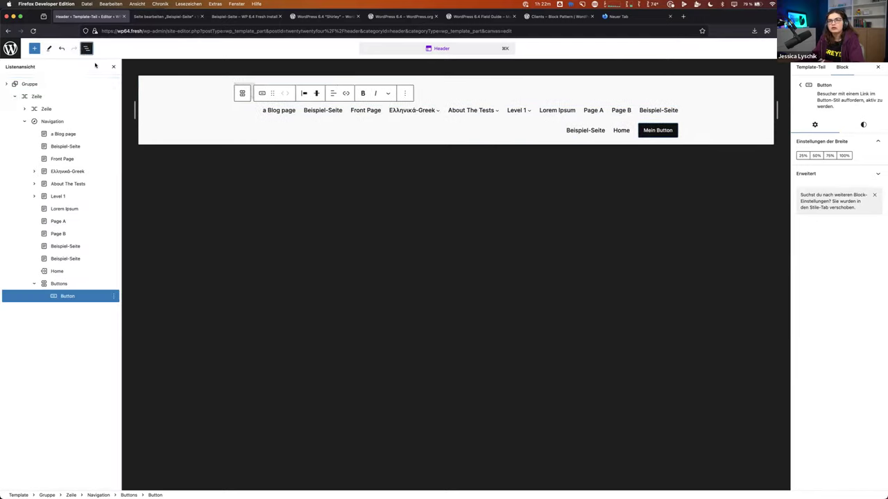
# Step: Inspect the header's Navigation, Buttons and Button blocks in the Listenansicht, including the style options of Mein Button
pyautogui.click(59, 122)
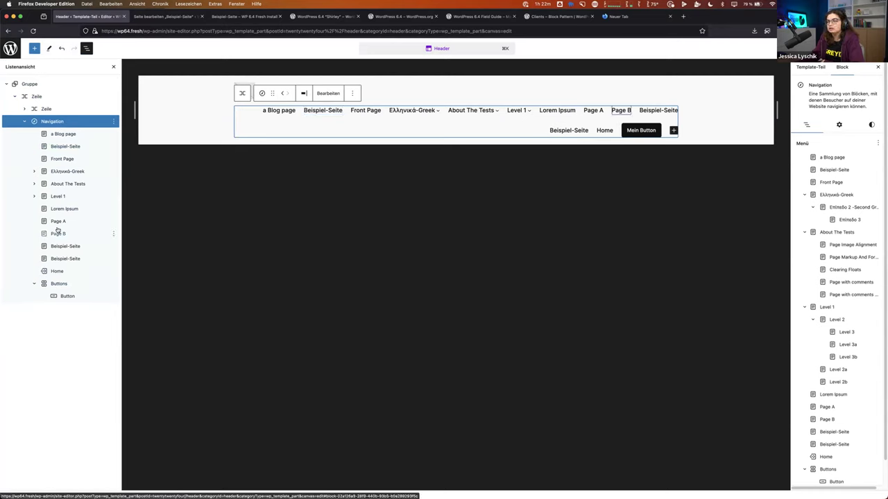
pyautogui.click(58, 285)
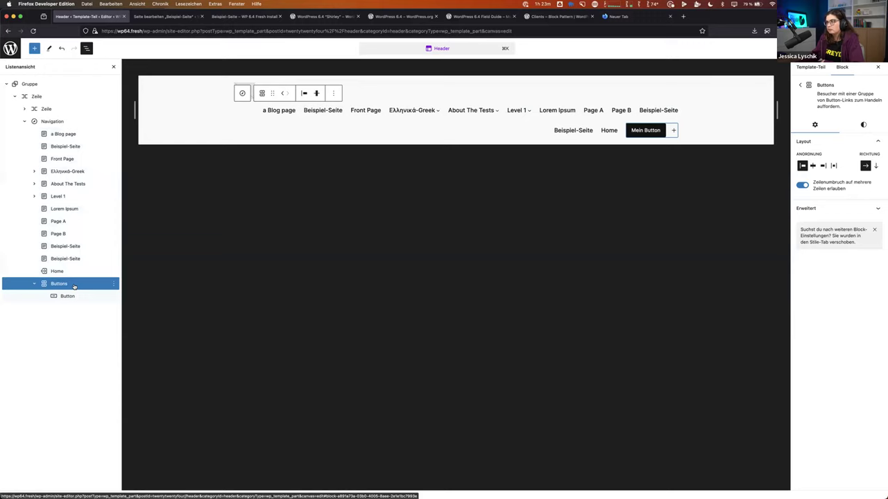
pyautogui.click(68, 297)
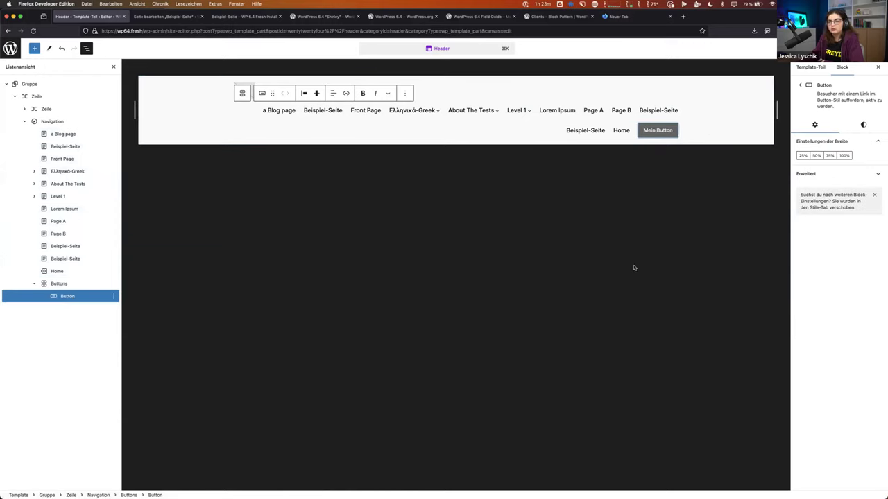
pyautogui.click(865, 126)
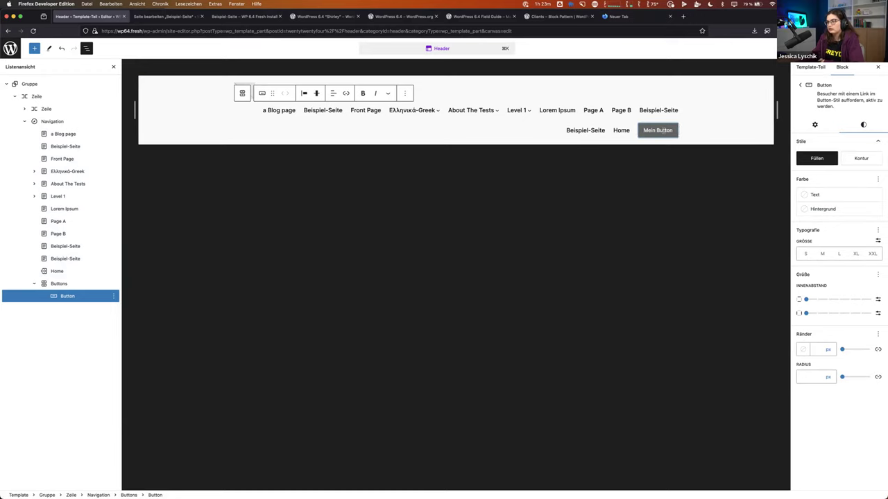
pyautogui.click(666, 165)
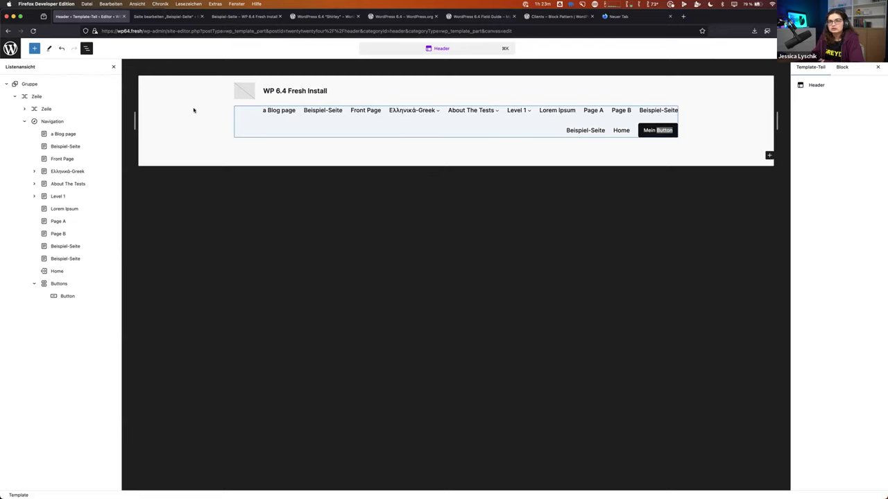
# Step: Leave the Website-Editor for the Dashboard and open the "Über WordPress" page
pyautogui.click(10, 49)
pyautogui.click(11, 50)
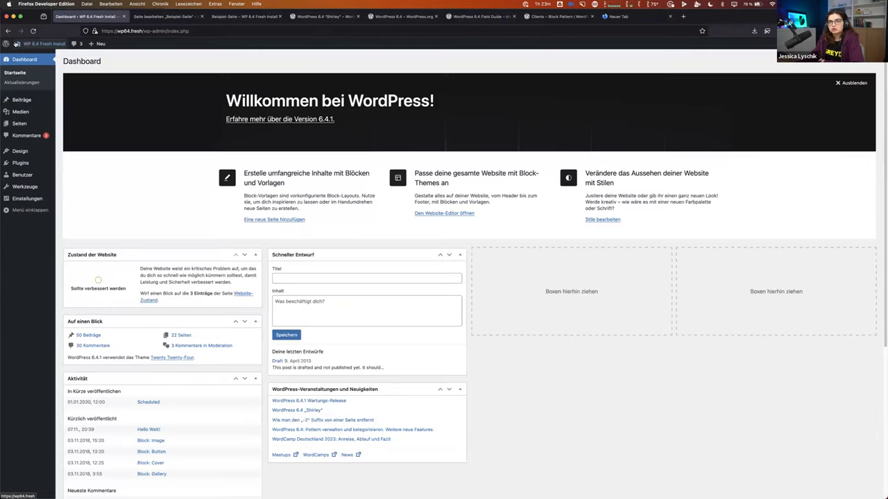
pyautogui.click(6, 44)
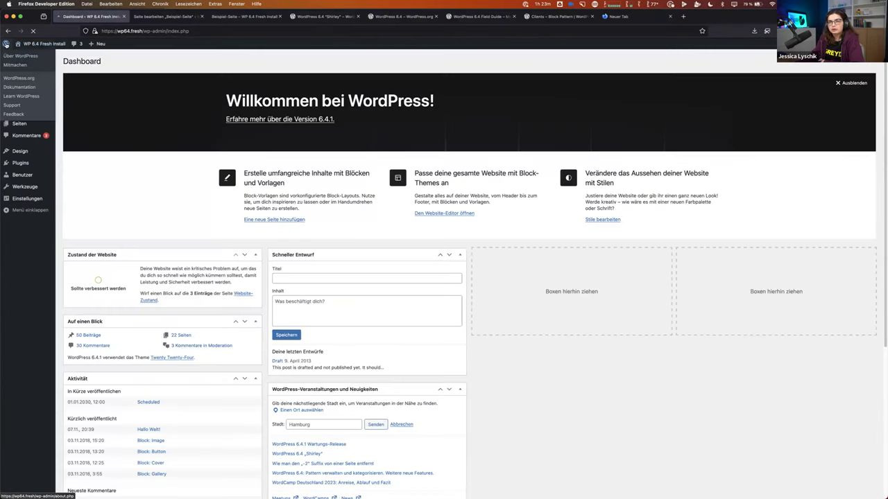
# Step: Look through the WordPress 6.4.1 feature overview down to the Block-Hooks, Leistung and Barrierefreiheit sections and return to its beginning
pyautogui.scroll(-3, 211, 210)
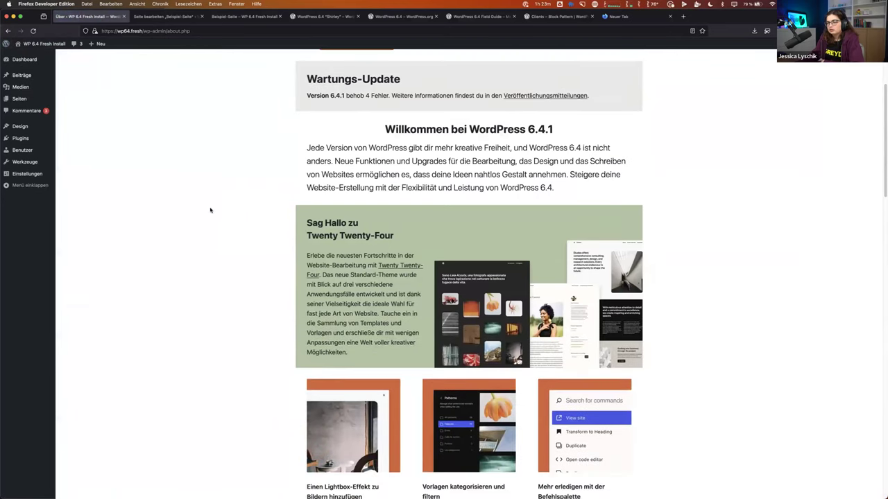
pyautogui.scroll(-2, 210, 210)
pyautogui.scroll(-3, 210, 211)
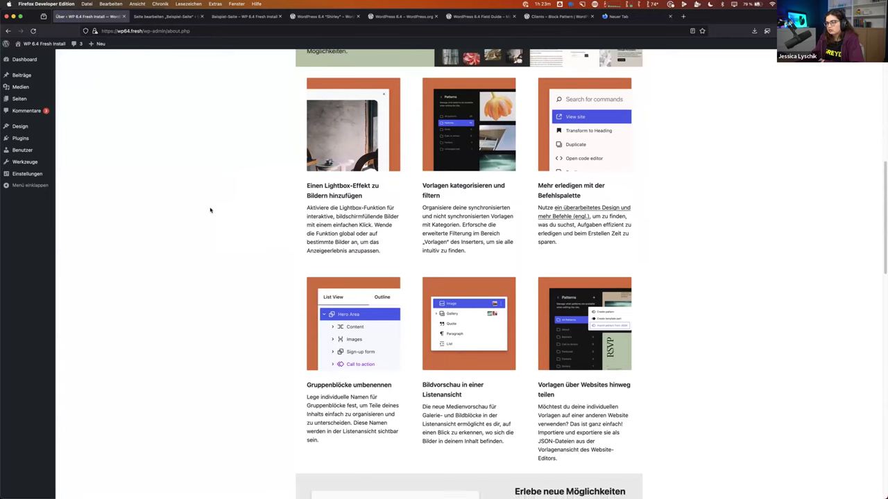
pyautogui.scroll(-1, 210, 210)
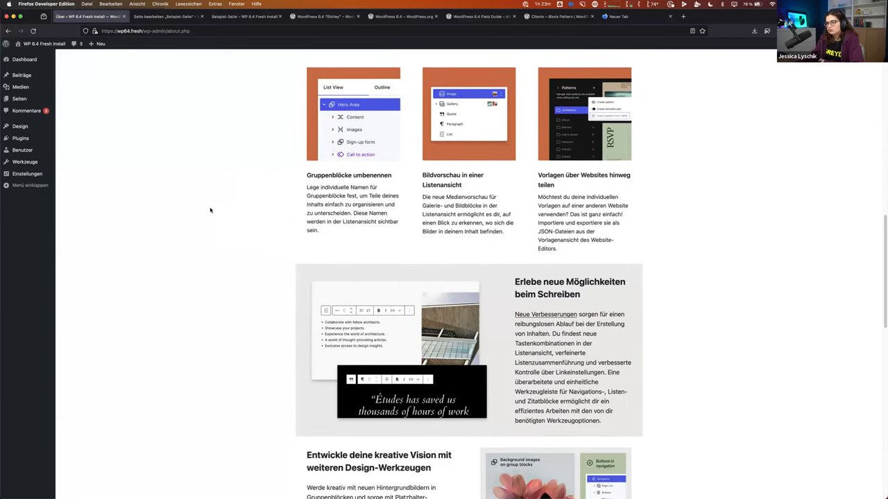
pyautogui.scroll(-5, 210, 210)
pyautogui.scroll(-5, 211, 210)
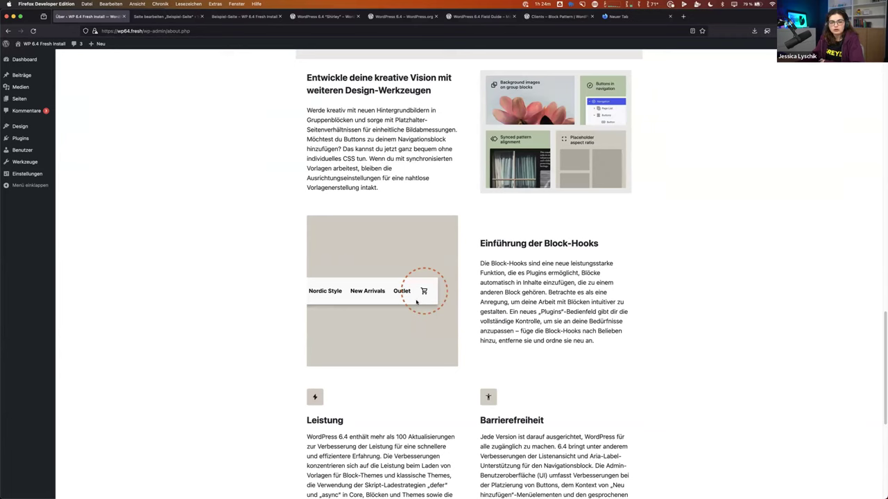
pyautogui.scroll(-5, 416, 303)
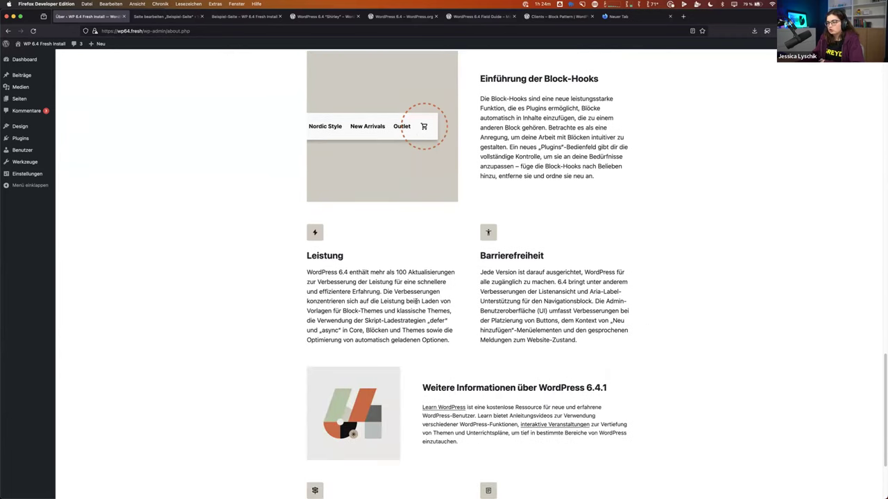
pyautogui.scroll(8, 416, 302)
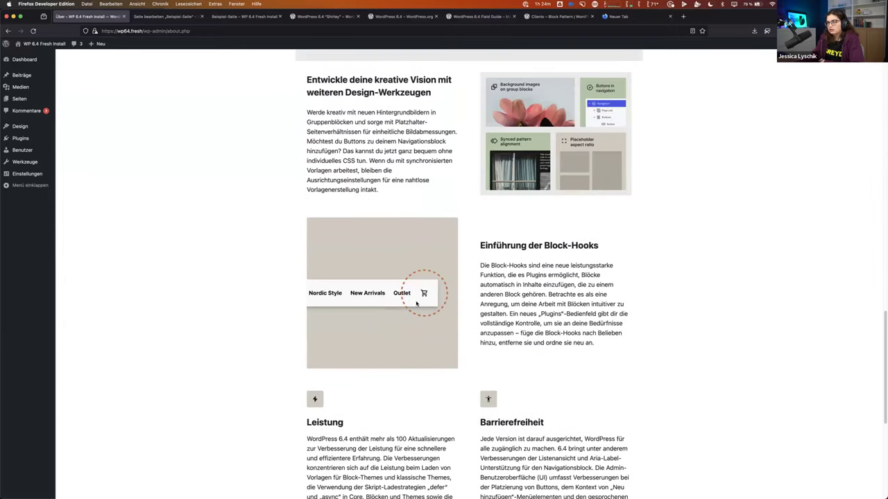
pyautogui.scroll(10, 416, 302)
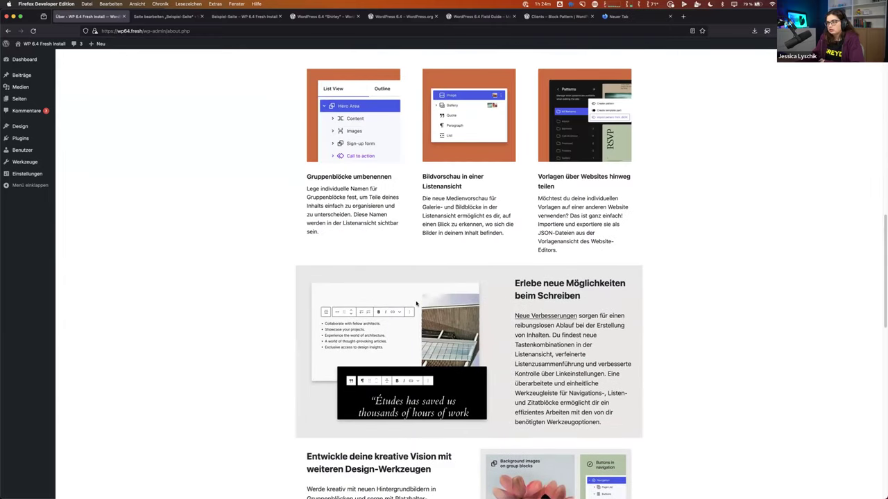
pyautogui.scroll(13, 416, 303)
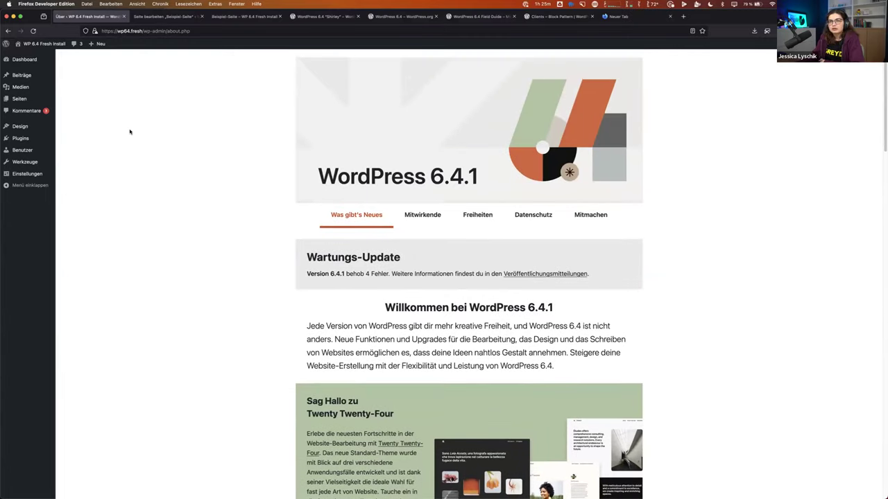
# Step: View the green fern image's attachment details and media file from the Mediathek, and return to the media overview
pyautogui.click(31, 87)
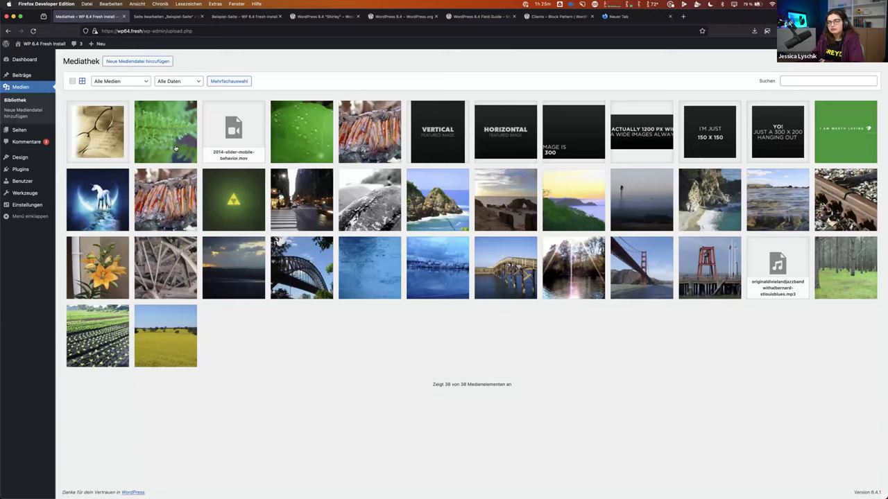
pyautogui.click(175, 148)
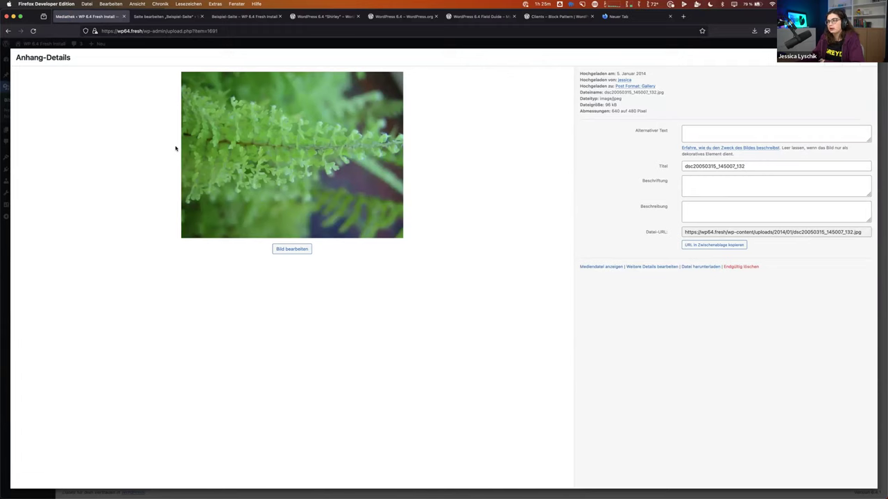
pyautogui.click(613, 268)
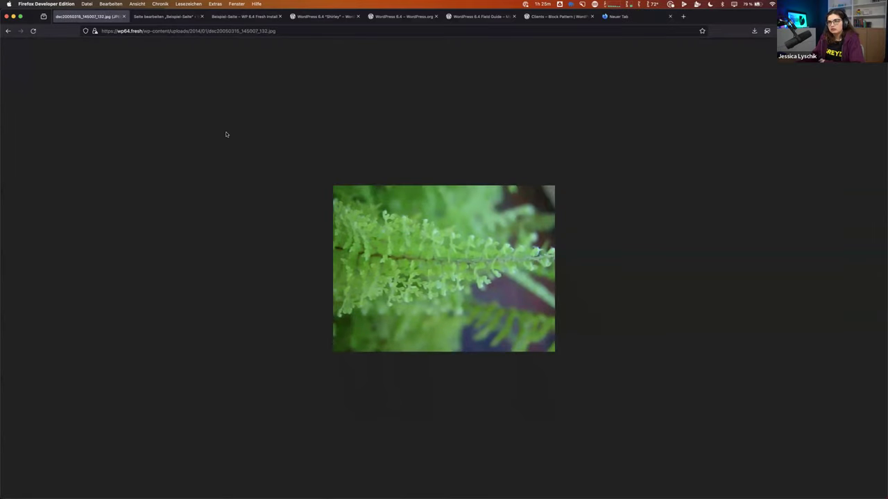
pyautogui.press('super+Left')
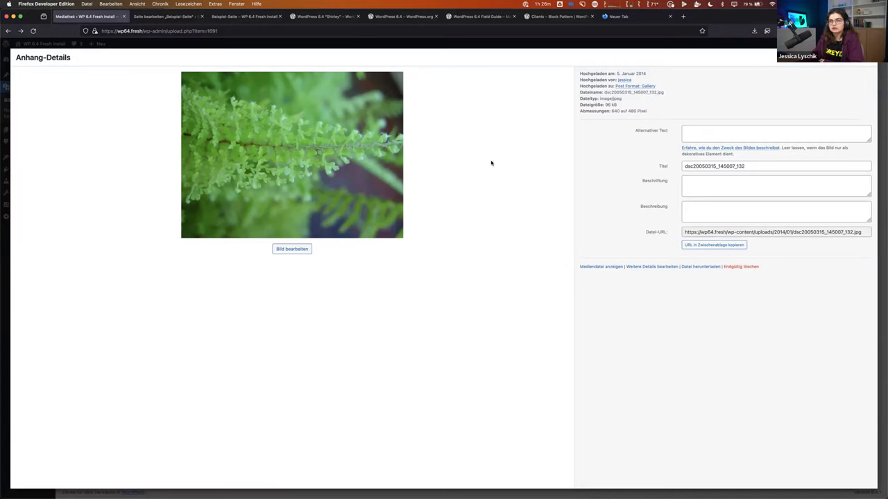
pyautogui.click(866, 58)
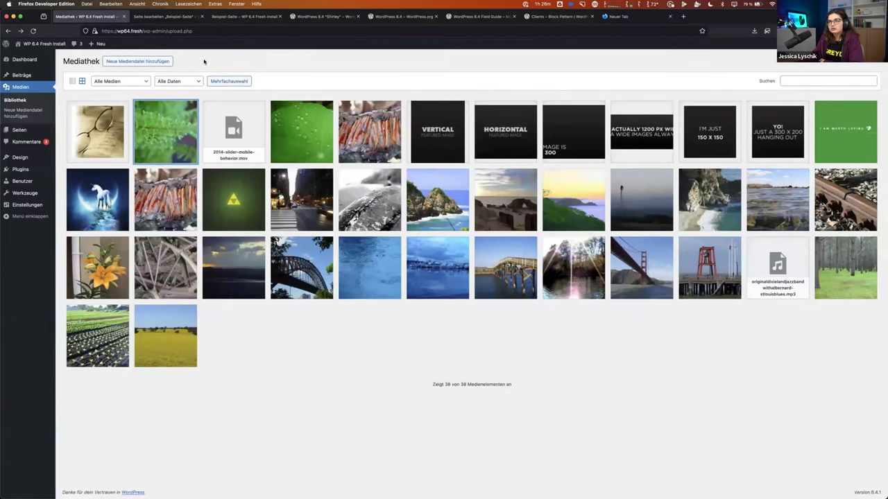
# Step: Review the WordPress 6.4 "Shirley" release post from its introduction through to the performance, accessibility and other notes
pyautogui.click(313, 17)
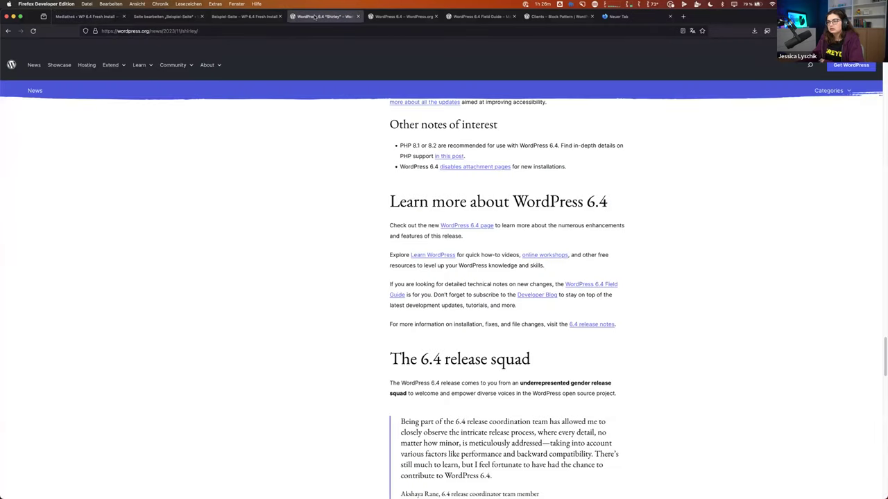
pyautogui.scroll(20, 434, 184)
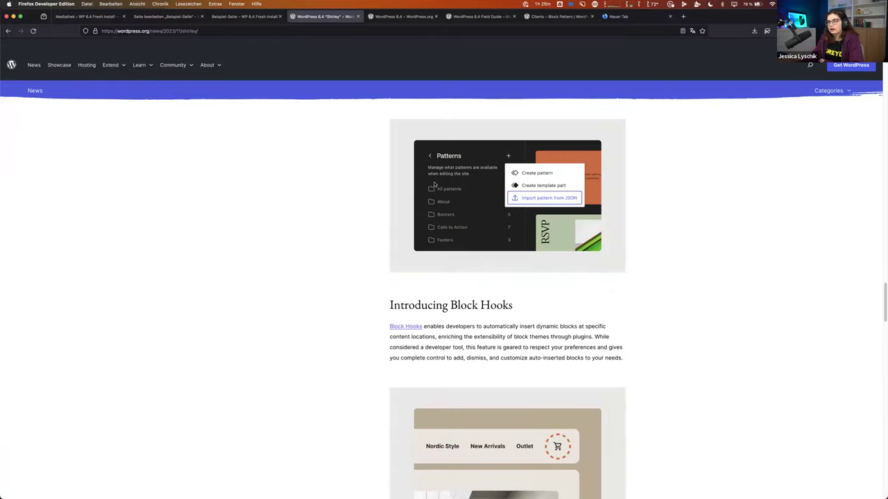
pyautogui.scroll(15, 434, 184)
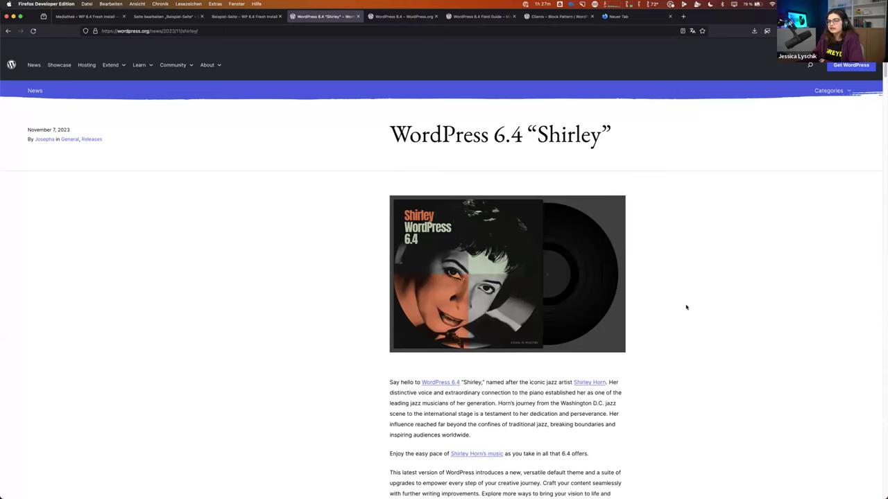
pyautogui.scroll(-2, 731, 328)
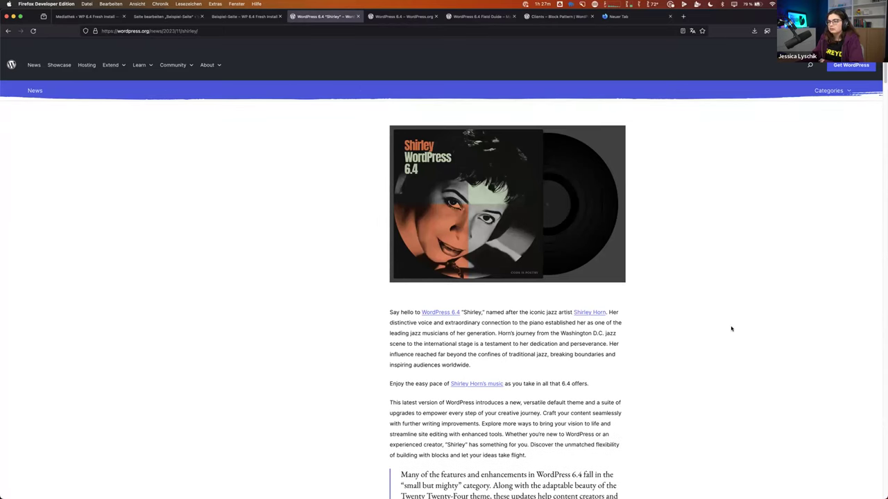
pyautogui.scroll(2, 700, 357)
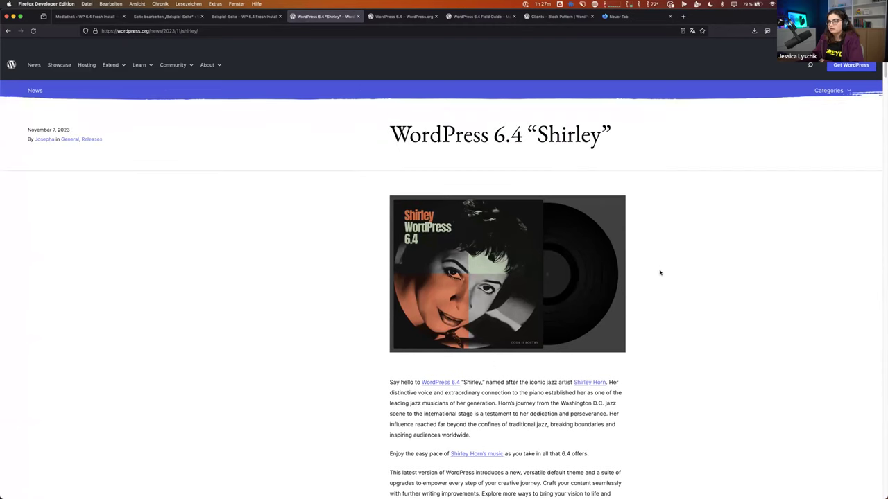
pyautogui.scroll(-3, 722, 322)
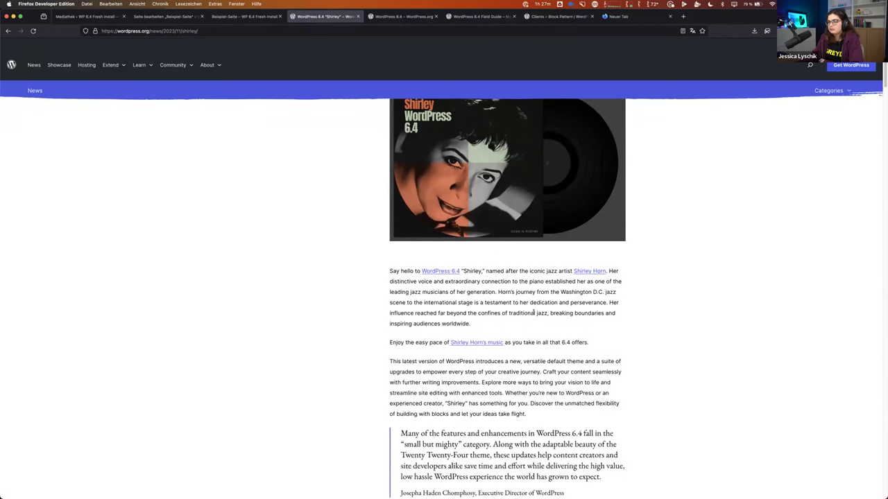
pyautogui.scroll(-3, 534, 315)
pyautogui.scroll(-3, 534, 316)
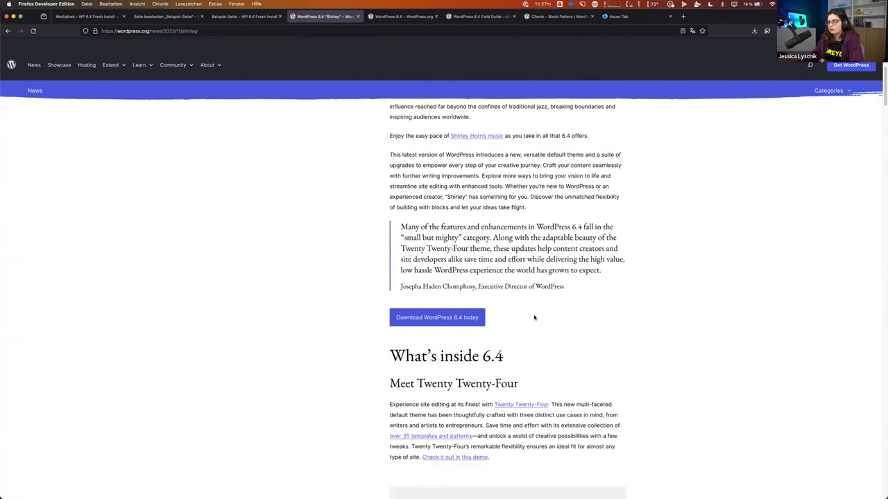
pyautogui.scroll(-20, 534, 318)
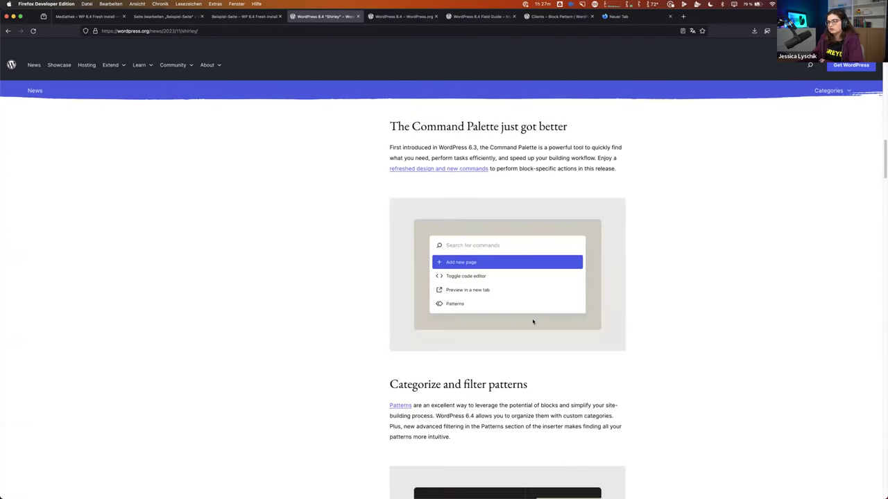
pyautogui.scroll(-20, 532, 321)
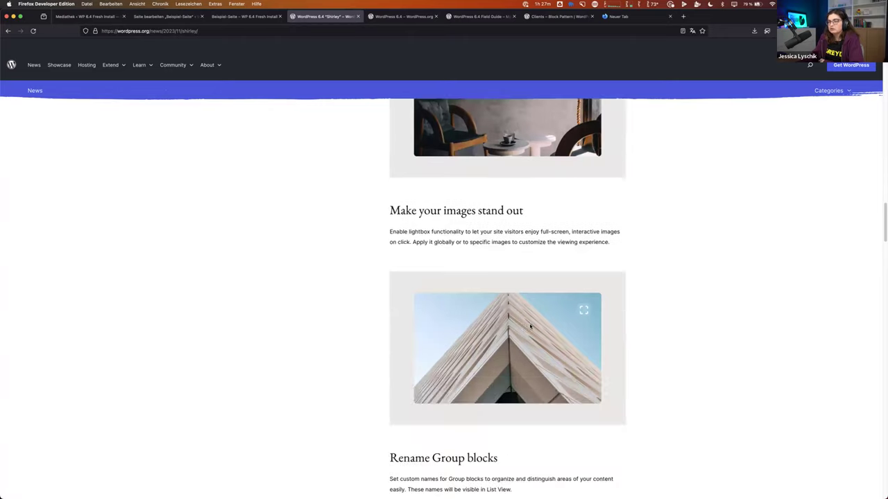
pyautogui.scroll(-20, 529, 325)
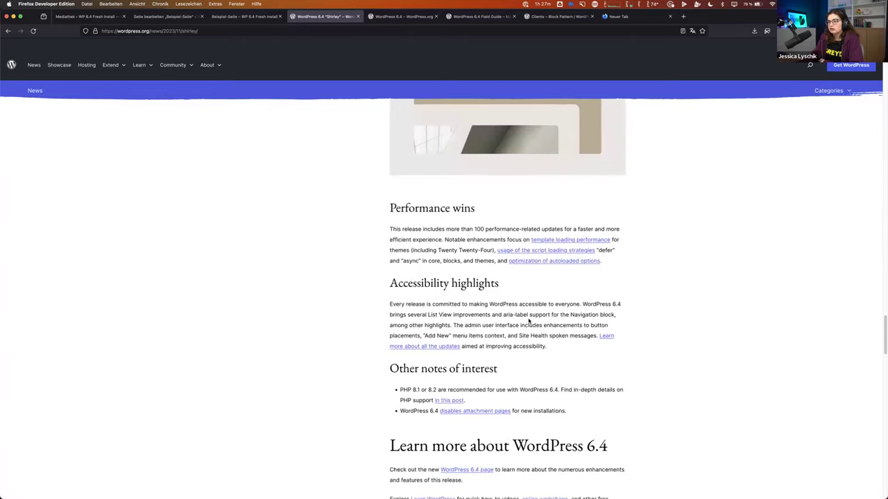
# Step: Show the WordPress 6.4 release page briefly and look through the Block Editor section of the WordPress 6.4 Field Guide
pyautogui.click(393, 16)
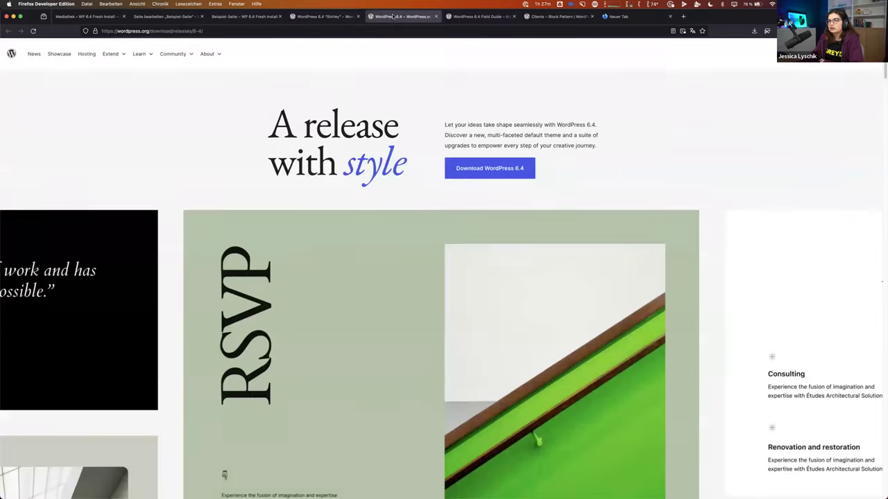
pyautogui.click(472, 17)
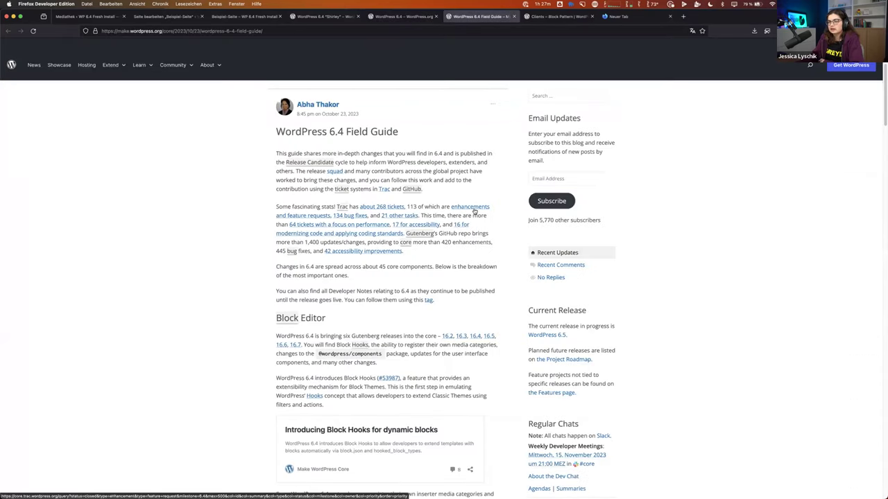
pyautogui.scroll(2, 474, 212)
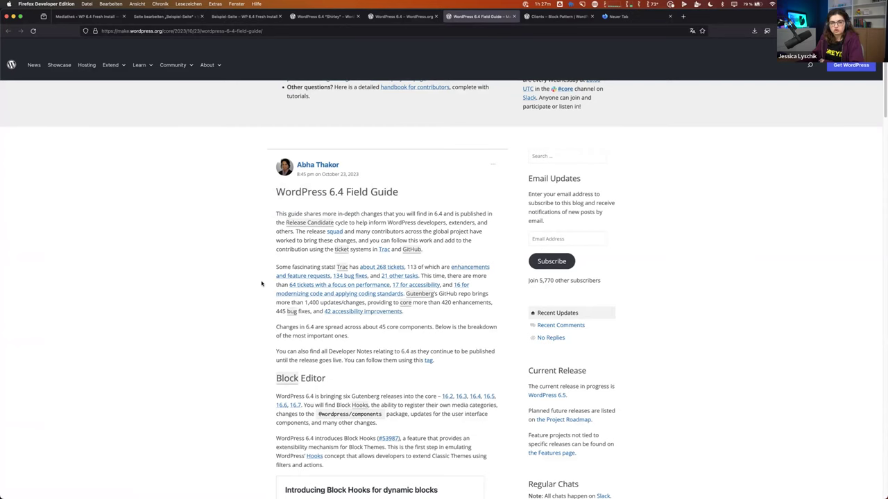
pyautogui.scroll(-5, 262, 285)
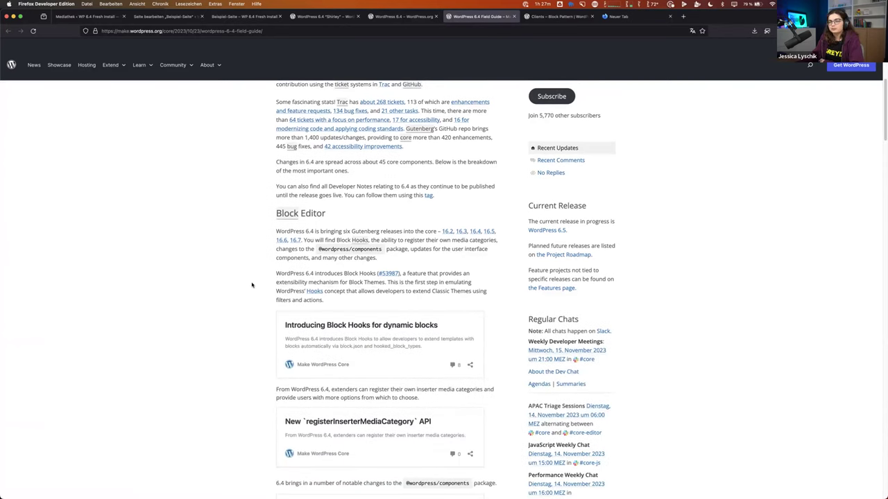
pyautogui.scroll(-3, 251, 285)
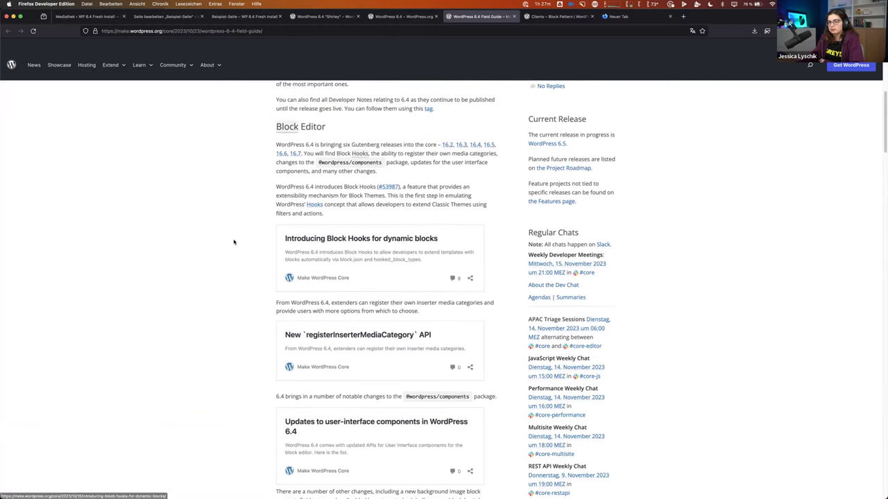
# Step: Look through the WordPress 6.4 Field Guide from the Block Editor section to Improved image loading and return to its introduction
pyautogui.scroll(-6, 233, 242)
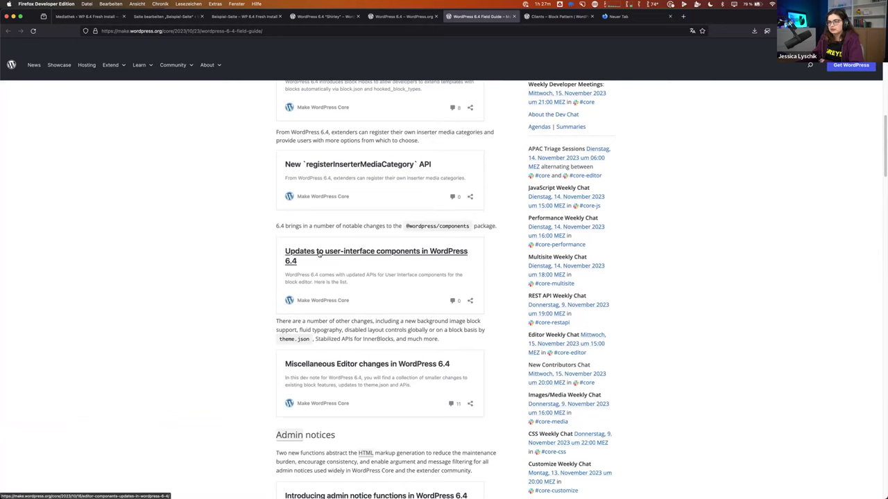
pyautogui.scroll(-9, 228, 326)
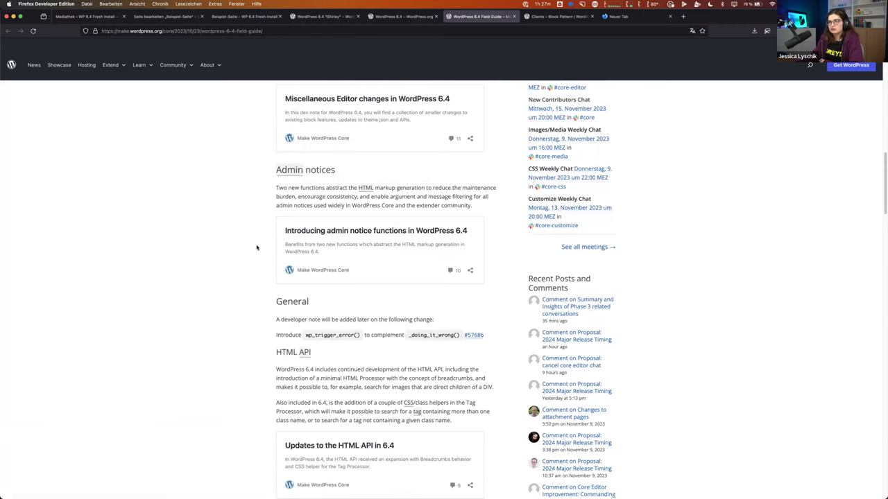
pyautogui.scroll(-3, 261, 241)
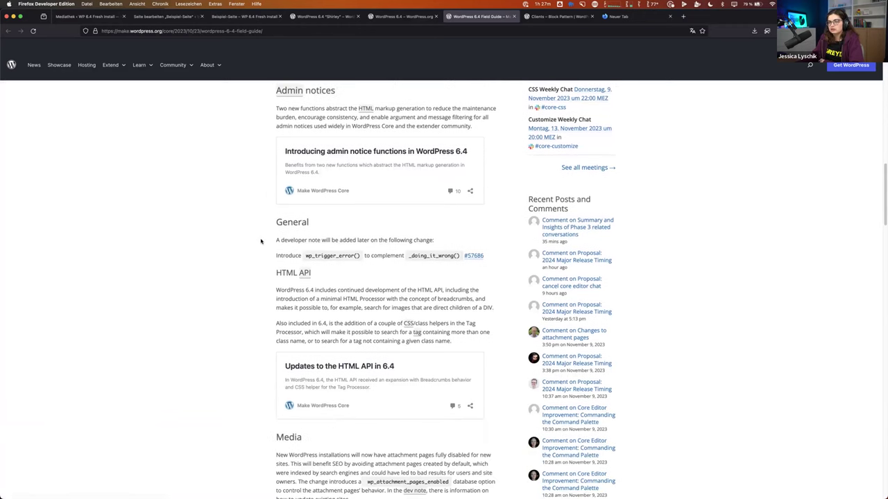
pyautogui.scroll(-5, 261, 242)
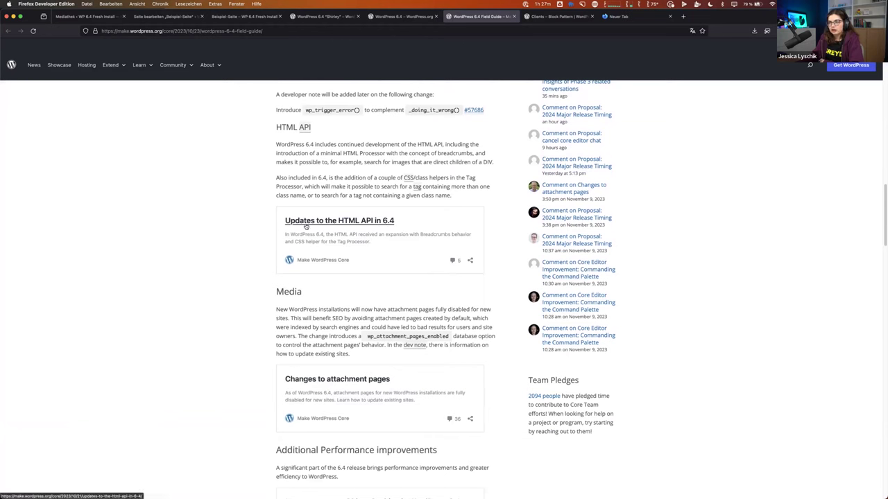
pyautogui.scroll(-3, 265, 240)
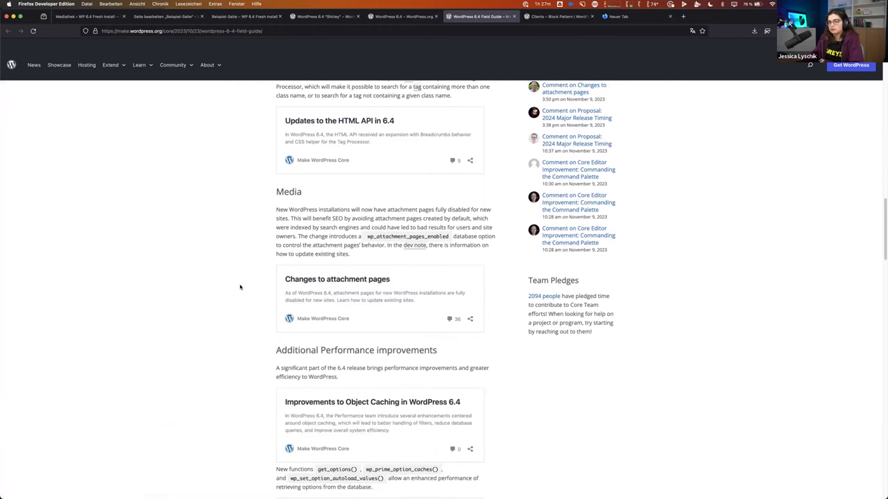
pyautogui.scroll(-3, 239, 287)
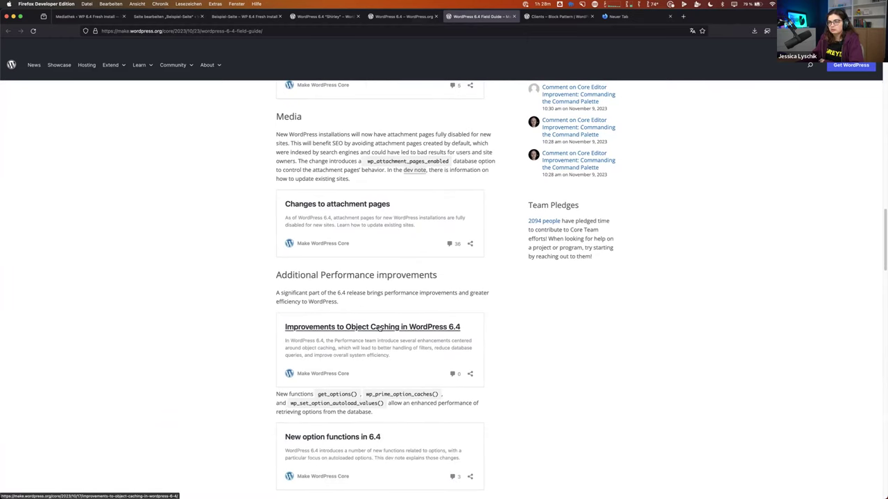
pyautogui.scroll(-12, 245, 317)
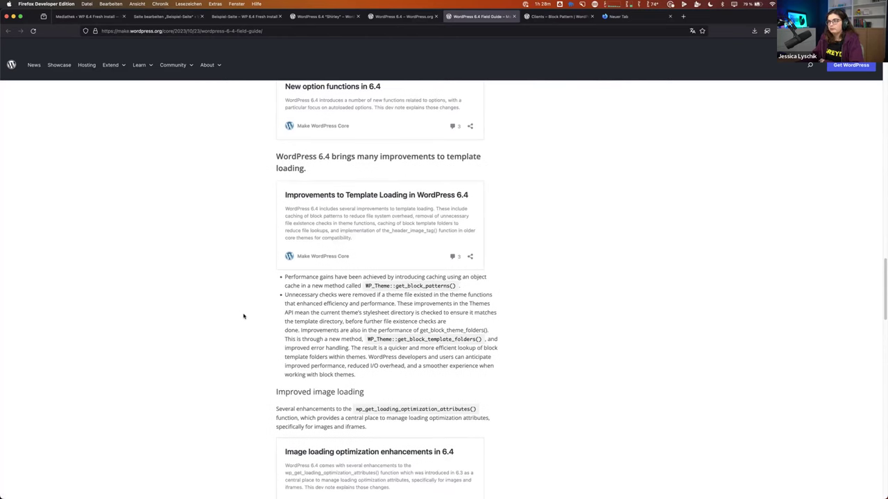
pyautogui.scroll(15, 243, 316)
pyautogui.scroll(19, 243, 317)
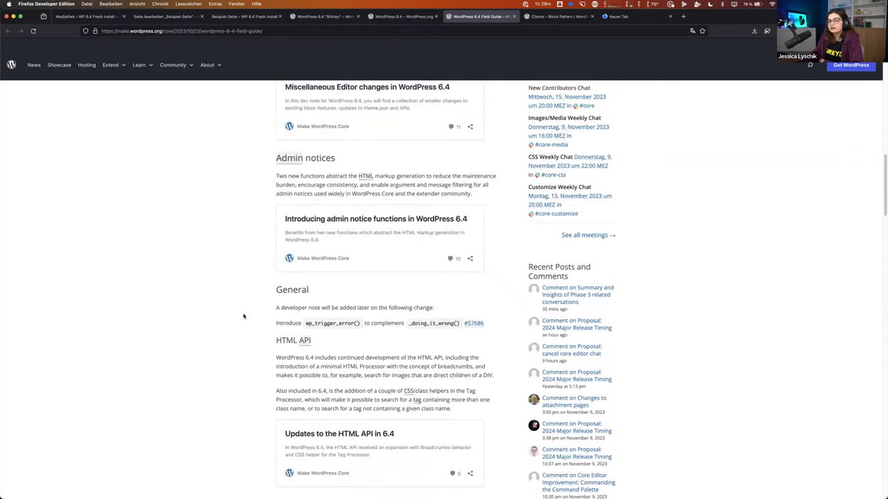
pyautogui.scroll(11, 243, 316)
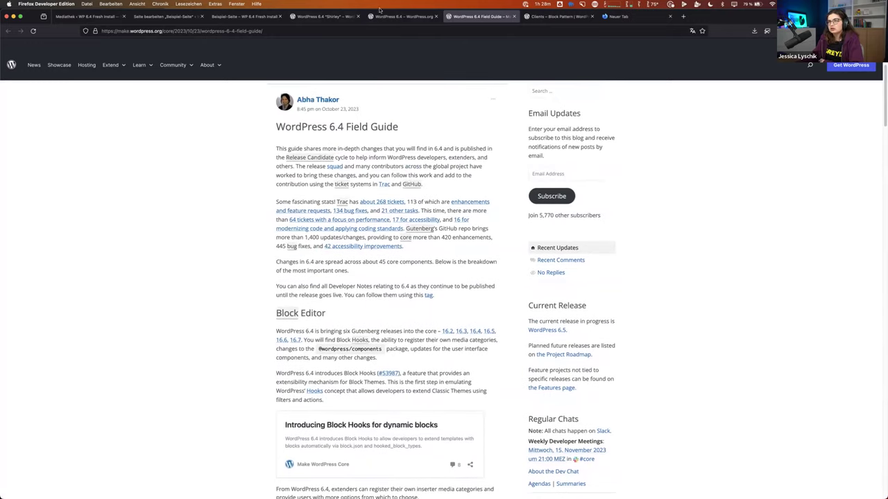
# Step: Look through the WordPress 6.4 release page from its header past the Twenty Twenty-Four and lightbox sections to "And much more"
pyautogui.click(402, 16)
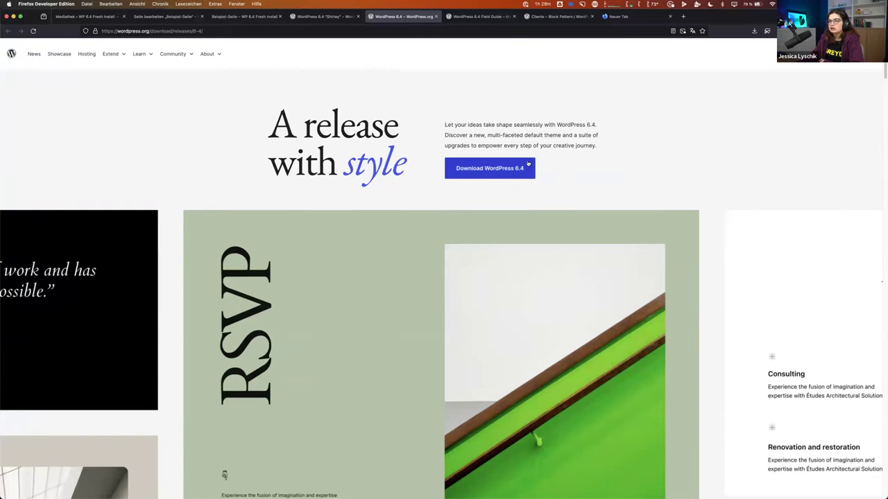
pyautogui.scroll(-10, 592, 171)
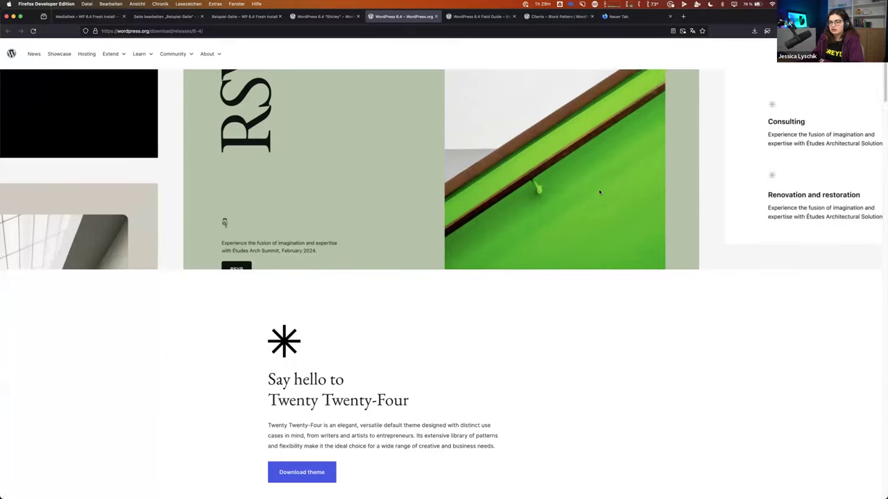
pyautogui.scroll(-6, 595, 194)
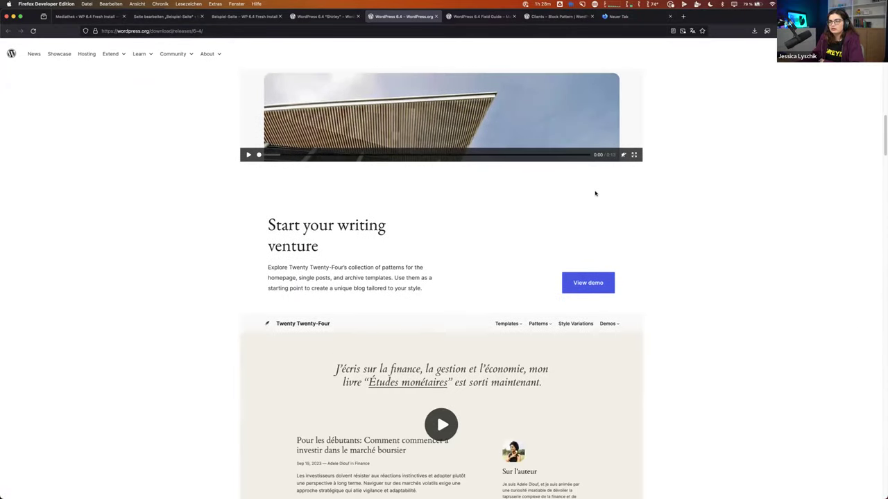
pyautogui.scroll(-5, 701, 206)
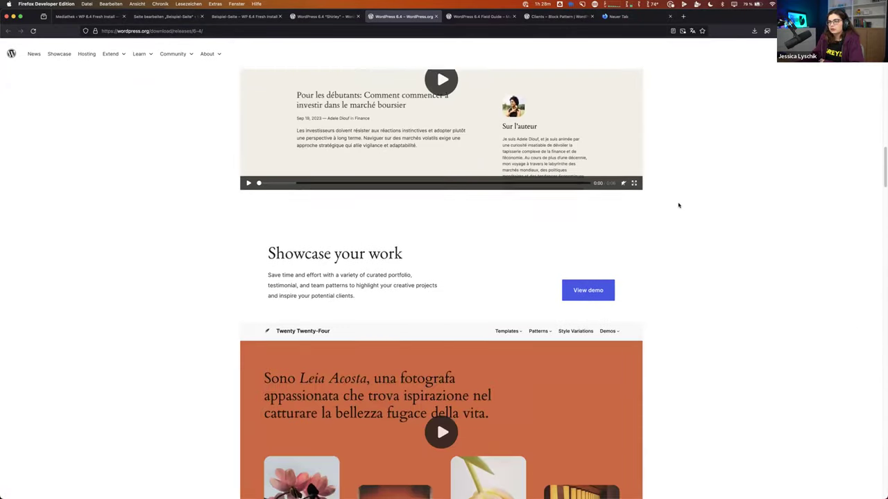
pyautogui.scroll(-4, 678, 205)
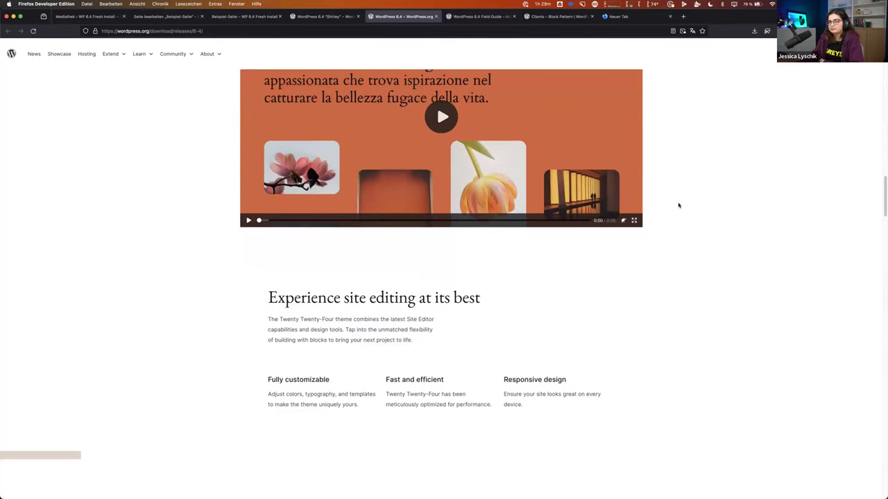
pyautogui.scroll(-2, 679, 206)
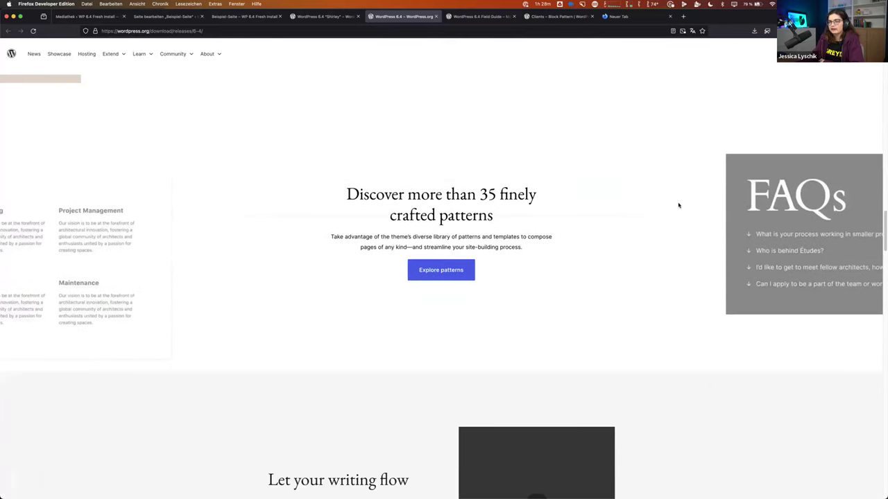
pyautogui.scroll(-5, 678, 205)
pyautogui.scroll(-8, 678, 205)
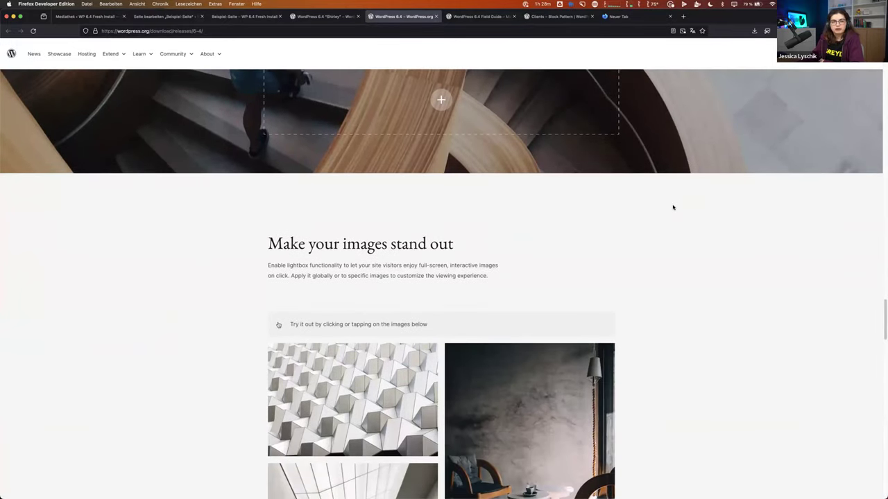
pyautogui.scroll(-2, 671, 207)
pyautogui.scroll(-8, 670, 207)
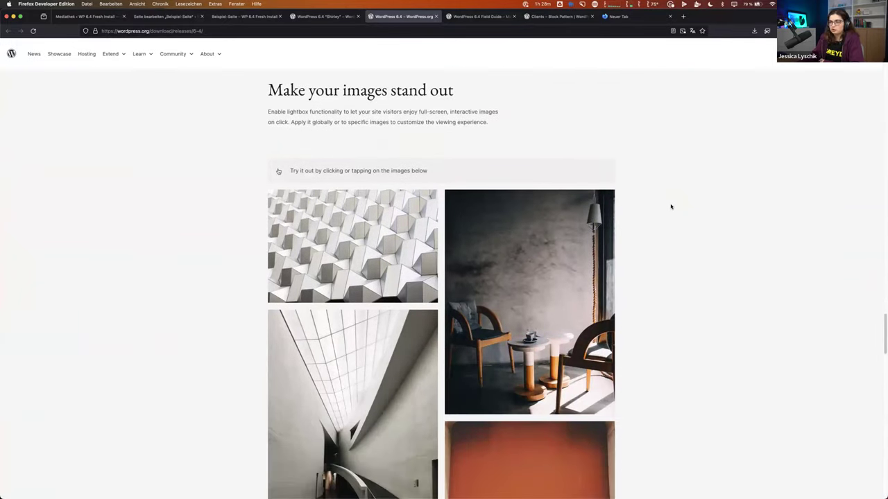
pyautogui.scroll(-7, 671, 206)
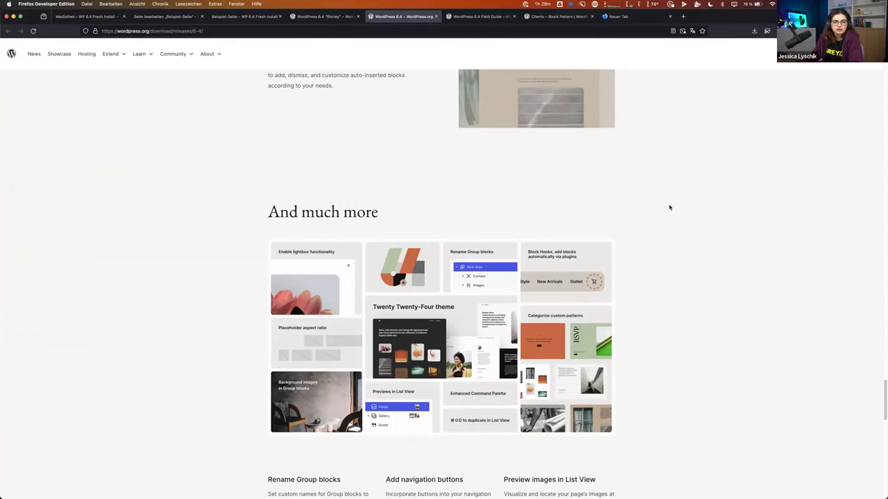
# Step: Review the release page's feature summaries, Performance, Accessibility and contributors sections, and return to its beginning
pyautogui.click(342, 18)
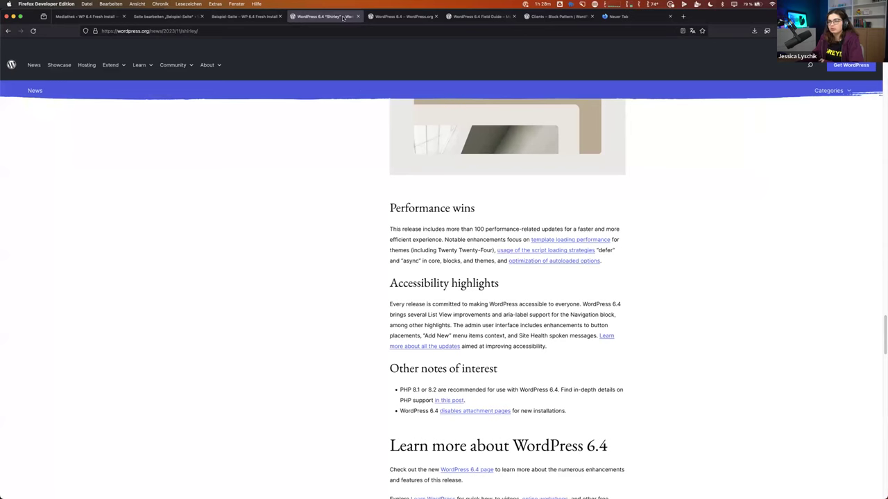
pyautogui.click(405, 17)
pyautogui.scroll(-3, 467, 220)
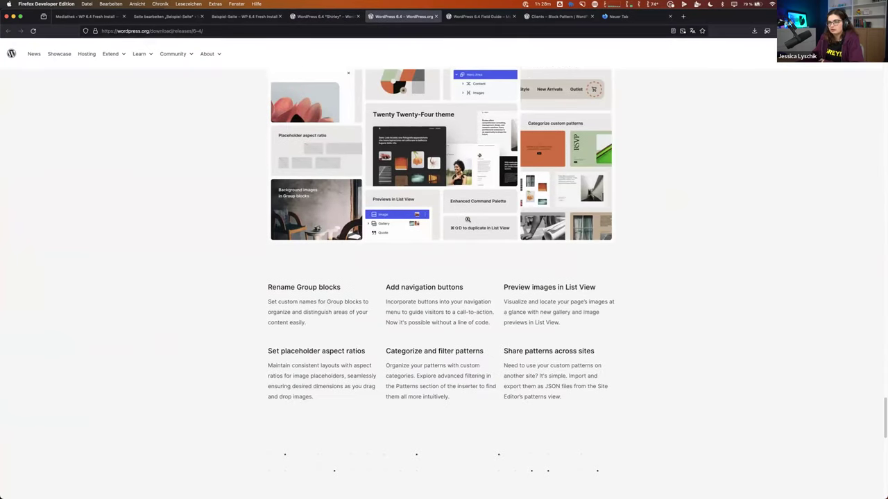
pyautogui.scroll(-5, 467, 220)
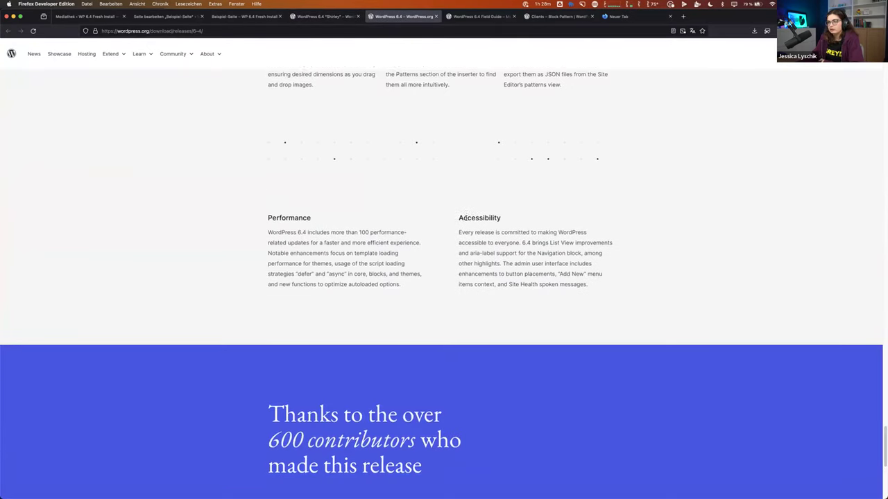
pyautogui.scroll(-3, 464, 219)
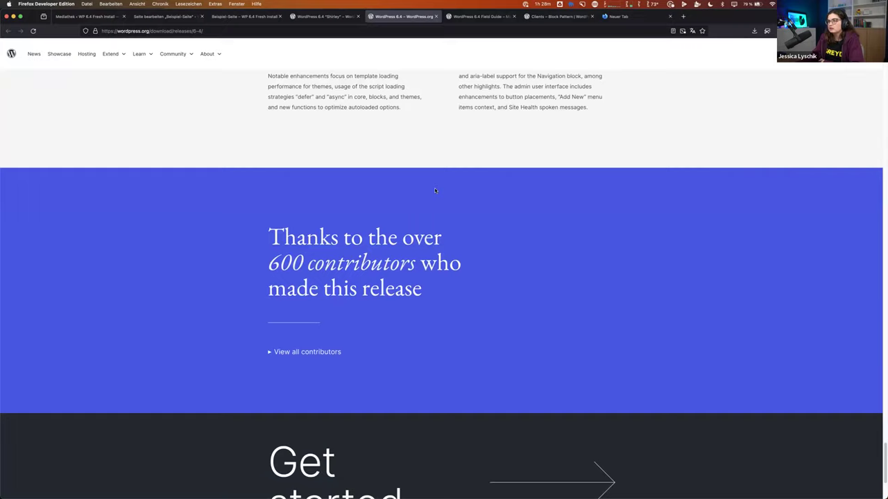
pyautogui.scroll(20, 435, 190)
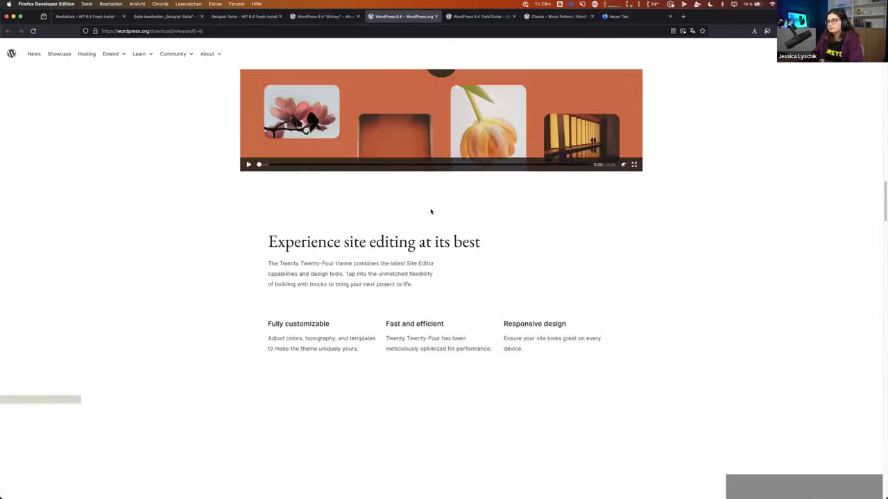
pyautogui.scroll(10, 430, 212)
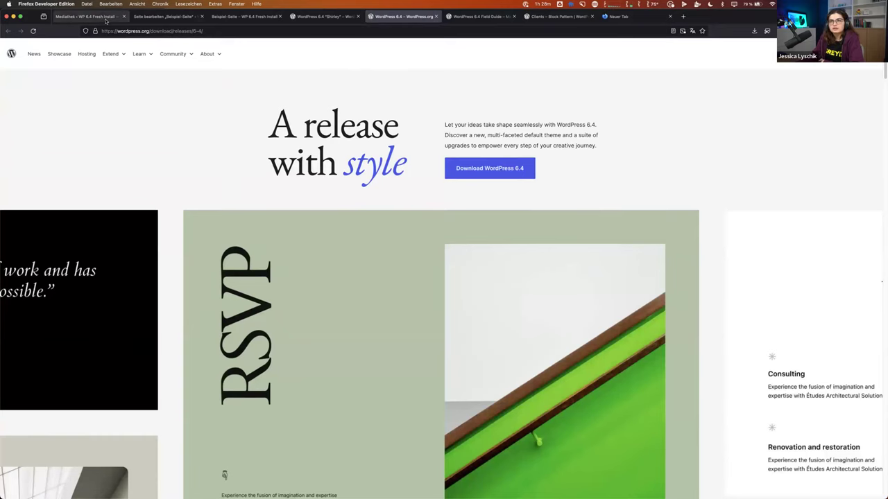
# Step: Reload the published Beispiel-Seite and go to the homepage of the WP 6.4 Fresh Install site
pyautogui.click(177, 19)
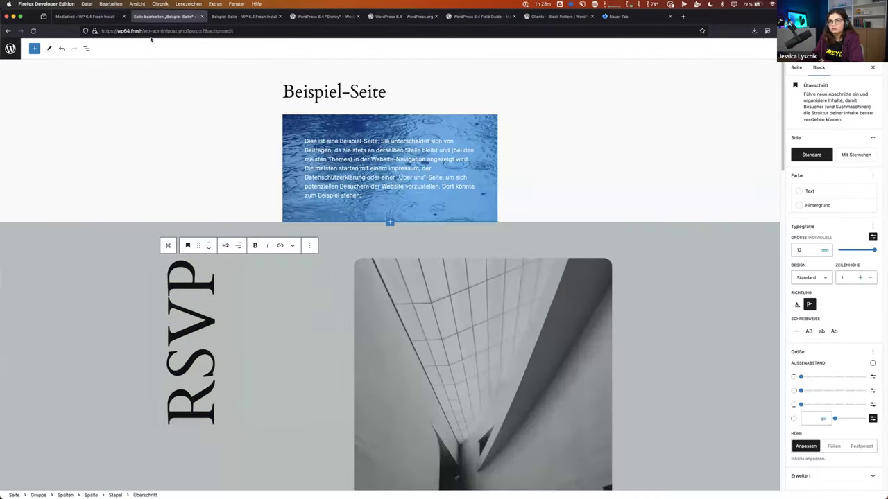
pyautogui.click(235, 19)
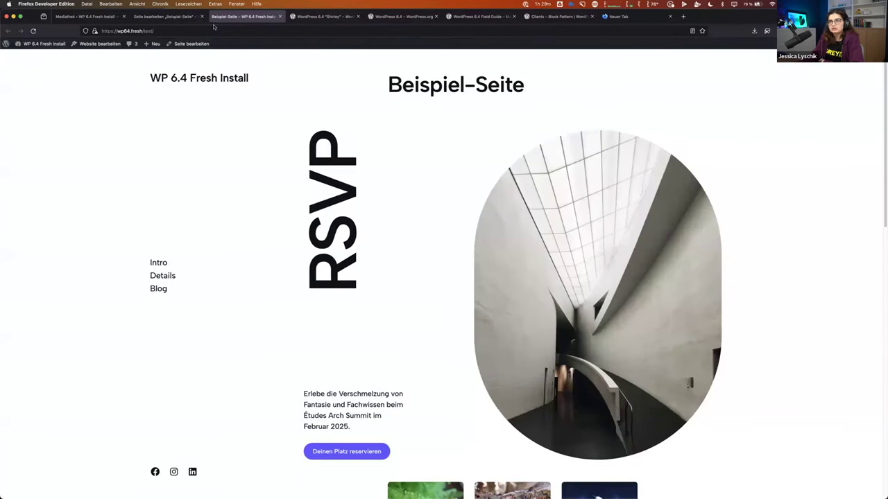
pyautogui.click(33, 31)
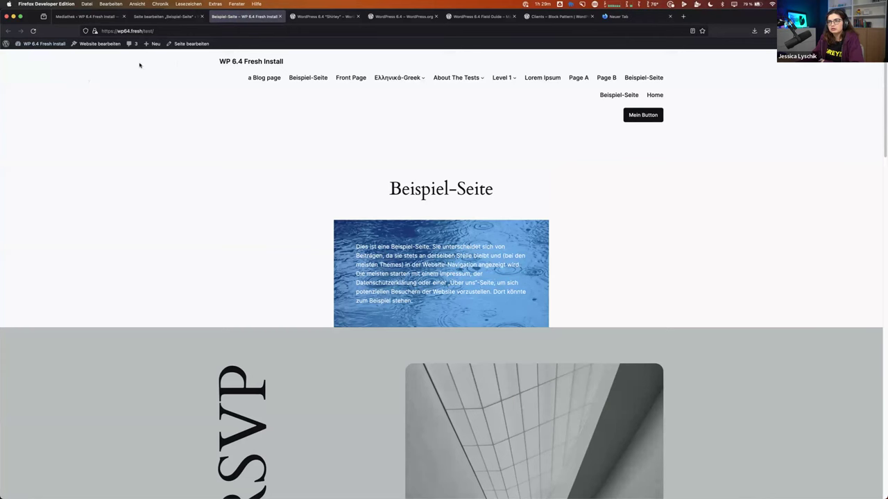
pyautogui.click(230, 64)
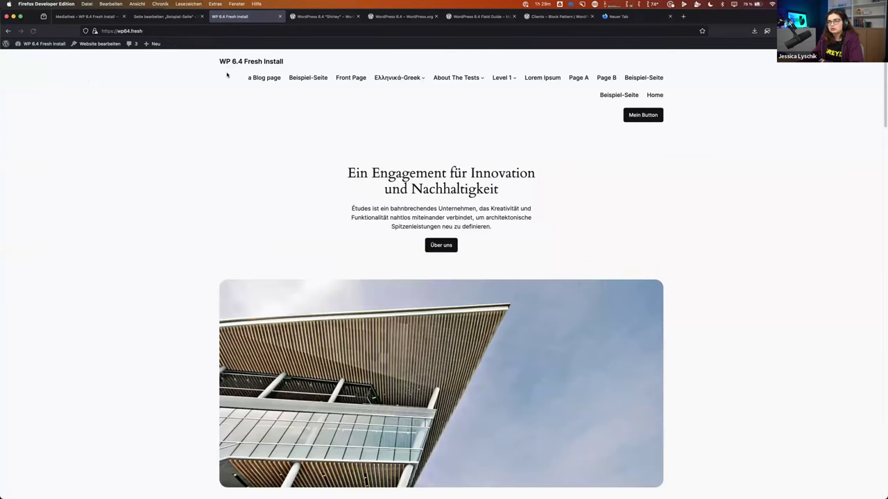
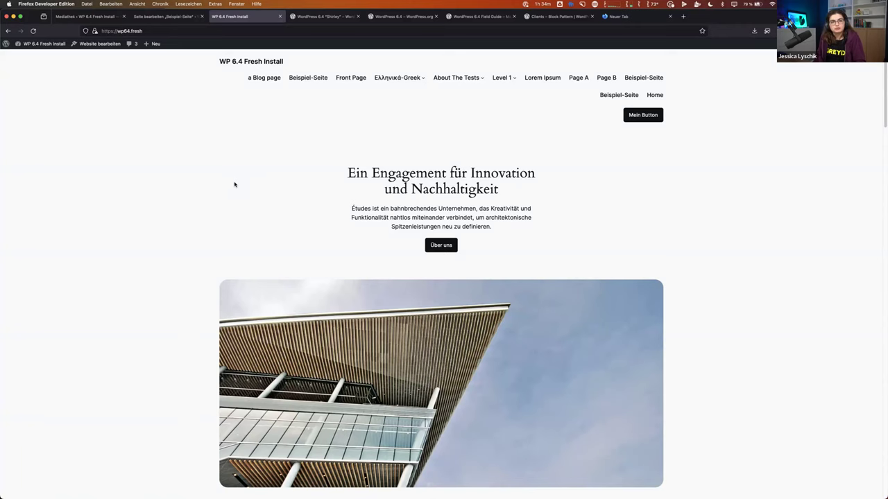
# Step: Look through the site's homepage from the introduction through the services, resources and post list to the footer, and return to its beginning
pyautogui.scroll(-3, 258, 201)
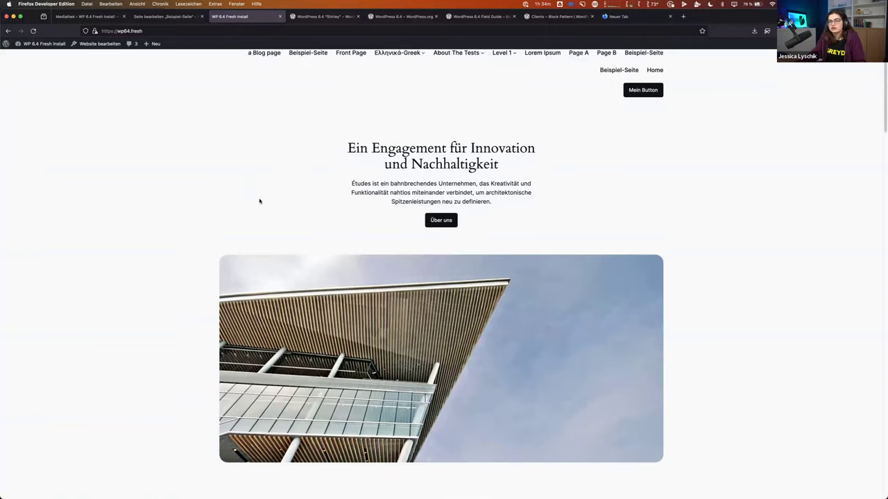
pyautogui.scroll(-12, 187, 279)
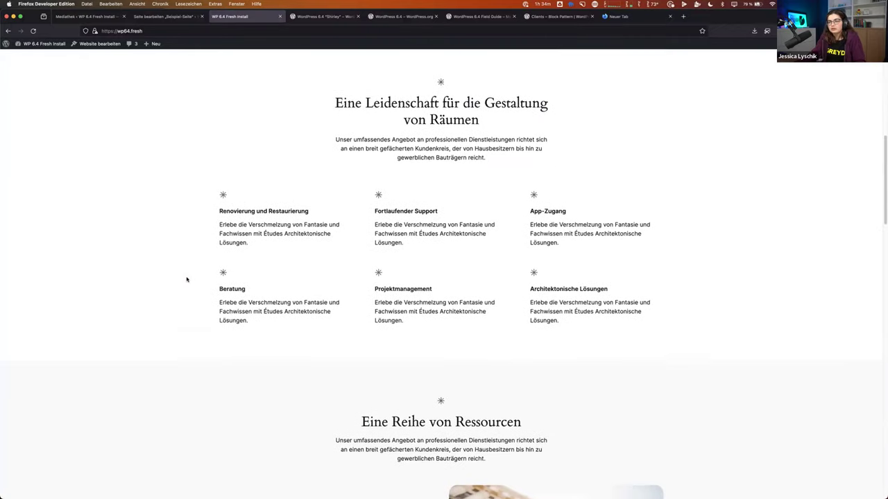
pyautogui.scroll(-4, 187, 279)
pyautogui.scroll(-11, 186, 279)
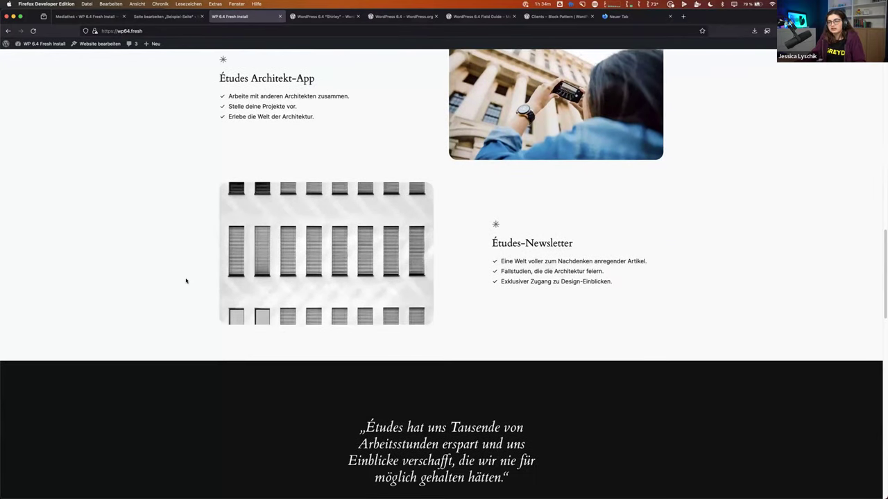
pyautogui.scroll(-7, 186, 281)
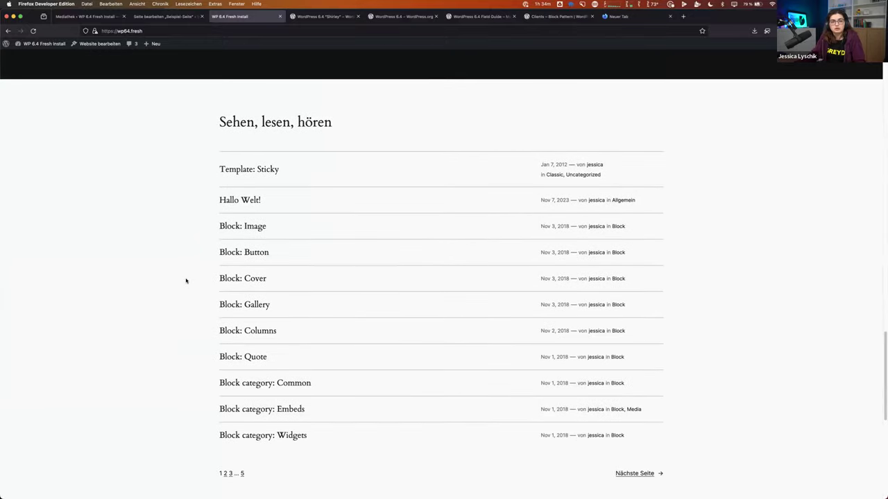
pyautogui.scroll(-6, 186, 281)
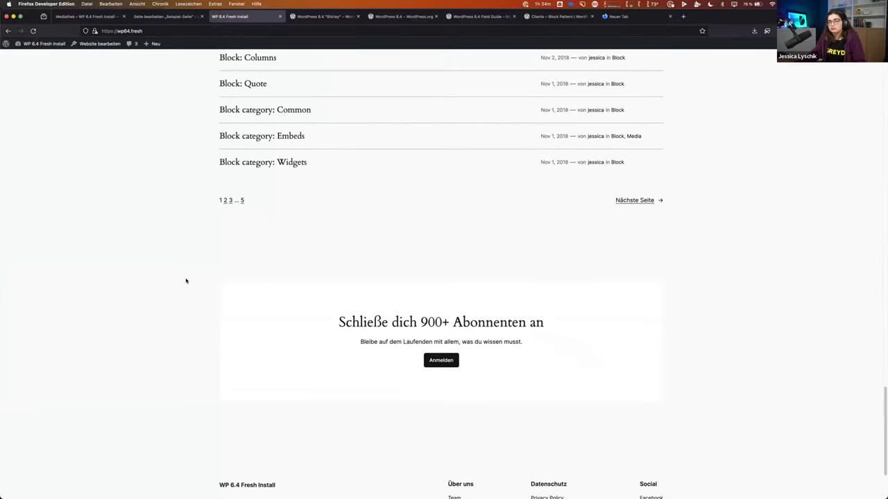
pyautogui.scroll(12, 186, 281)
pyautogui.scroll(20, 186, 281)
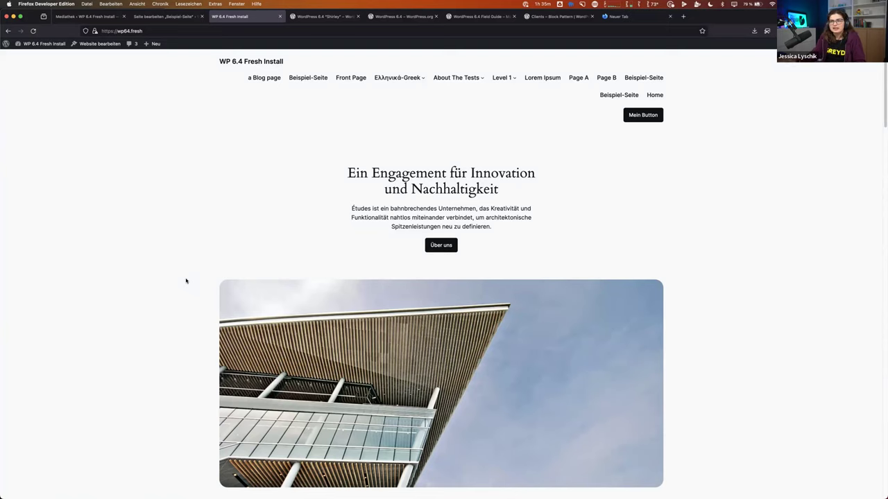
# Step: Review the homepage's services, newsletter, testimonial and post list sections once more and return to the introduction
pyautogui.scroll(-5, 186, 281)
pyautogui.scroll(-8, 170, 352)
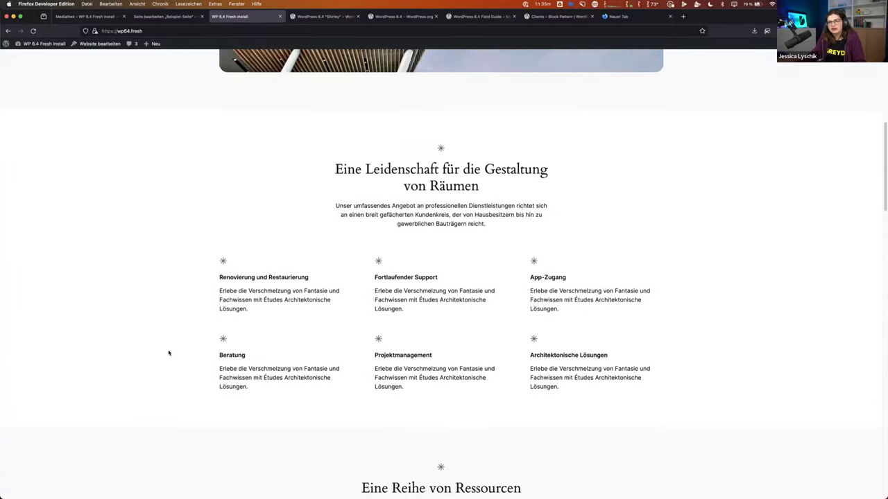
pyautogui.scroll(-10, 170, 353)
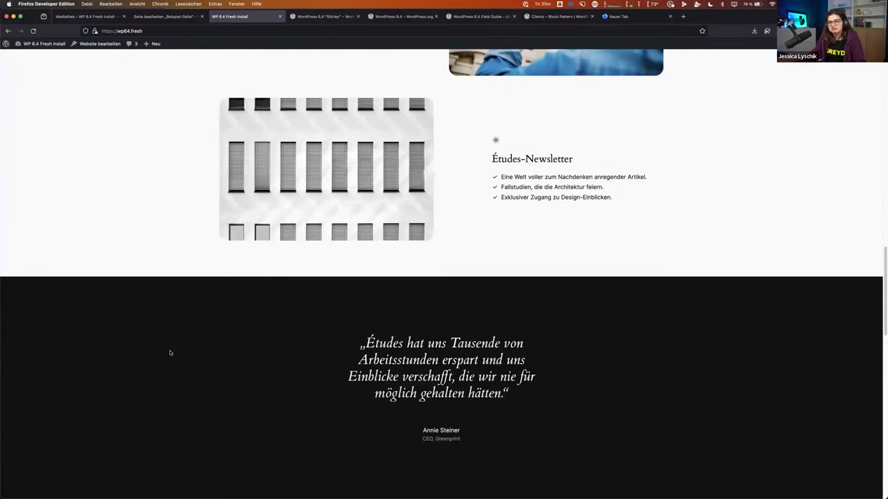
pyautogui.scroll(-2, 171, 355)
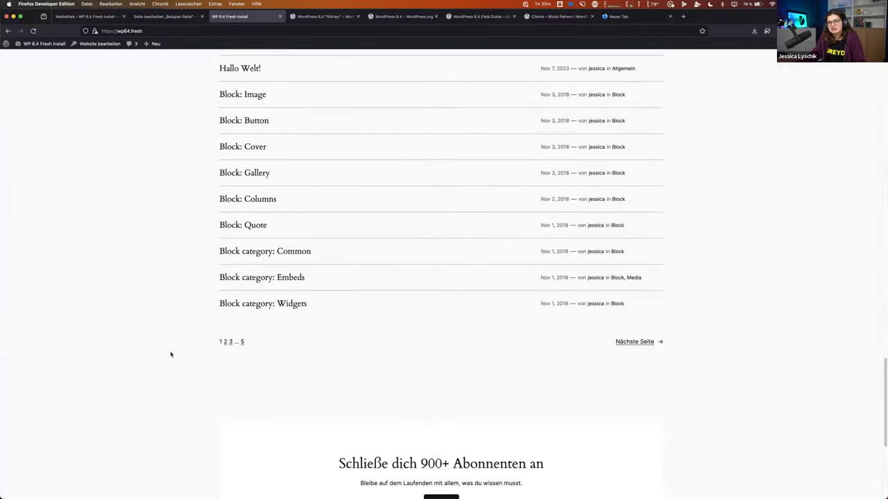
pyautogui.scroll(20, 170, 354)
pyautogui.scroll(3, 173, 355)
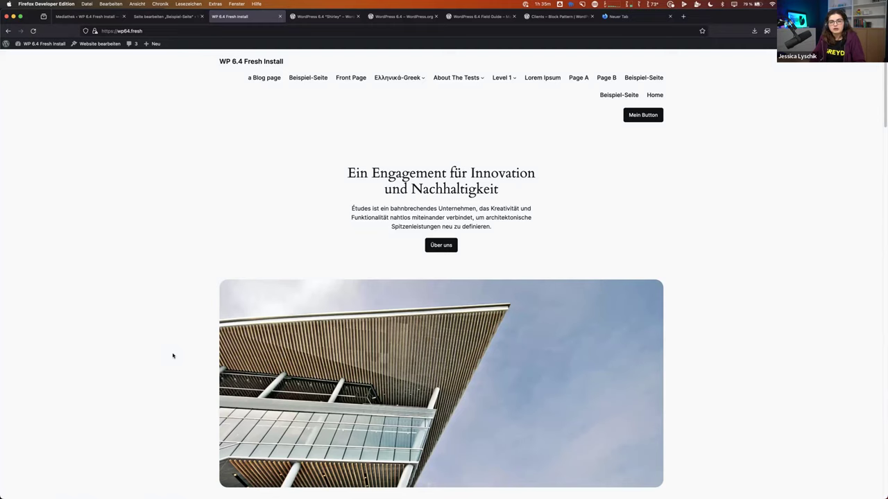
# Step: Open the homepage in the site editor and go up to the Design overview to show the theme's style variations (Stile)
pyautogui.click(111, 48)
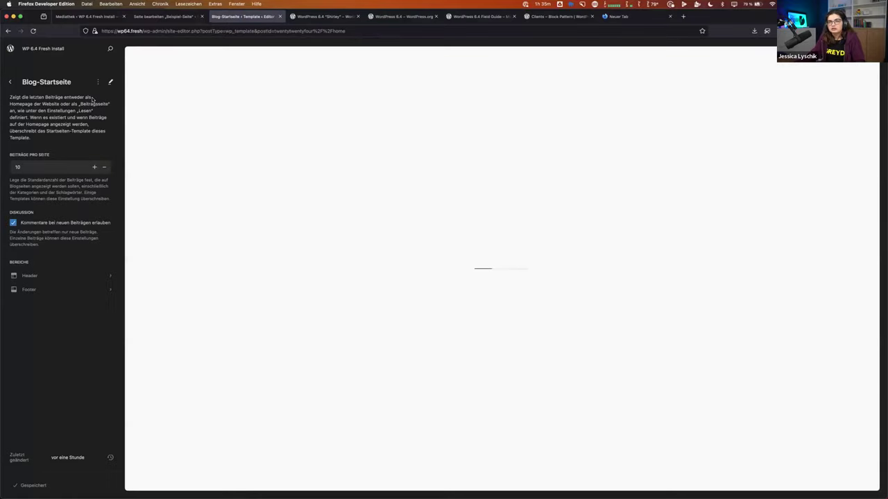
pyautogui.click(9, 83)
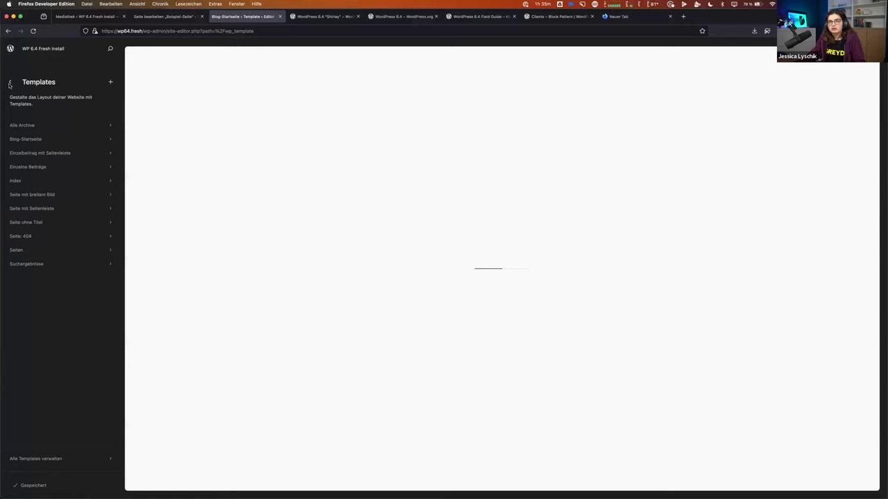
pyautogui.press('super+Left')
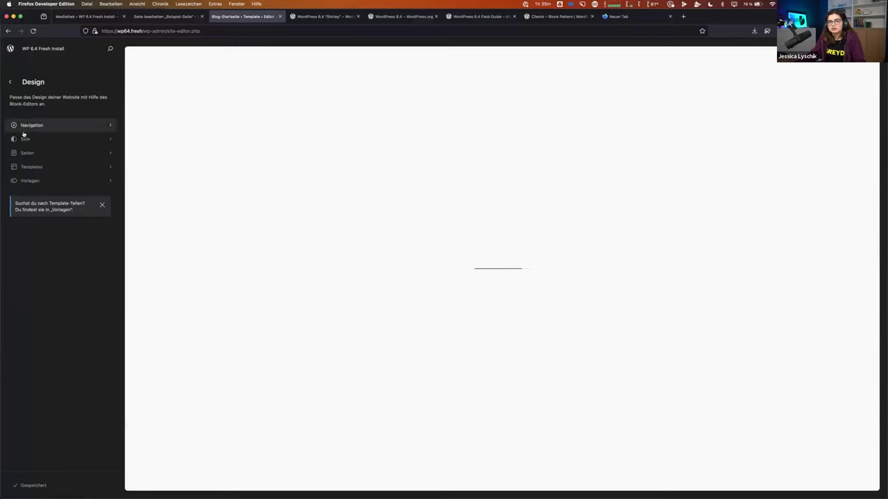
pyautogui.click(61, 140)
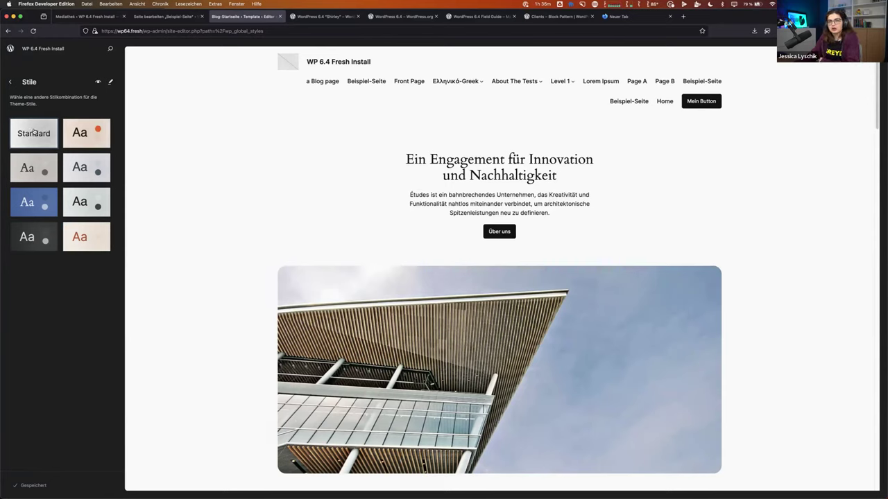
# Step: Preview the Ember style variation on the Blog-Startseite template
pyautogui.click(87, 134)
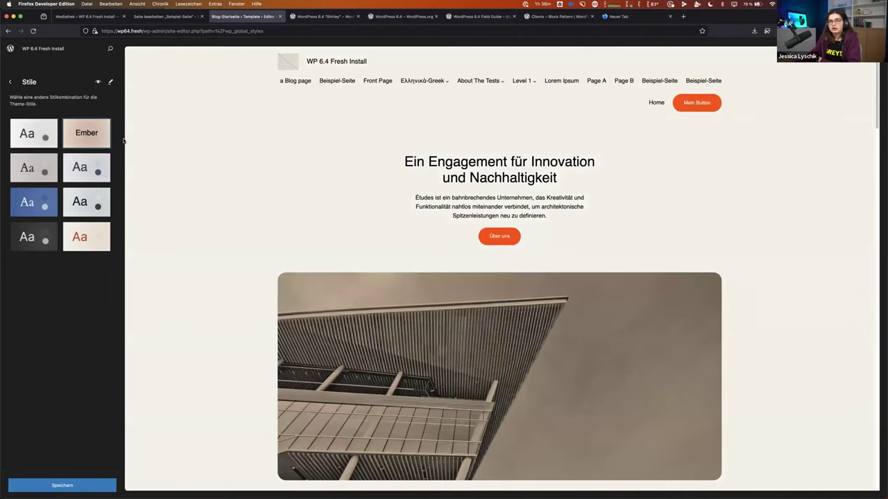
pyautogui.scroll(-10, 220, 175)
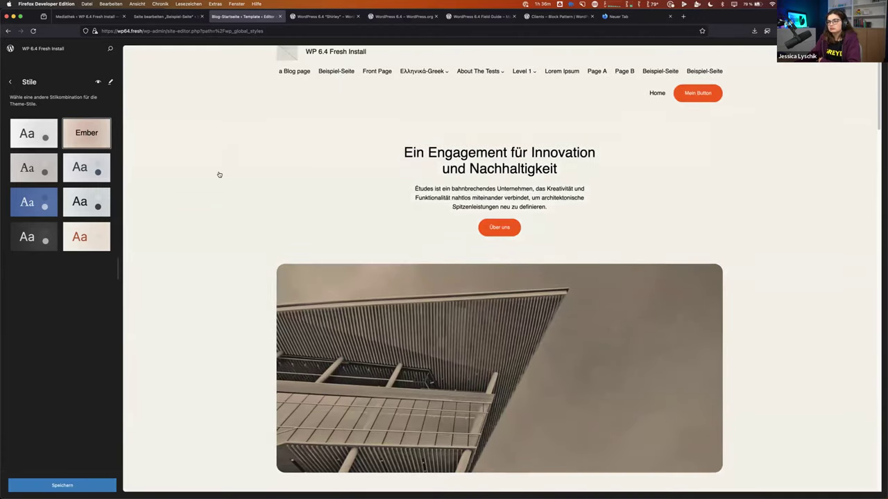
pyautogui.scroll(10, 219, 174)
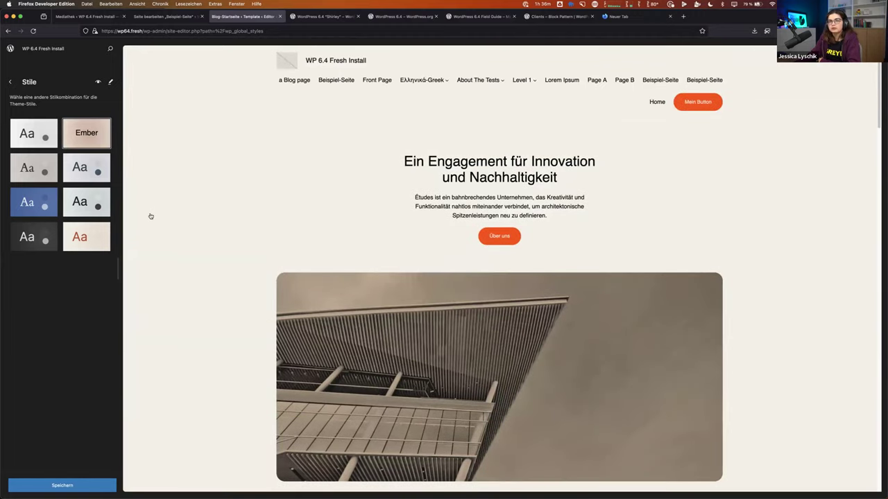
# Step: Preview the Fossil and Eis style variations, viewing the Eis design down to the post list and back
pyautogui.click(39, 171)
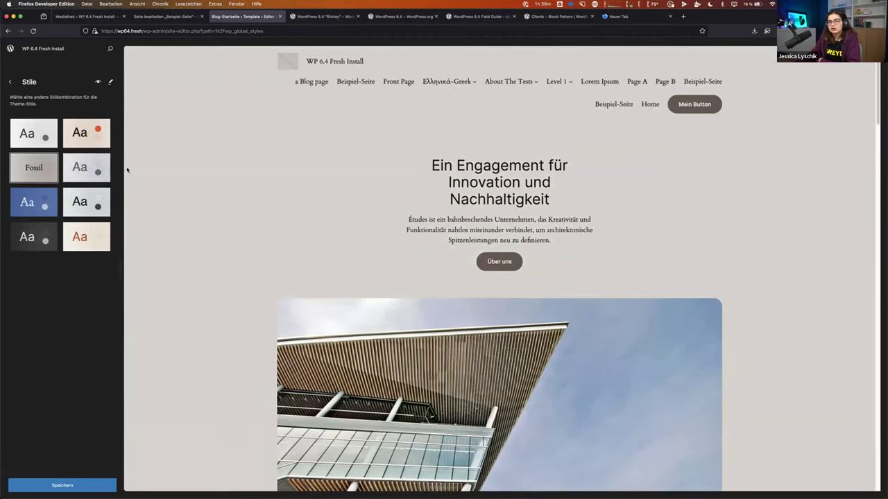
pyautogui.click(97, 173)
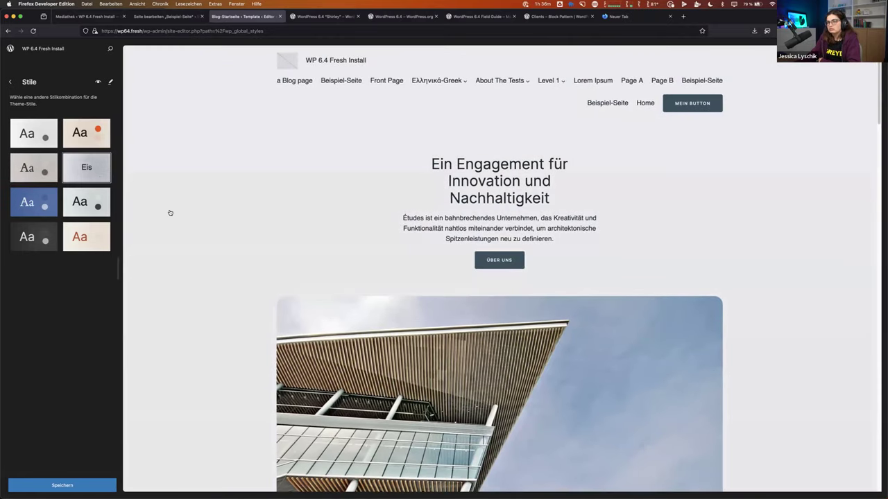
pyautogui.scroll(-5, 168, 212)
pyautogui.scroll(-18, 169, 213)
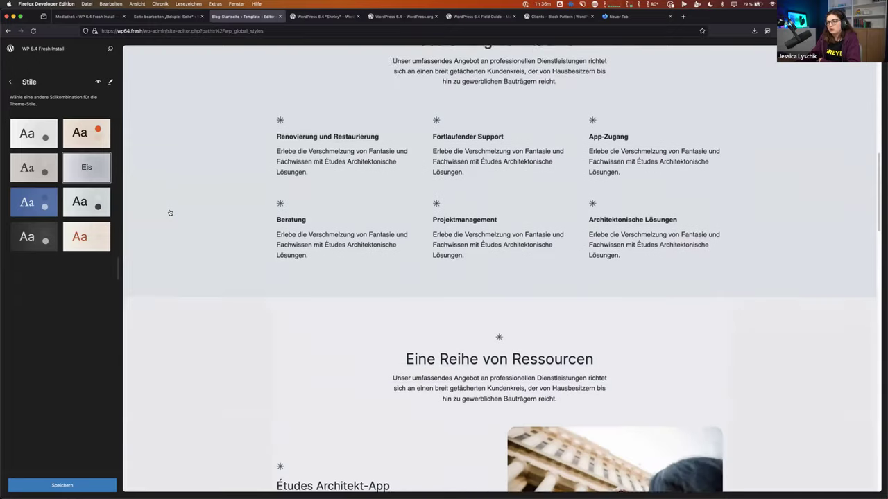
pyautogui.scroll(-8, 169, 212)
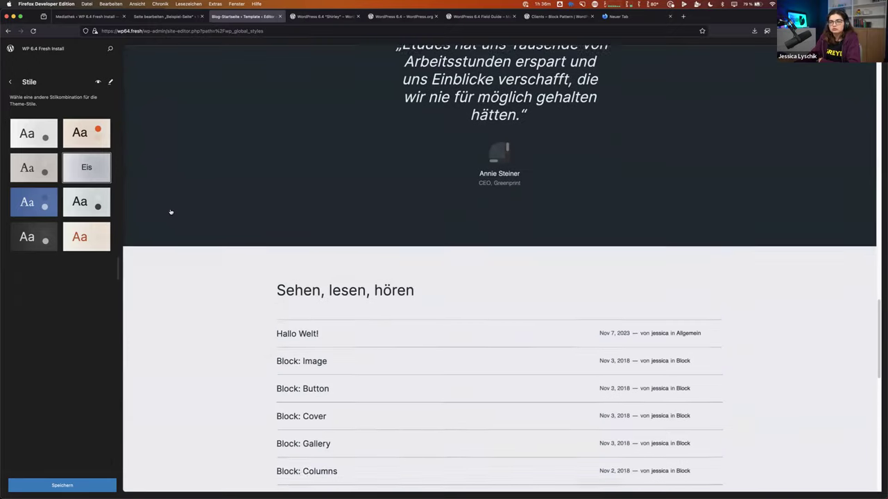
pyautogui.scroll(4, 165, 205)
pyautogui.scroll(18, 165, 204)
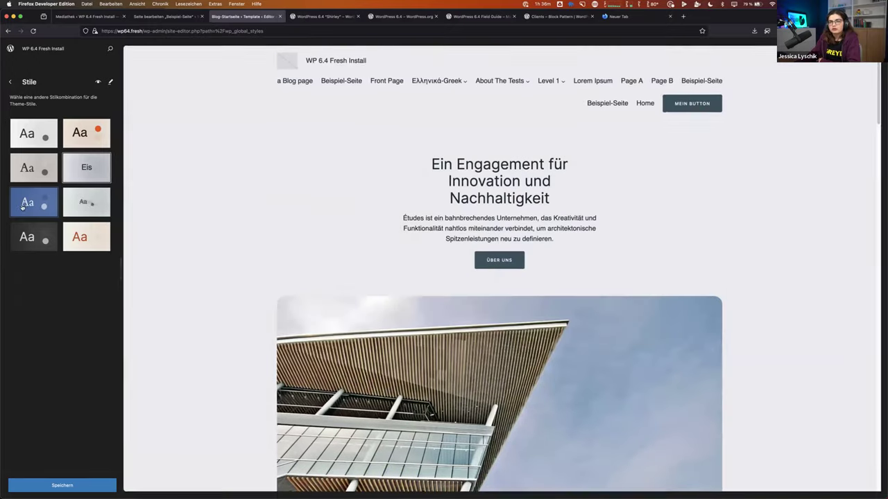
# Step: Preview the Malstrom, Minze, Onyx and Rost style variations on the homepage one after another
pyautogui.click(43, 201)
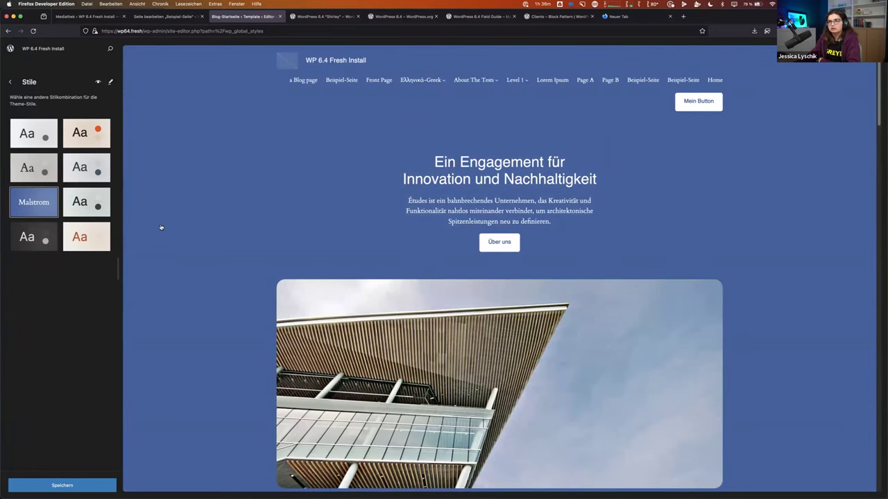
pyautogui.click(79, 210)
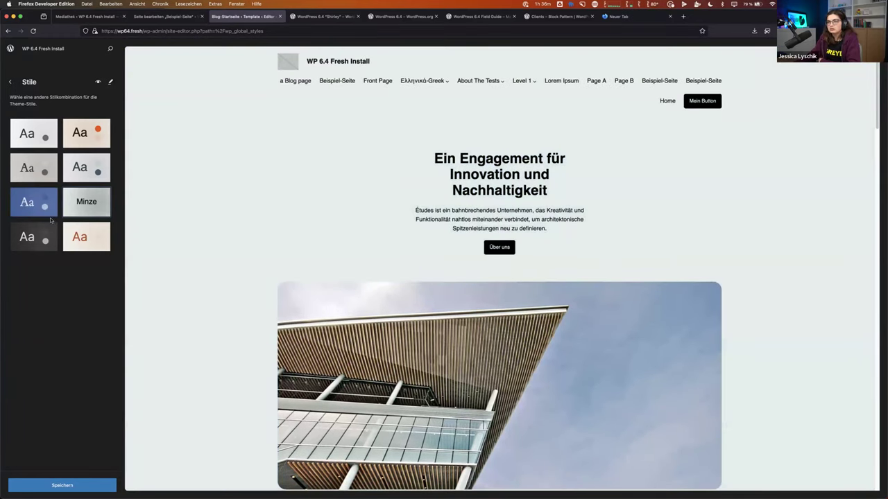
pyautogui.click(35, 235)
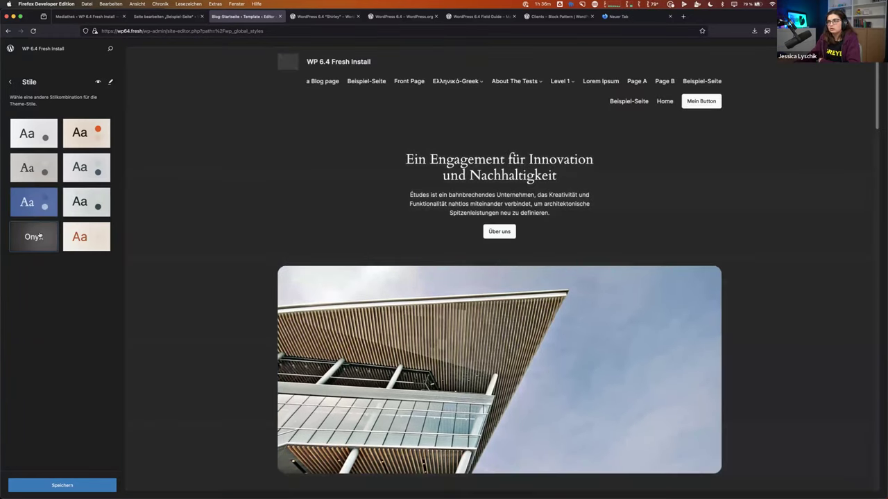
pyautogui.click(91, 237)
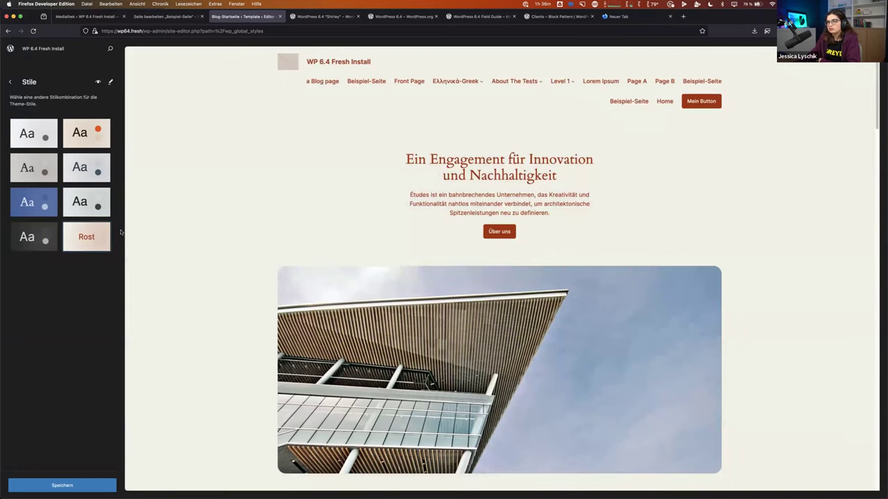
# Step: Compare the Ember and Rost style variations again and restore the Standard style
pyautogui.click(87, 145)
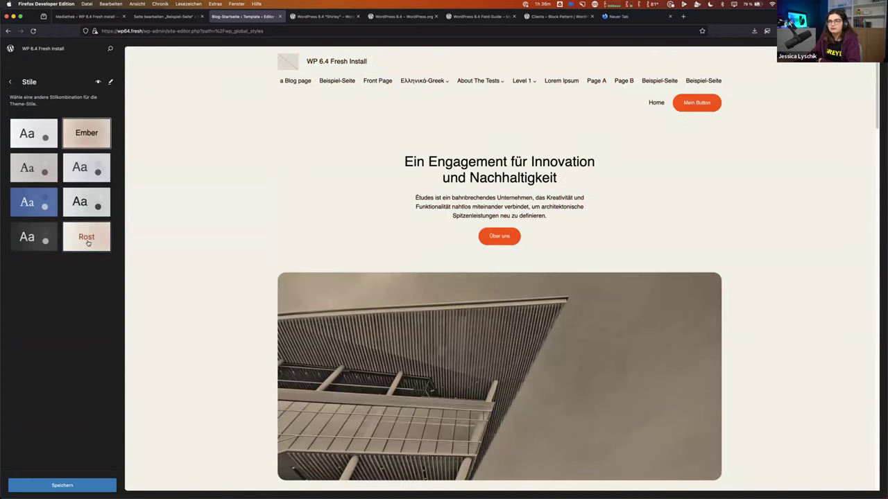
pyautogui.click(88, 241)
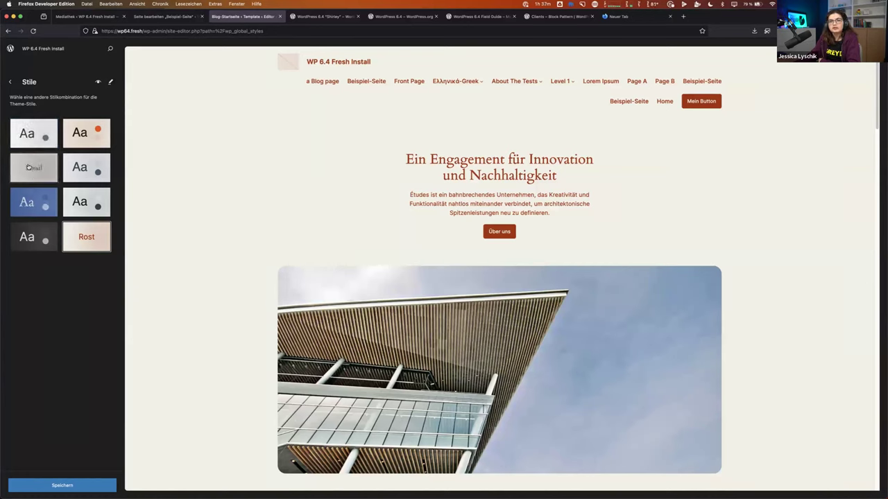
pyautogui.click(33, 134)
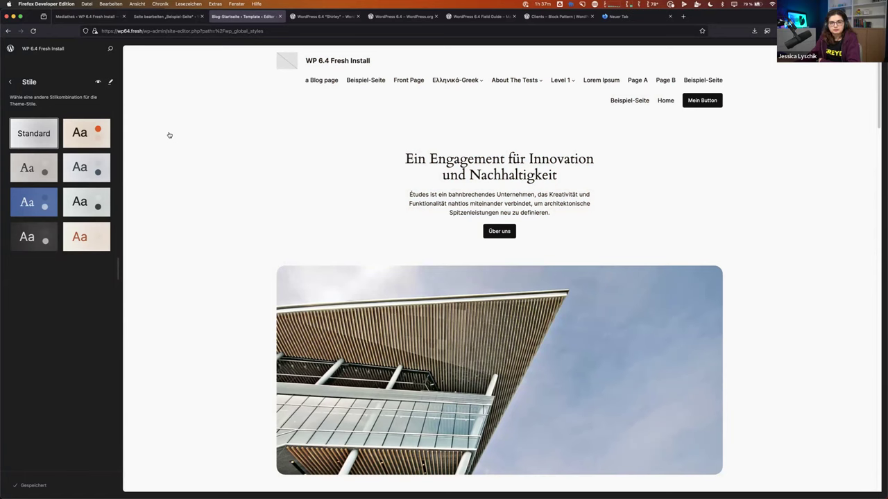
# Step: Open the patterns library (Vorlagen) and look through the first page of all patterns down to the portfolio homepage layouts
pyautogui.click(10, 83)
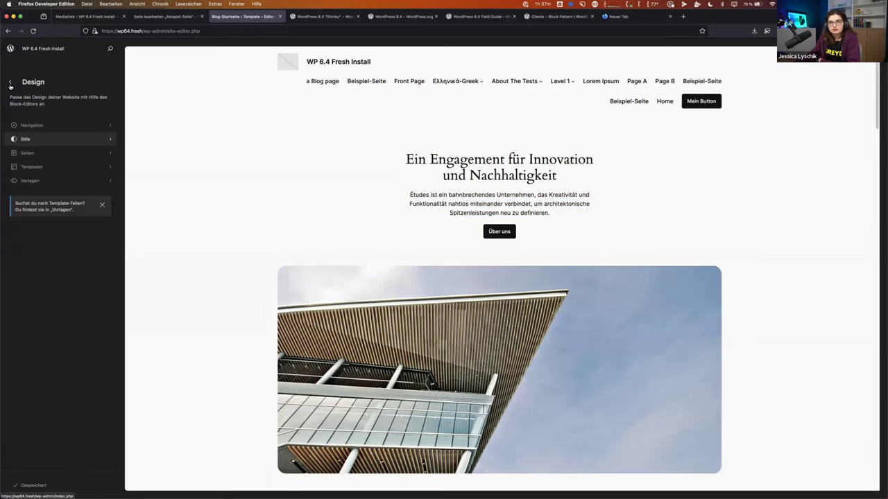
pyautogui.click(28, 180)
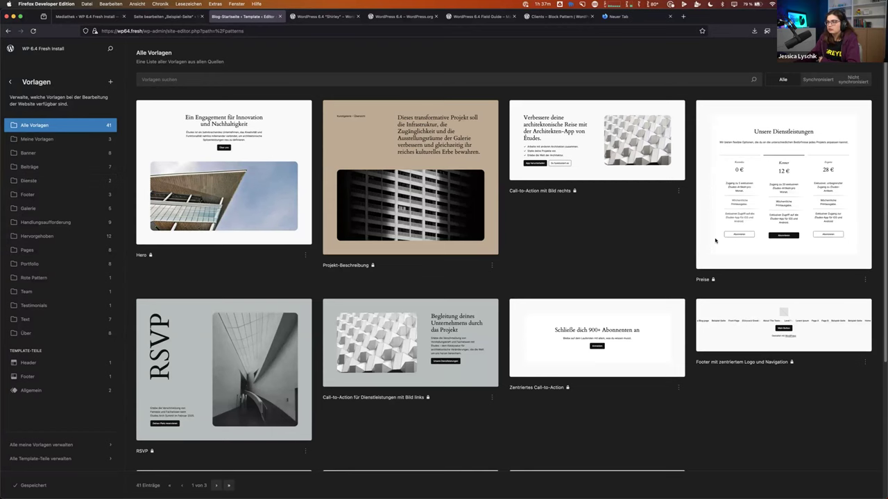
pyautogui.scroll(-5, 596, 237)
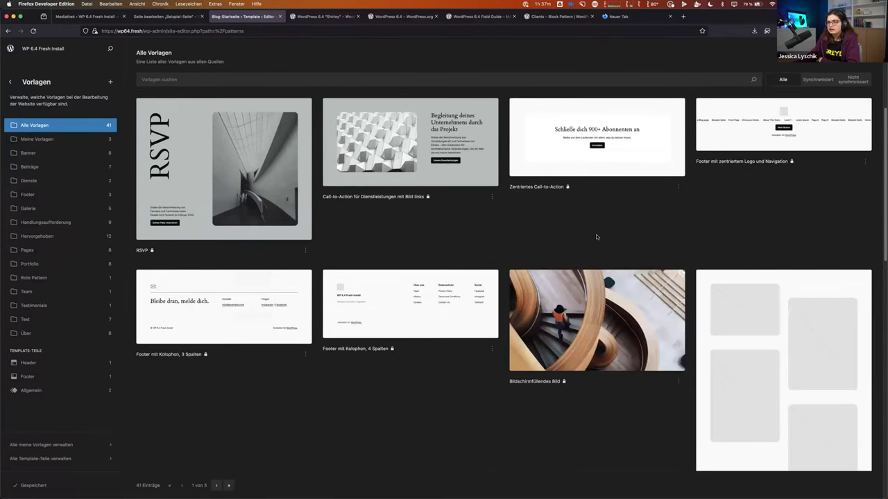
pyautogui.scroll(-5, 596, 237)
pyautogui.scroll(2, 596, 239)
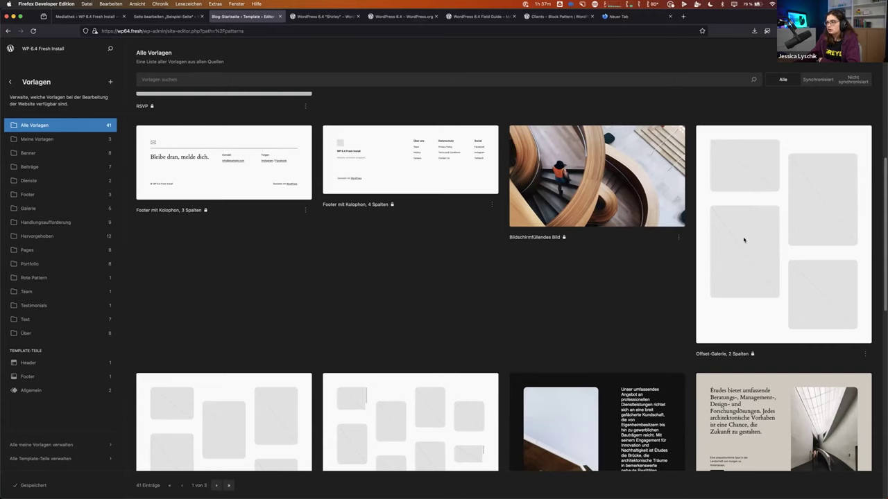
pyautogui.scroll(-5, 634, 238)
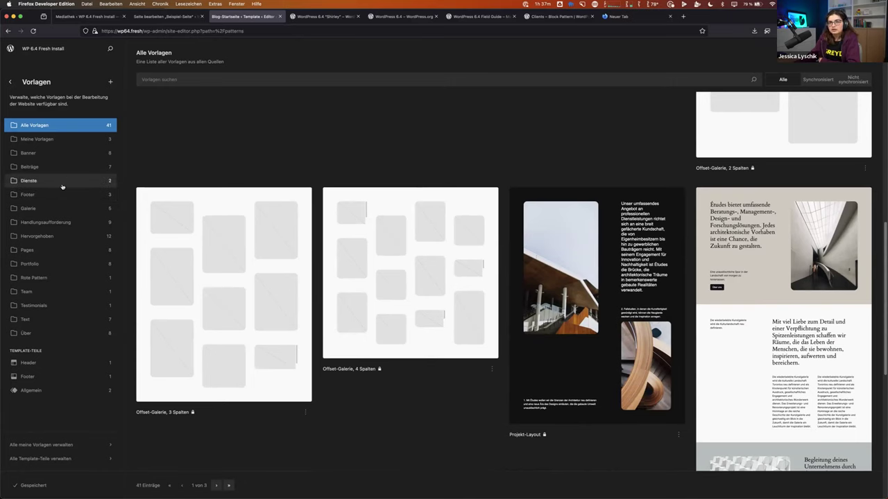
pyautogui.scroll(-5, 808, 280)
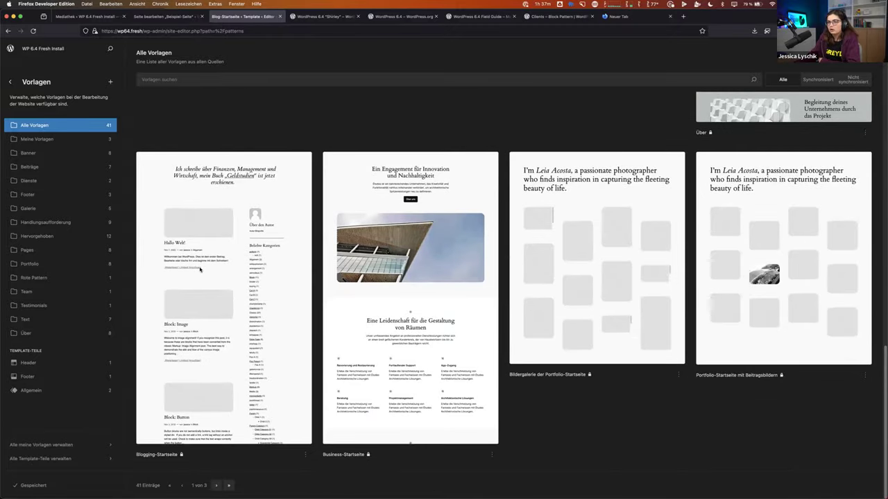
pyautogui.scroll(1, 257, 261)
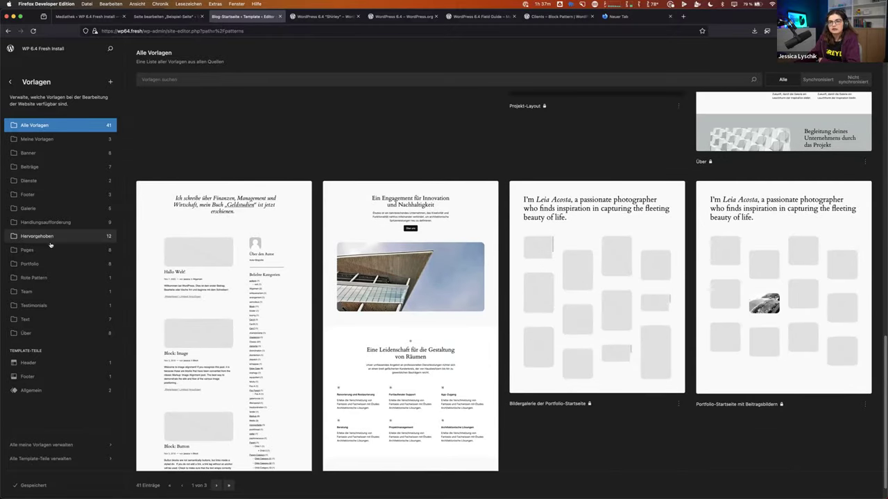
# Step: Show the Pages pattern category and look through its full-page layouts
pyautogui.click(43, 250)
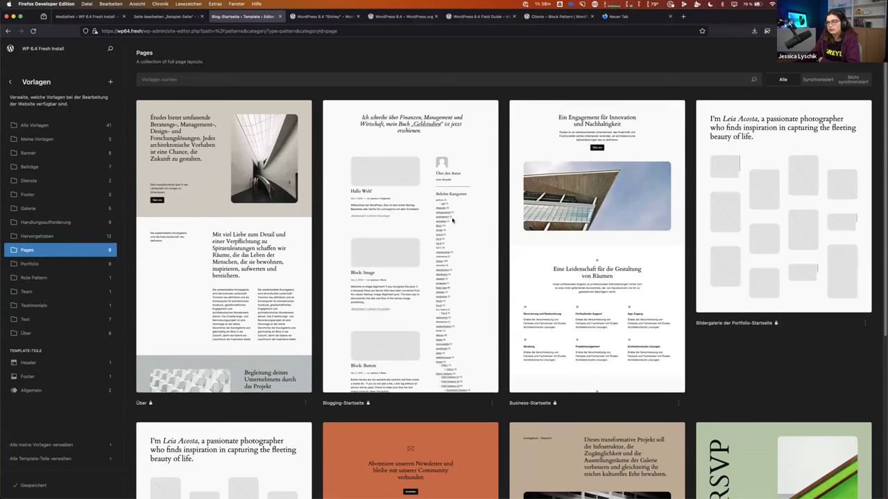
pyautogui.scroll(-5, 629, 237)
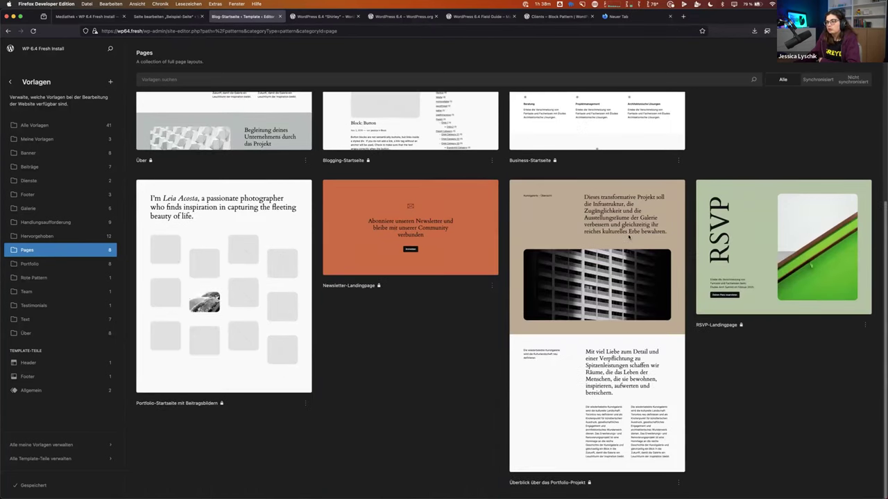
pyautogui.scroll(5, 596, 270)
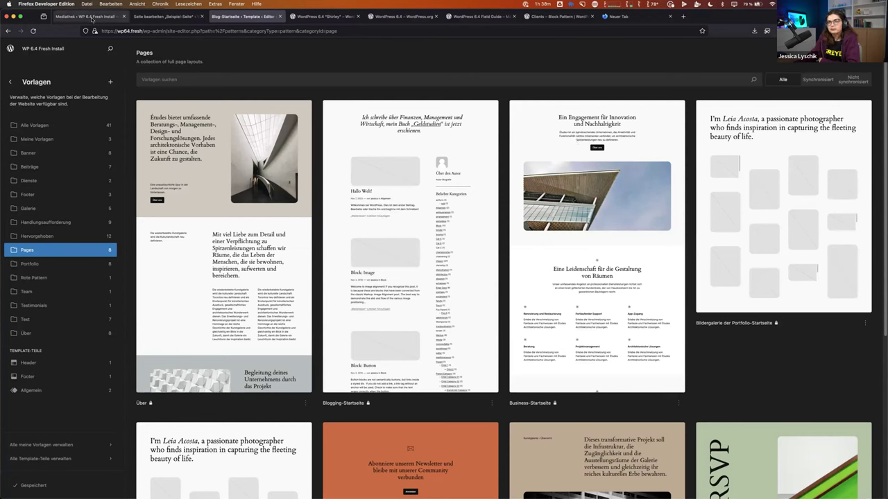
pyautogui.click(91, 16)
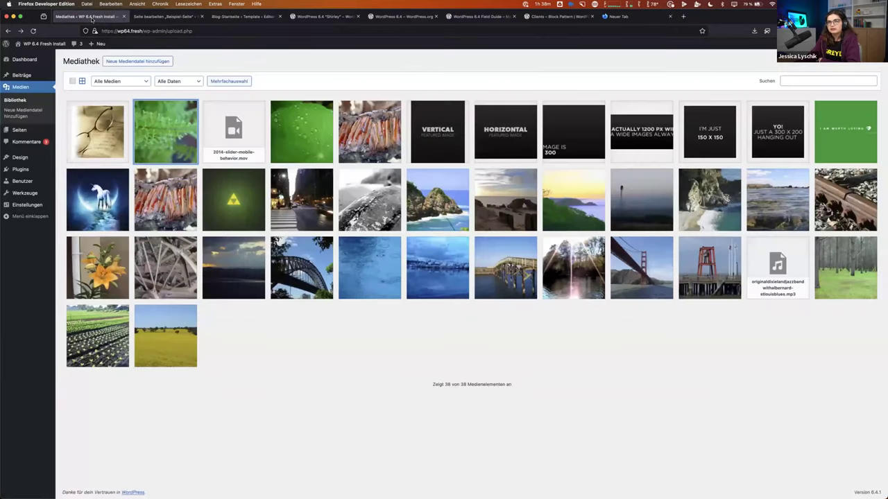
pyautogui.click(240, 17)
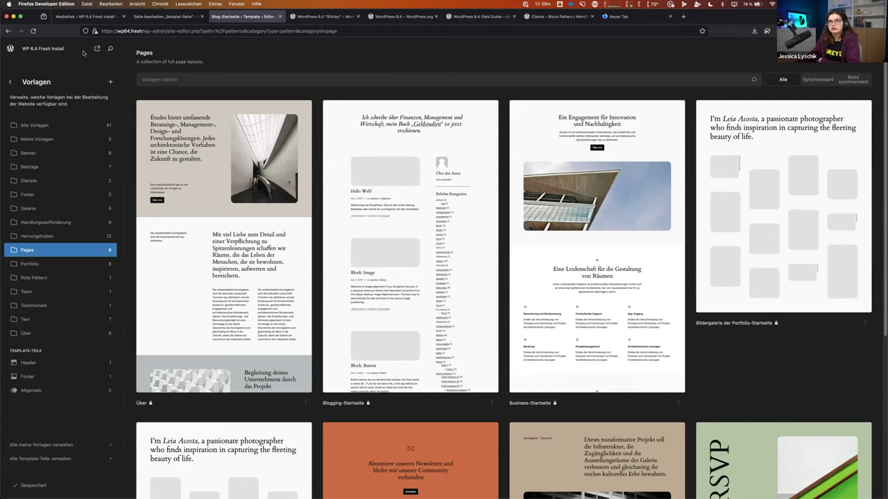
# Step: Open the live Beispiel-Seite from its page editor, go to the site's homepage and look through its upper sections
pyautogui.click(158, 16)
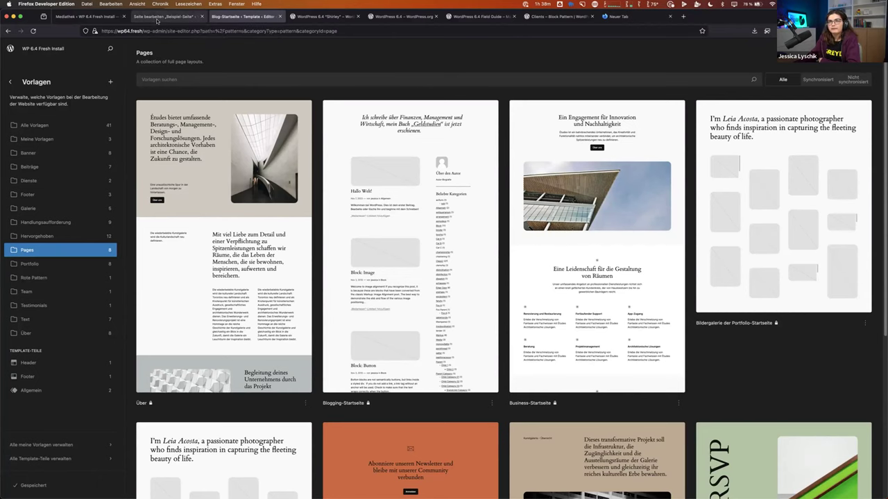
pyautogui.click(790, 48)
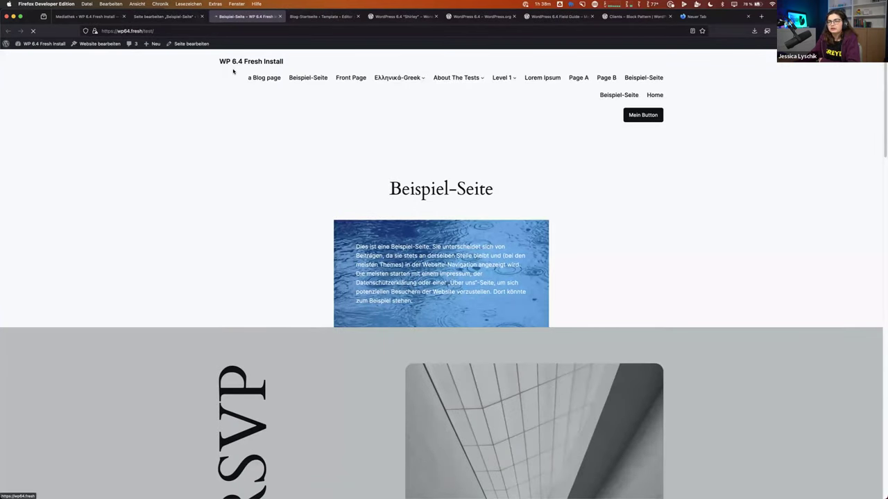
pyautogui.click(233, 71)
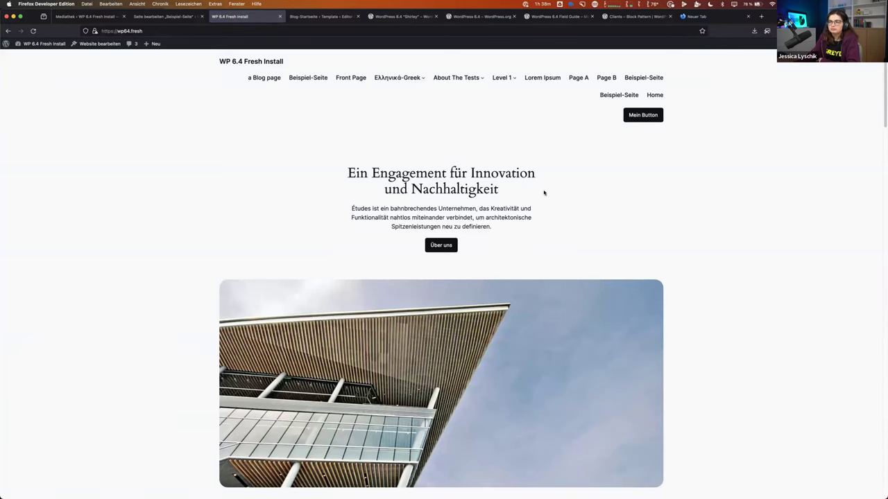
pyautogui.scroll(-3, 197, 204)
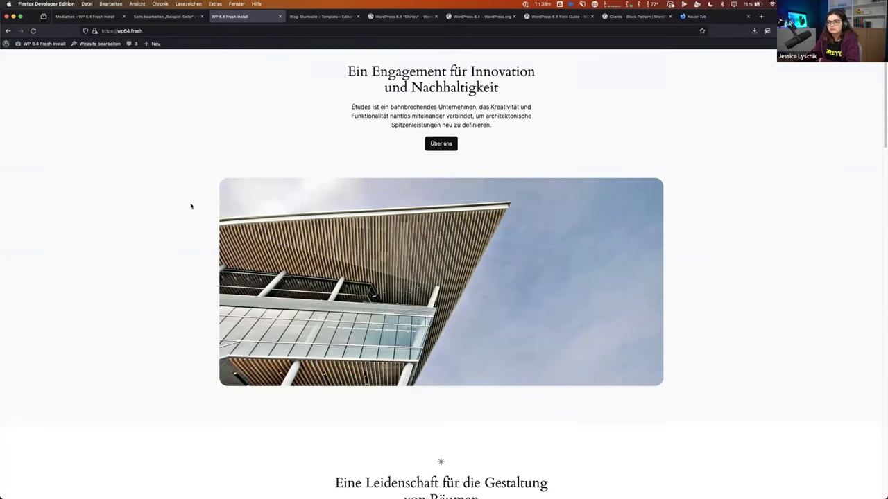
pyautogui.scroll(-4, 190, 207)
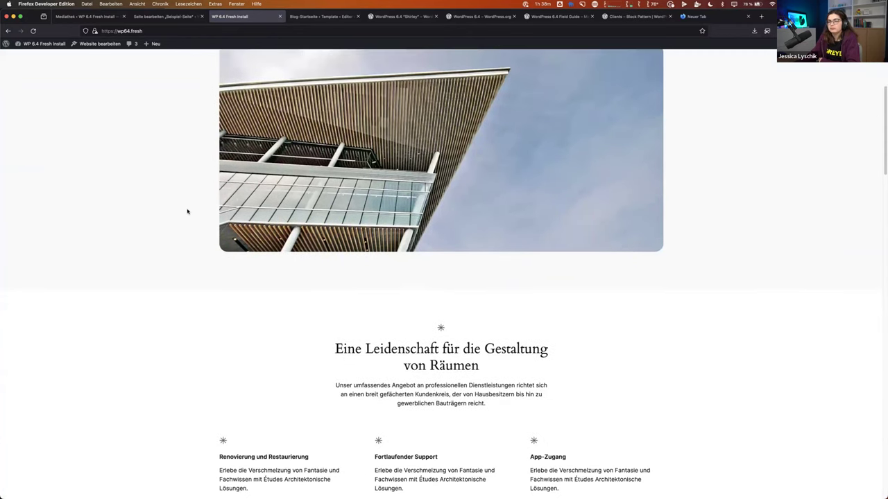
pyautogui.scroll(-7, 186, 213)
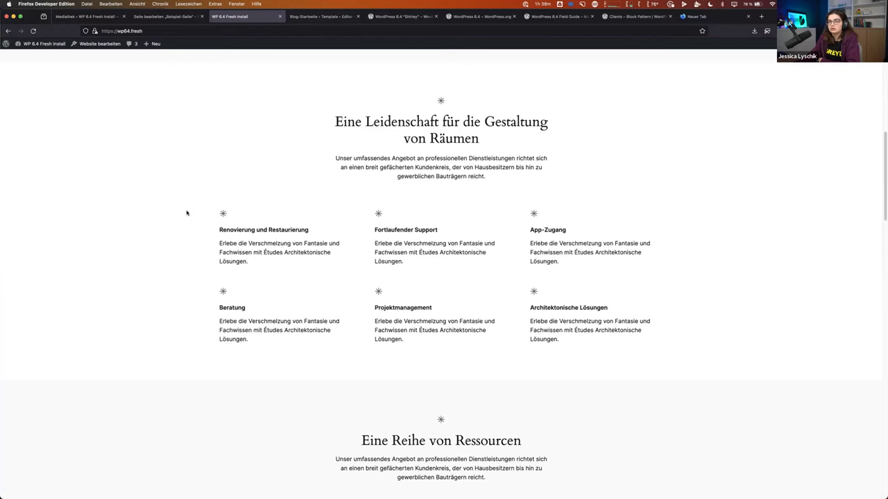
pyautogui.scroll(-4, 186, 214)
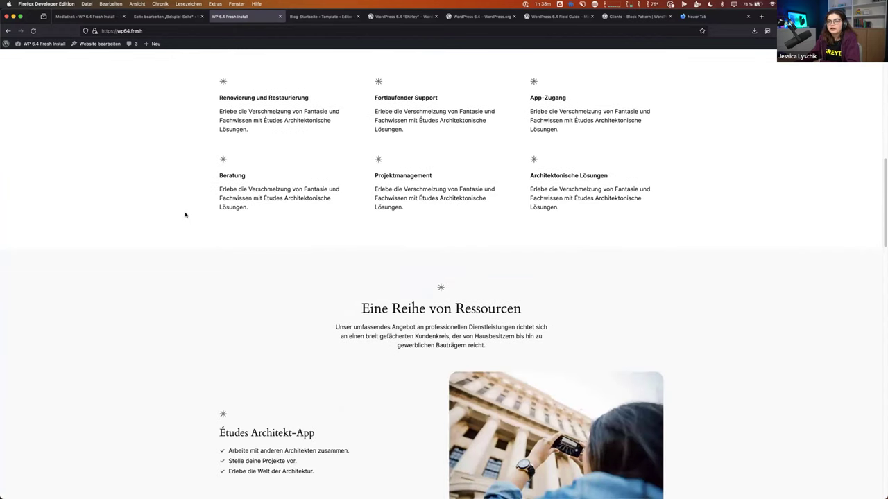
pyautogui.scroll(11, 185, 216)
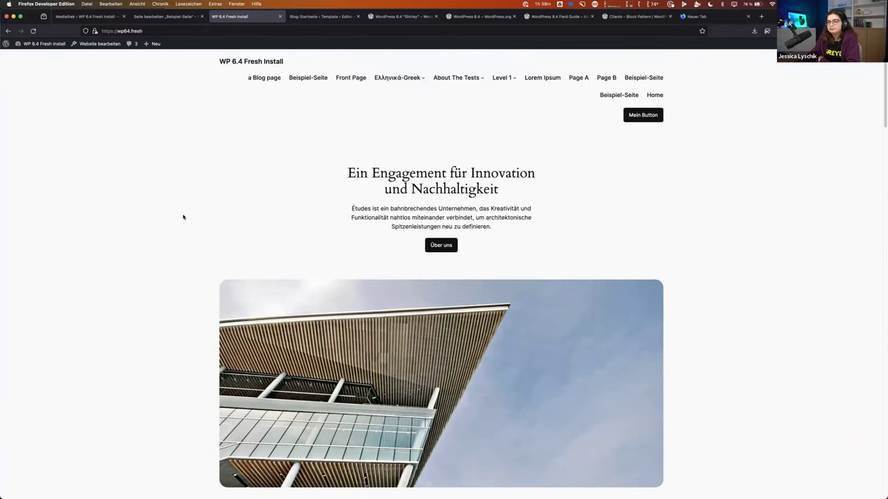
# Step: Look through the whole live homepage from the hero image past the testimonial and post list down to the footer
pyautogui.scroll(-7, 183, 217)
pyautogui.scroll(3, 183, 192)
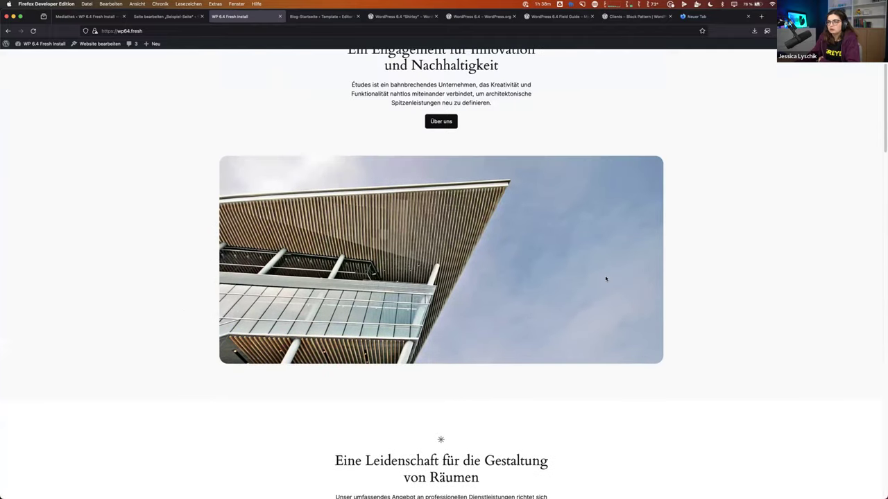
pyautogui.scroll(-6, 260, 308)
pyautogui.scroll(-20, 260, 308)
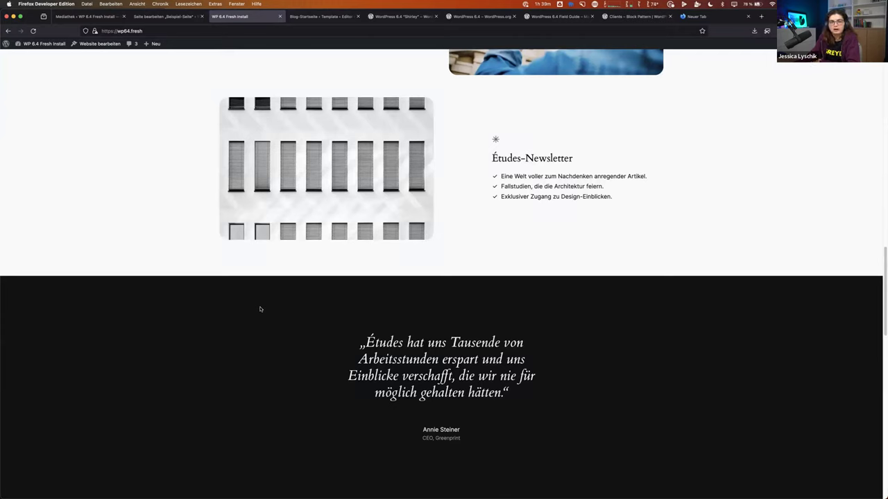
pyautogui.scroll(-1, 260, 309)
pyautogui.scroll(-10, 260, 309)
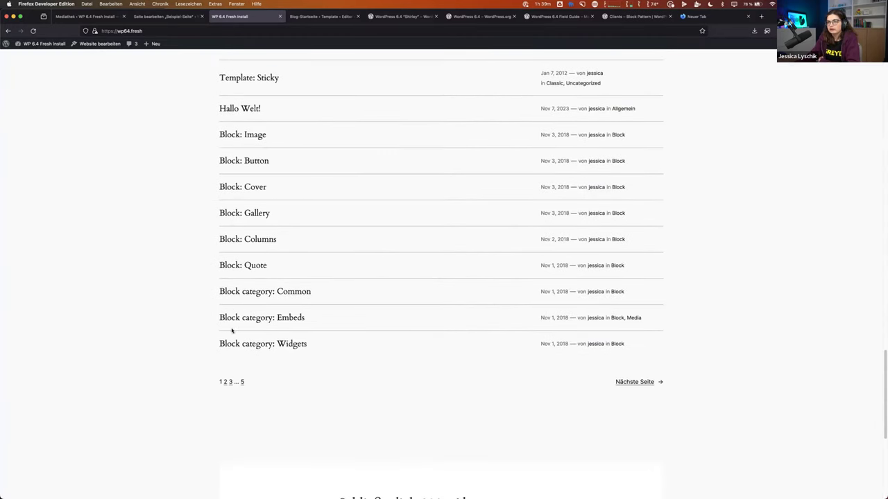
pyautogui.scroll(5, 237, 323)
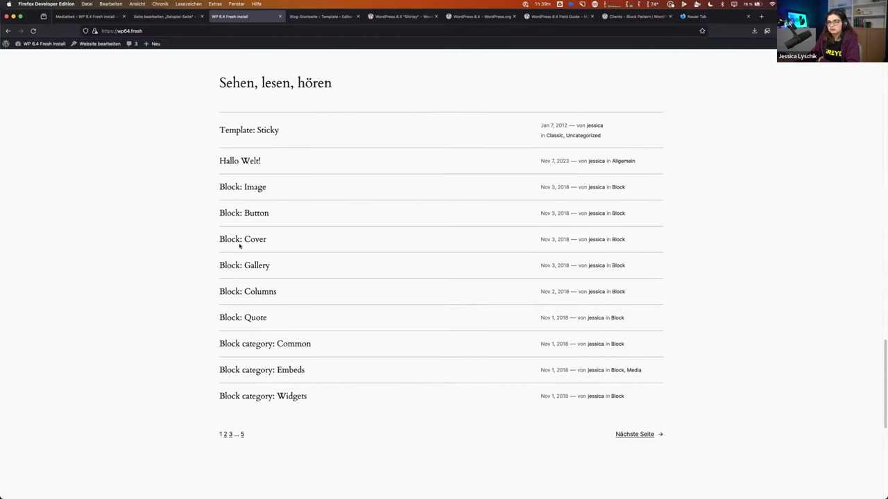
pyautogui.scroll(-5, 199, 306)
pyautogui.scroll(-4, 199, 306)
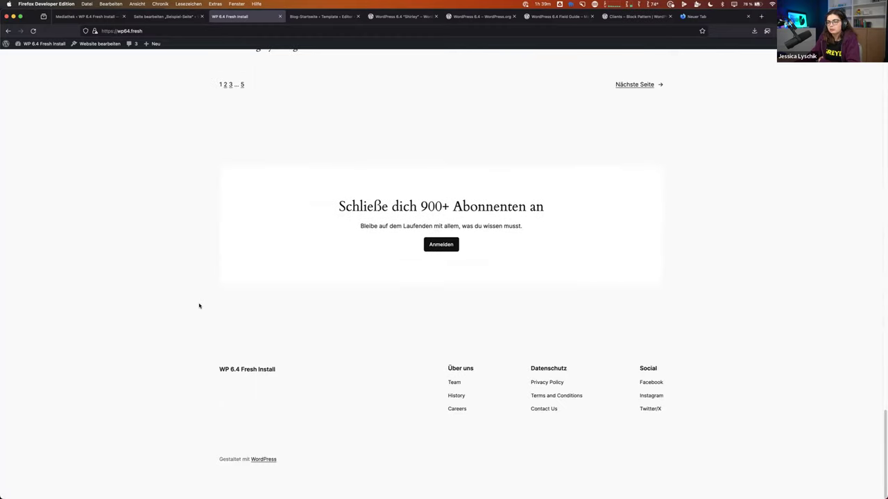
pyautogui.scroll(20, 199, 306)
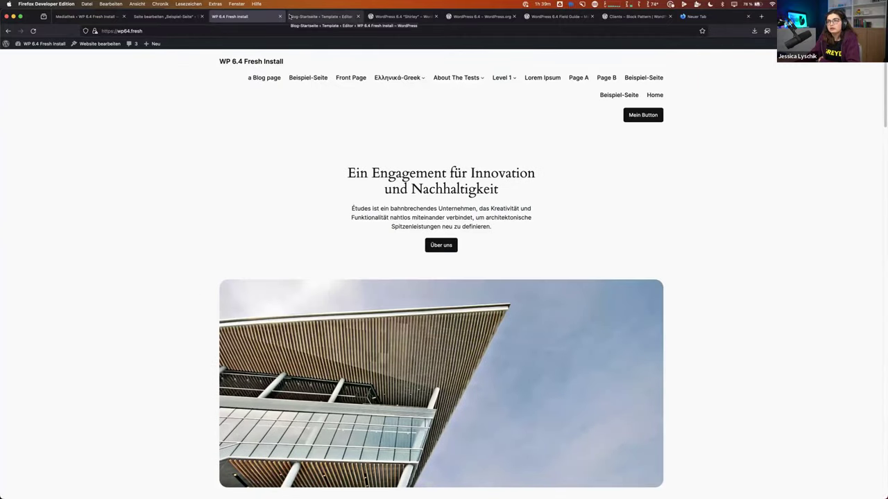
# Step: Return to the site editor's patterns library and look through the Portfolio category
pyautogui.click(305, 16)
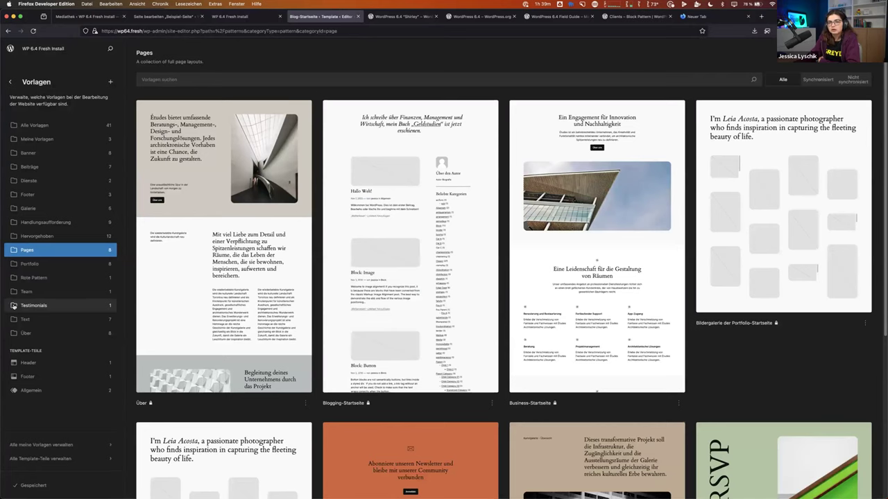
pyautogui.click(36, 264)
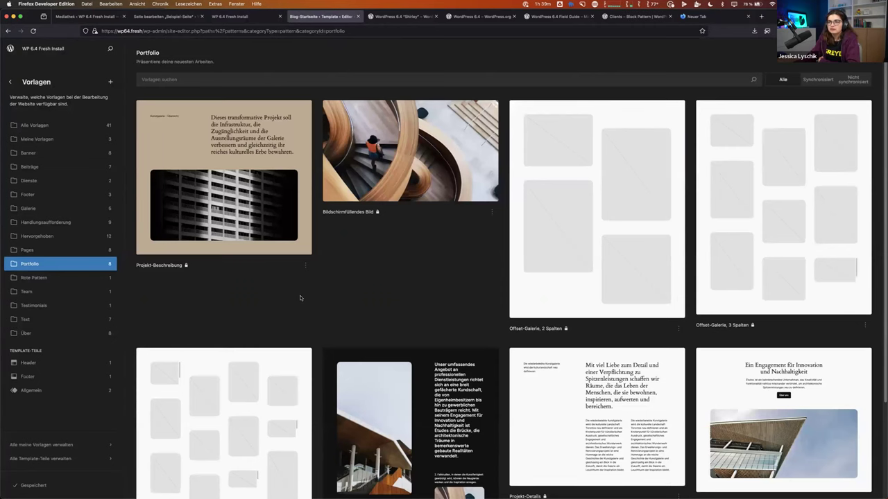
pyautogui.scroll(-3, 326, 297)
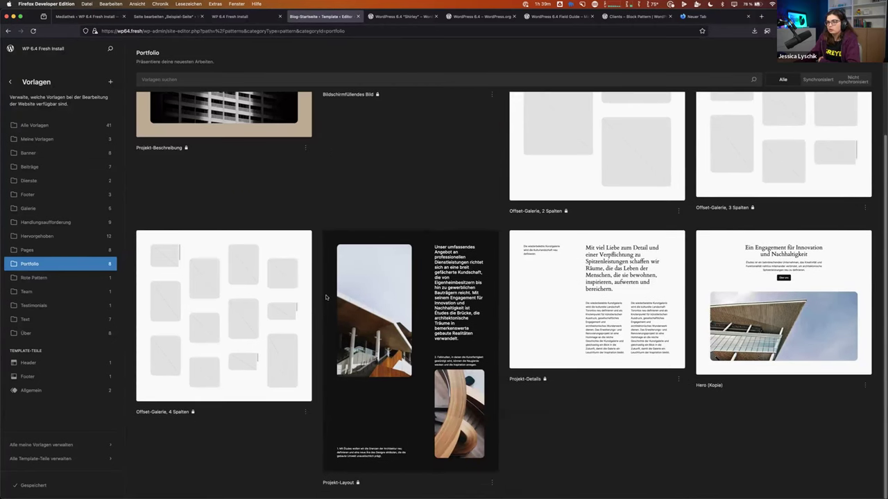
pyautogui.scroll(3, 325, 296)
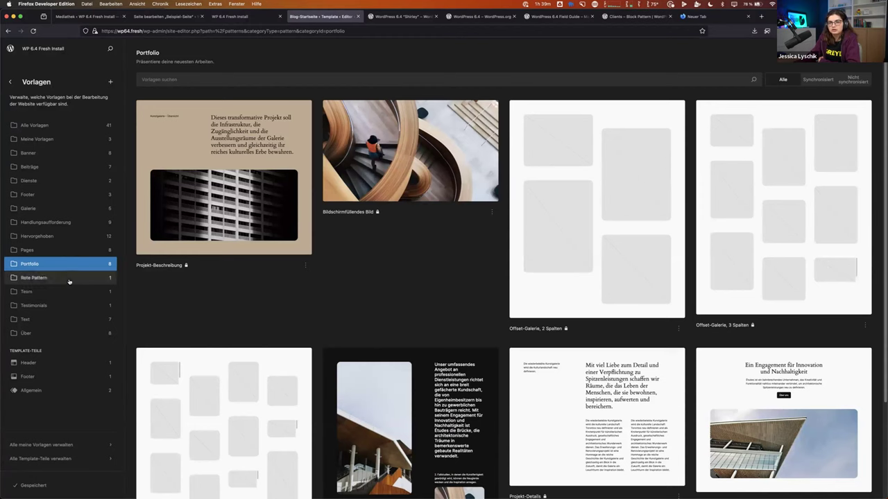
# Step: Show the Pages pattern category again and look over its full-page layouts
pyautogui.click(67, 250)
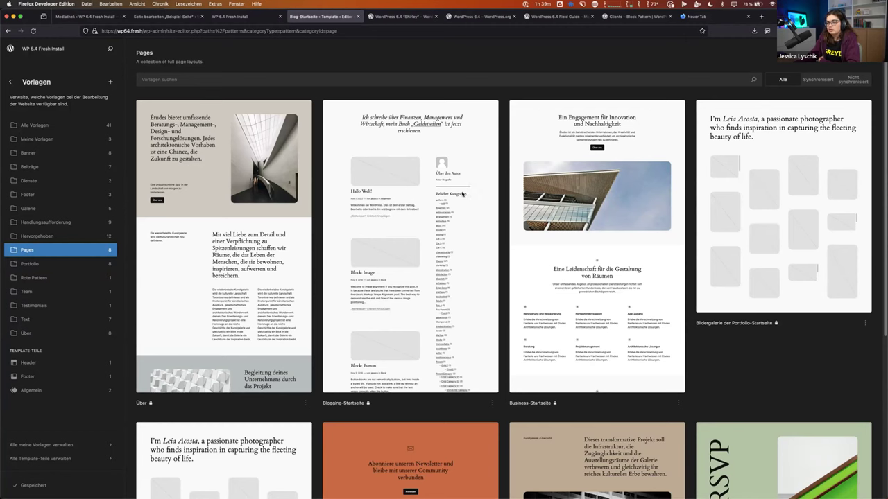
pyautogui.scroll(-5, 462, 194)
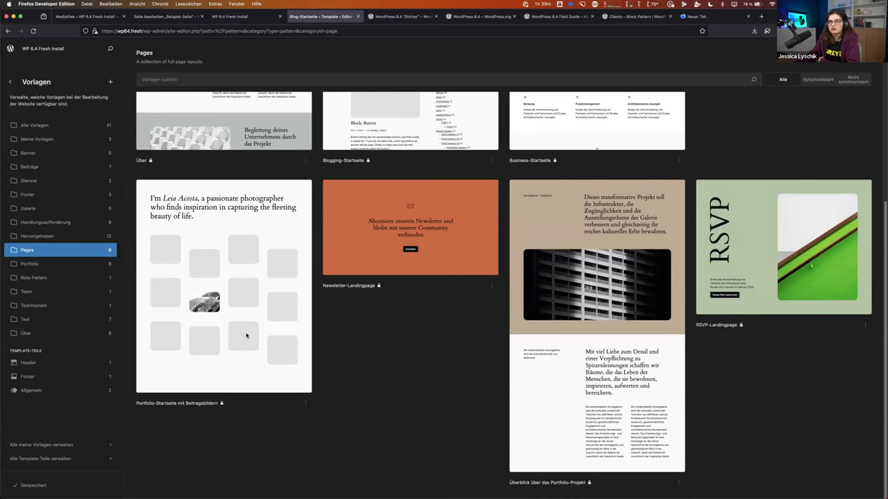
pyautogui.scroll(5, 246, 336)
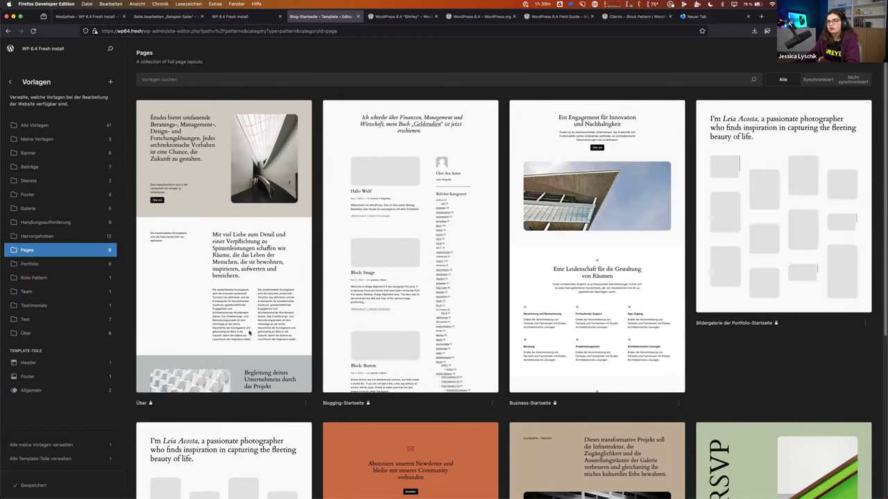
# Step: Open the live homepage's Blog-Startseite template in the site editor, check its available actions and open it for editing
pyautogui.click(167, 16)
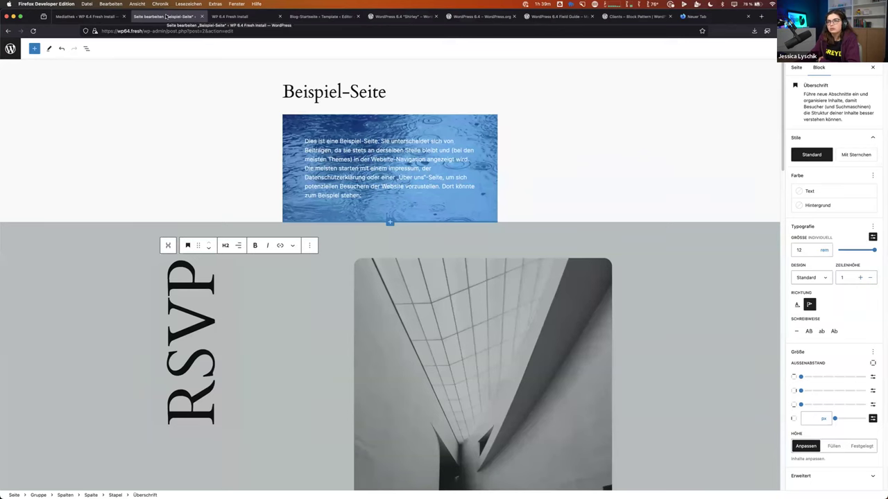
pyautogui.click(240, 19)
pyautogui.click(92, 20)
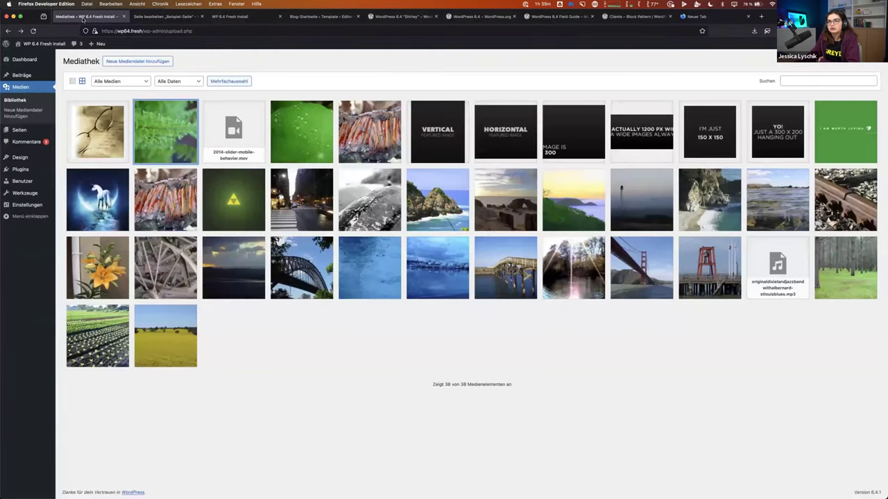
pyautogui.click(208, 18)
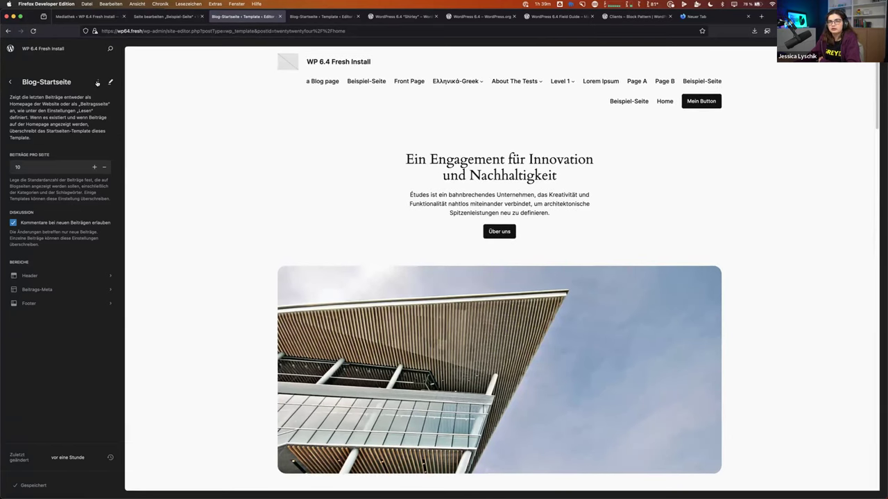
pyautogui.click(97, 83)
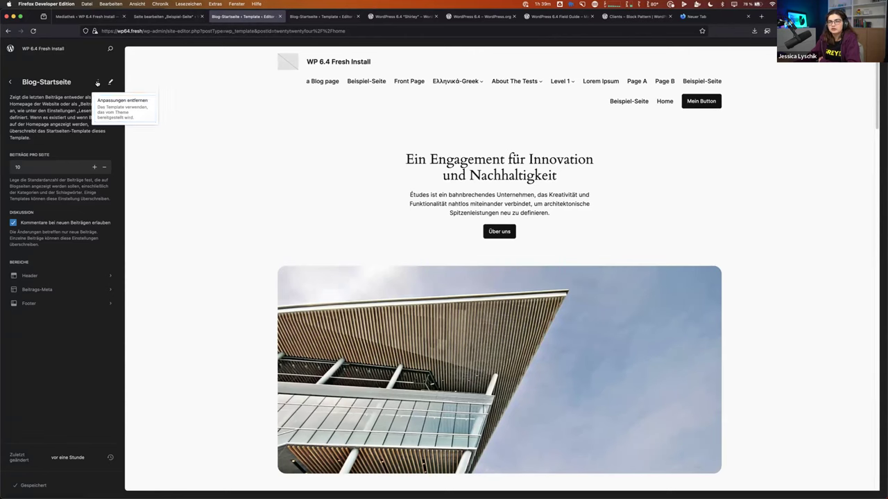
pyautogui.click(97, 83)
pyautogui.click(153, 131)
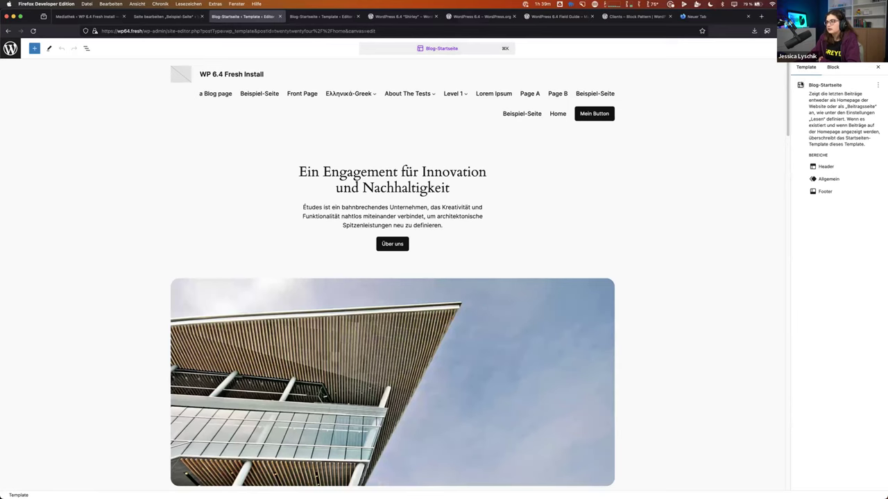
# Step: Replace the Blog-Startseite template with the "Portfolio-Startseiten-Template mit Beitragsbildern" and review the new layout
pyautogui.click(878, 86)
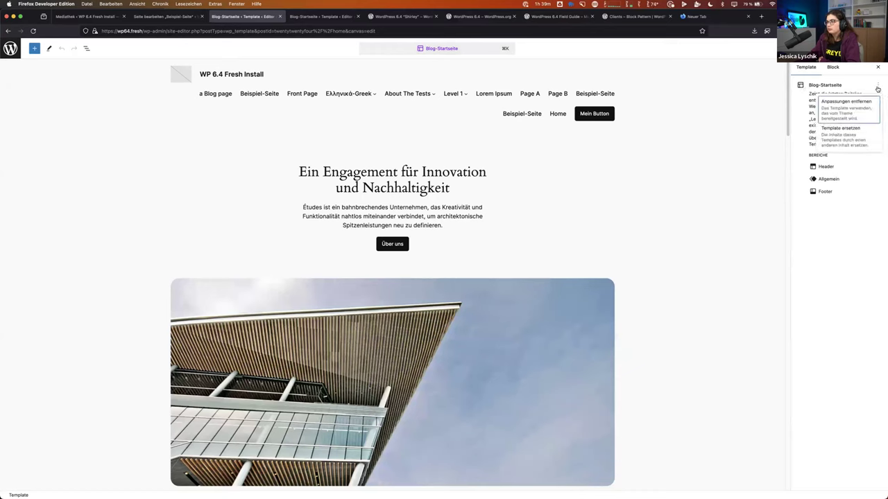
pyautogui.click(857, 140)
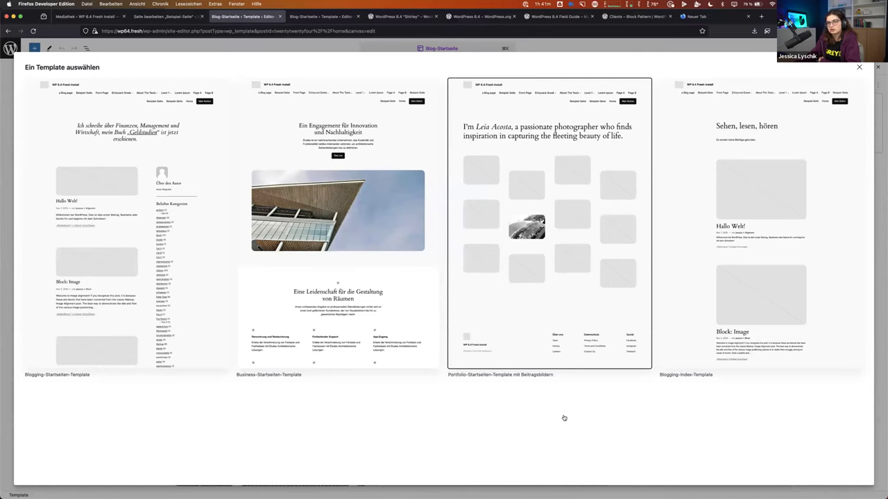
pyautogui.scroll(-5, 620, 277)
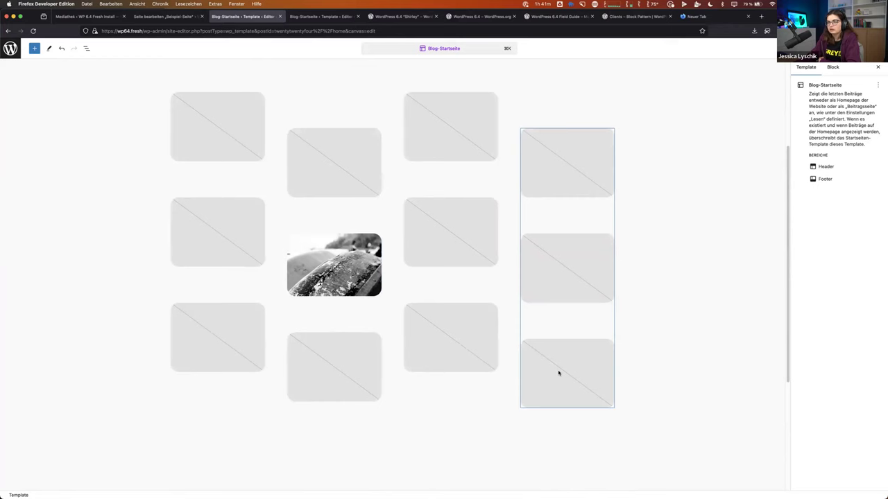
pyautogui.scroll(4, 559, 370)
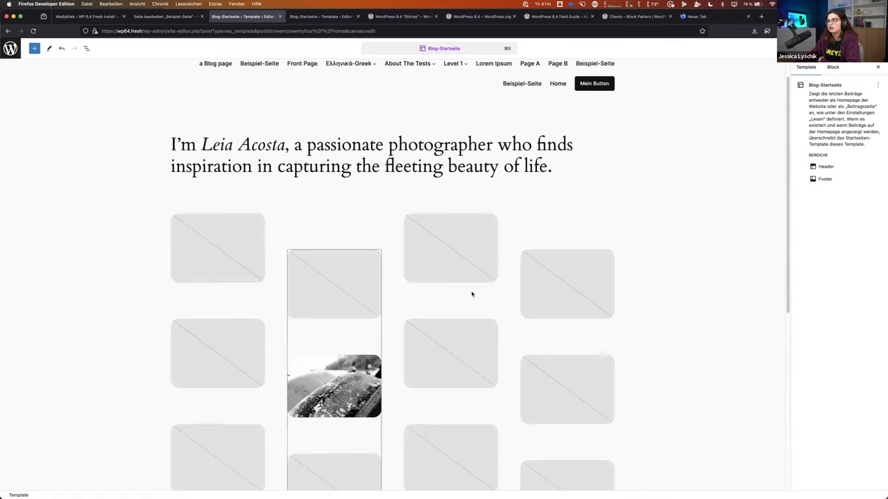
# Step: Save the Blog-Startseite template and view the live homepage down to the footer
pyautogui.press('super+s')
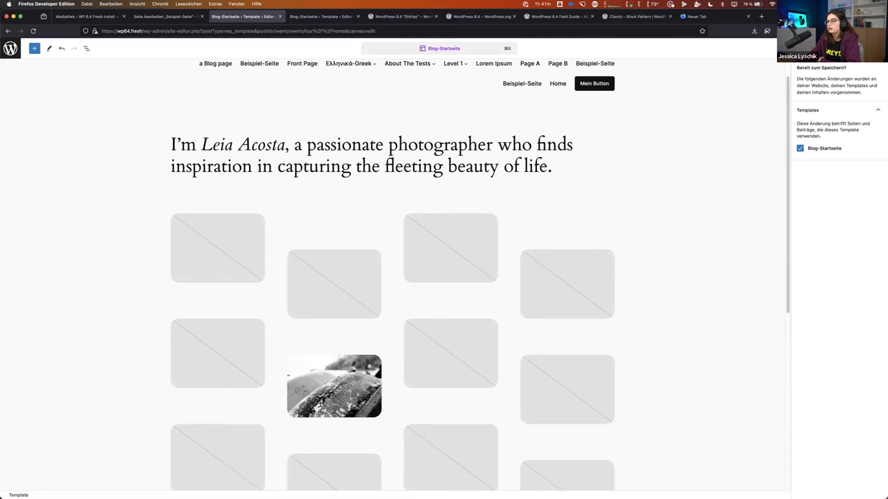
pyautogui.click(304, 16)
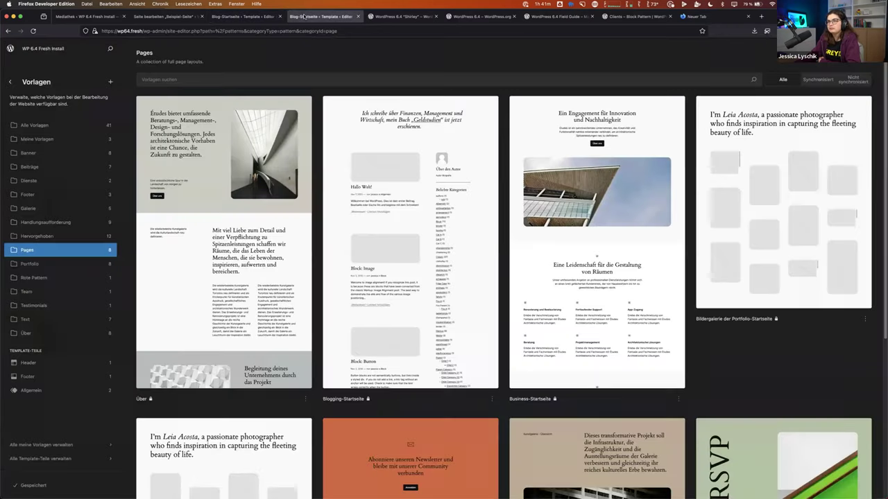
pyautogui.click(242, 16)
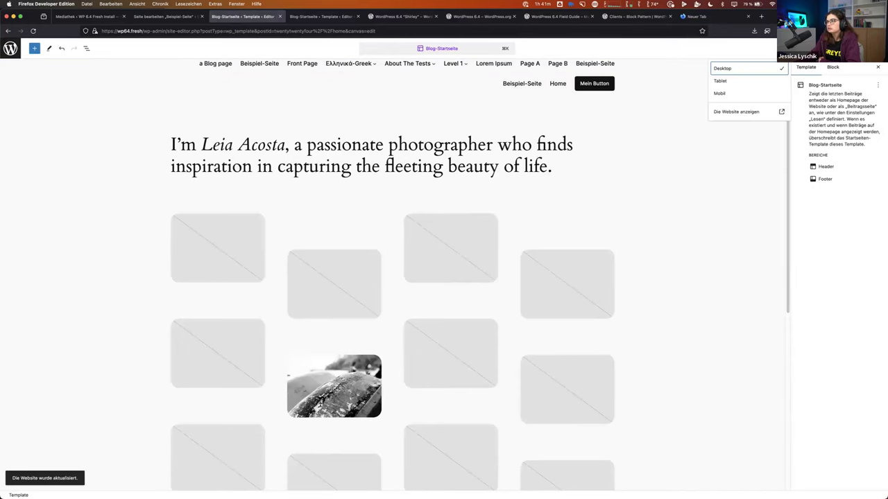
pyautogui.click(758, 111)
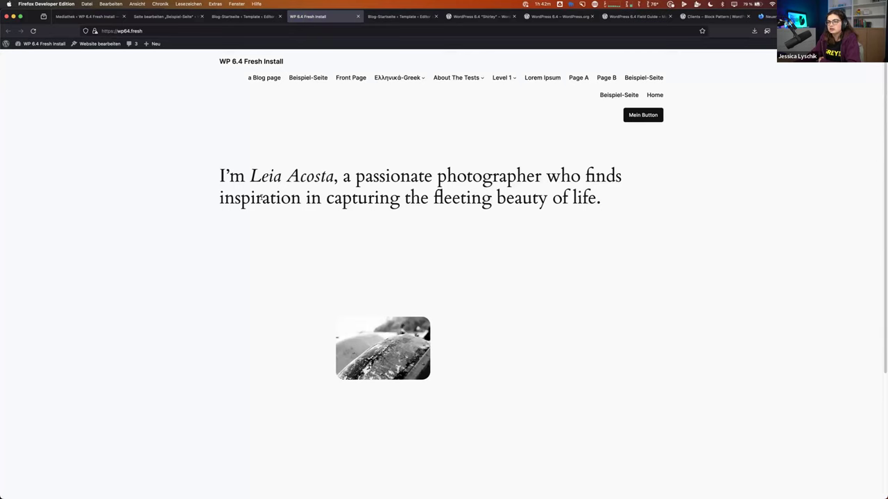
pyautogui.scroll(-3, 261, 196)
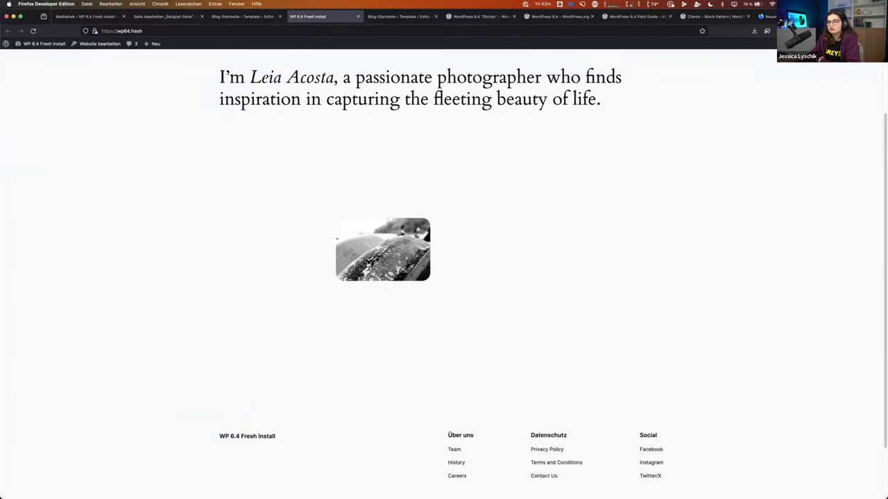
# Step: Replace the Blog-Startseite template with the "Blogging-Startseiten-Template" and save it
pyautogui.scroll(3, 389, 243)
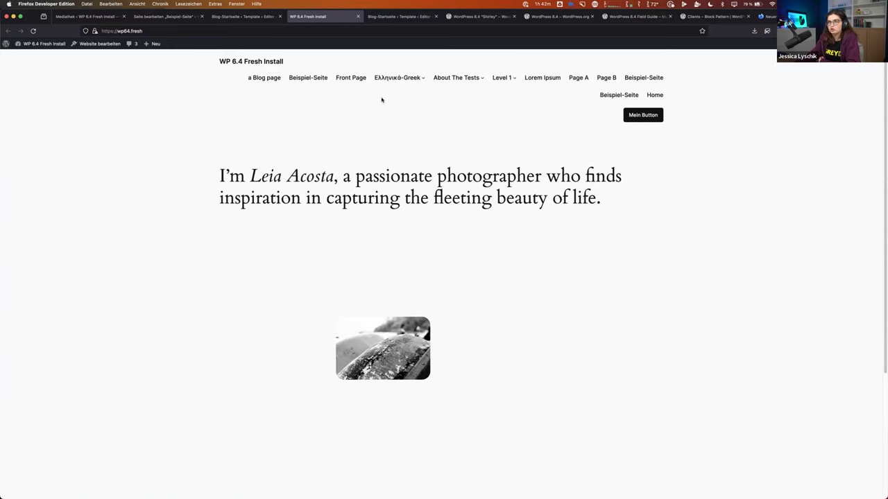
pyautogui.click(251, 18)
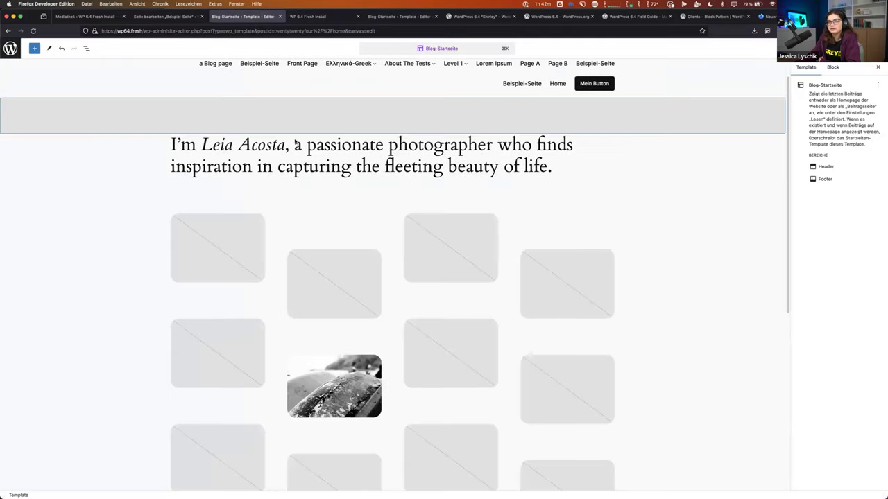
pyautogui.click(878, 86)
pyautogui.click(850, 129)
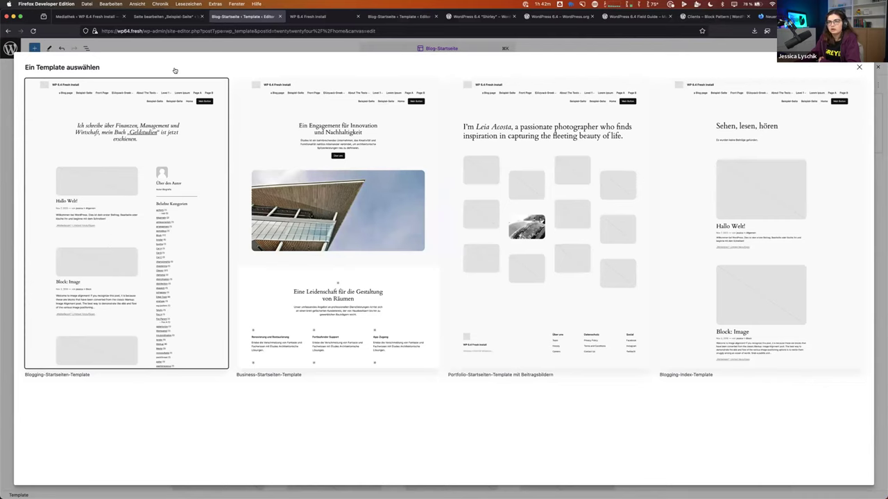
pyautogui.press('Escape')
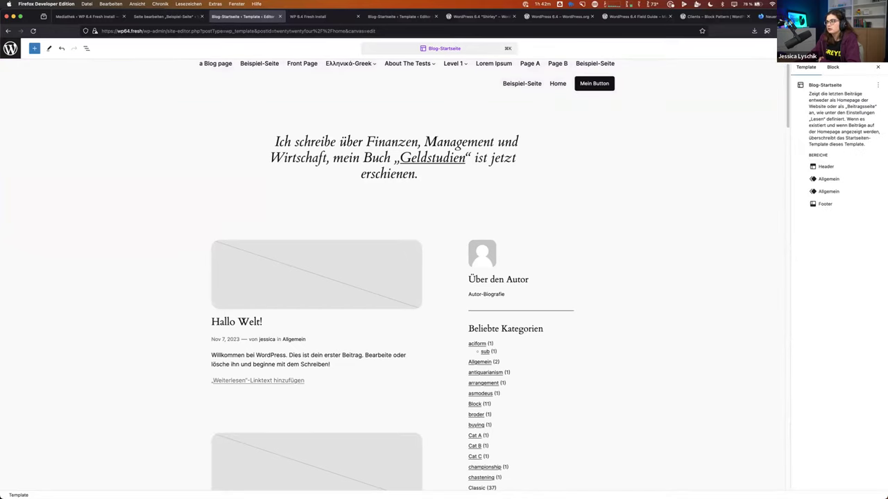
# Step: Reload the live homepage and look over its blogging layout, including the post list and the author, category and search sidebar
pyautogui.click(325, 16)
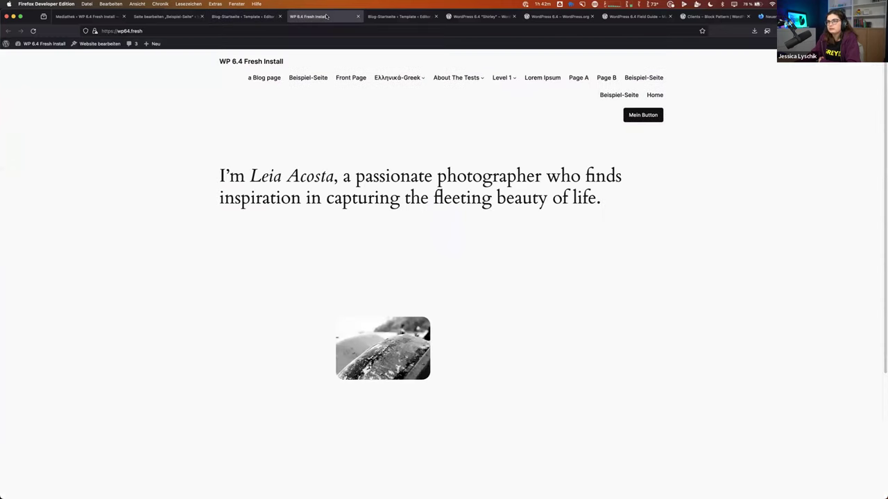
pyautogui.click(34, 32)
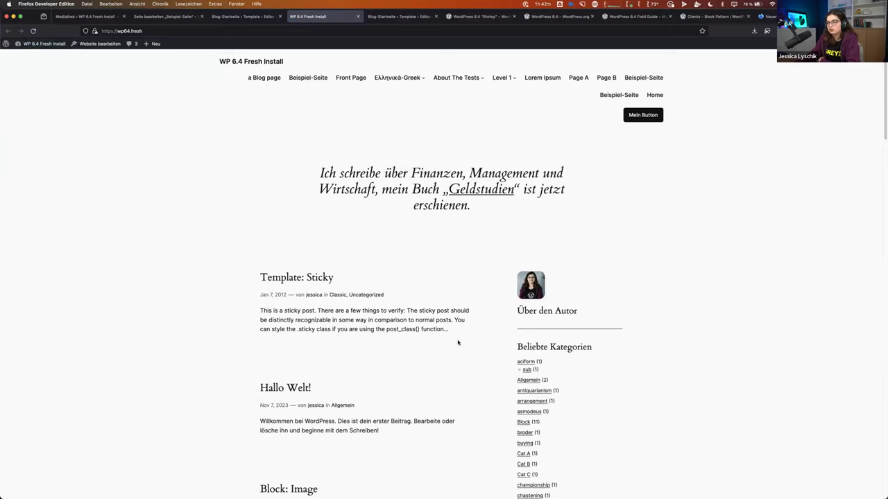
pyautogui.scroll(-10, 458, 342)
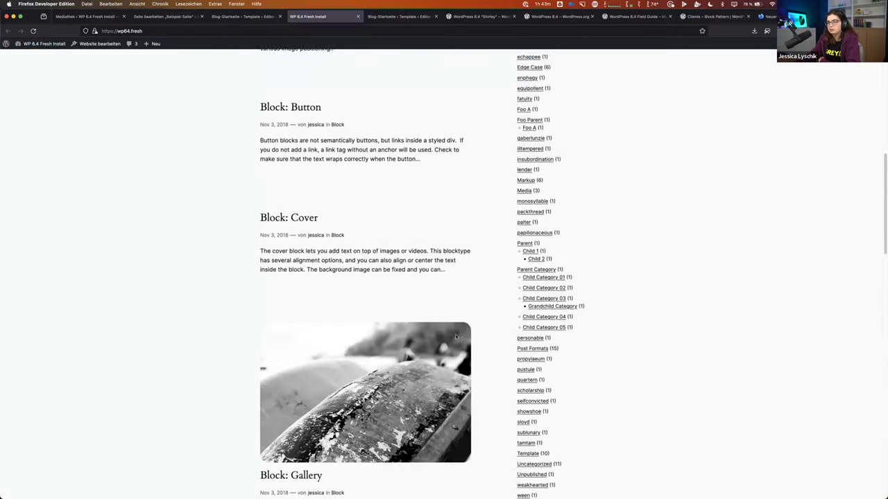
pyautogui.scroll(-7, 456, 337)
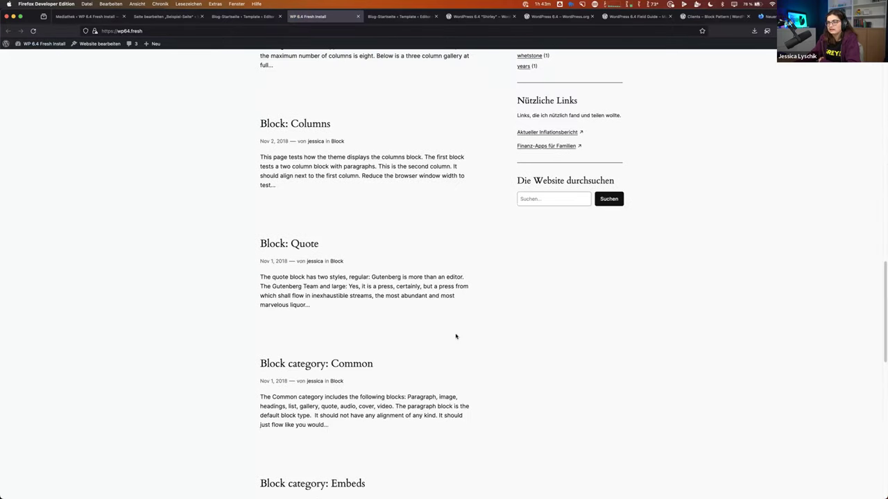
pyautogui.scroll(-5, 456, 337)
pyautogui.scroll(12, 455, 337)
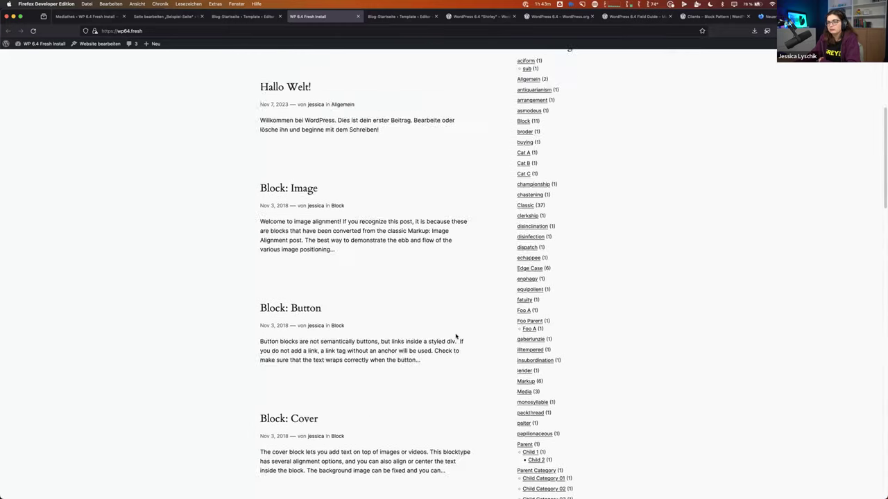
pyautogui.scroll(5, 455, 338)
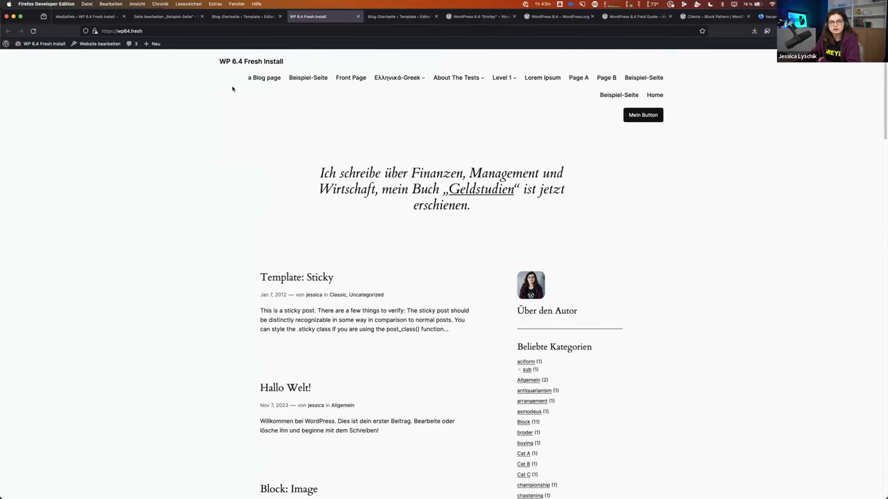
# Step: Show the replacement layouts offered for the Blog-Startseite template again and close the selection without choosing one
pyautogui.click(249, 16)
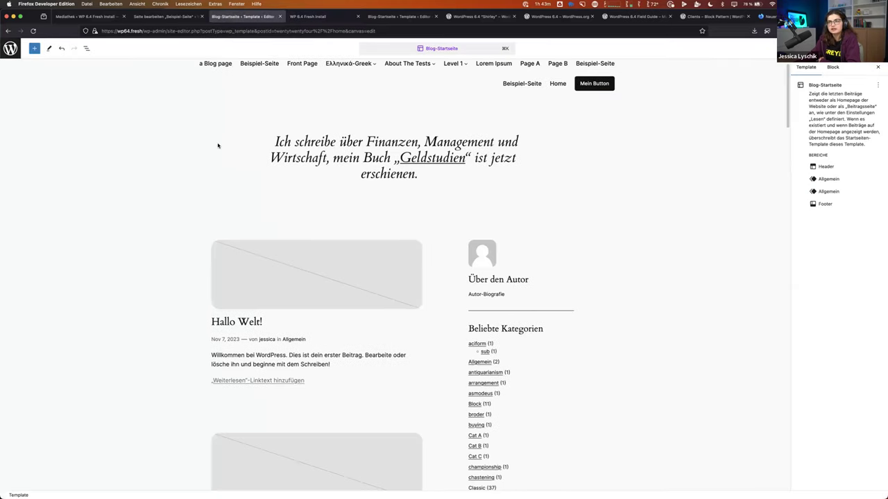
pyautogui.click(878, 85)
pyautogui.click(848, 136)
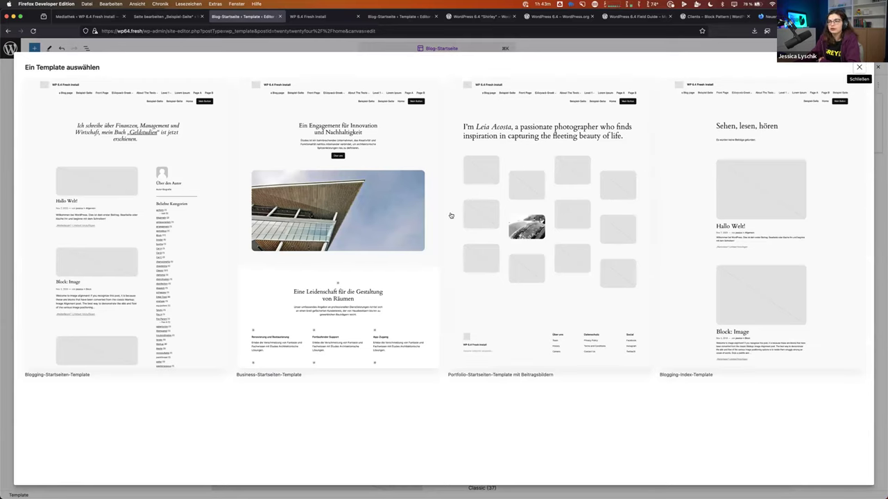
pyautogui.press('Escape')
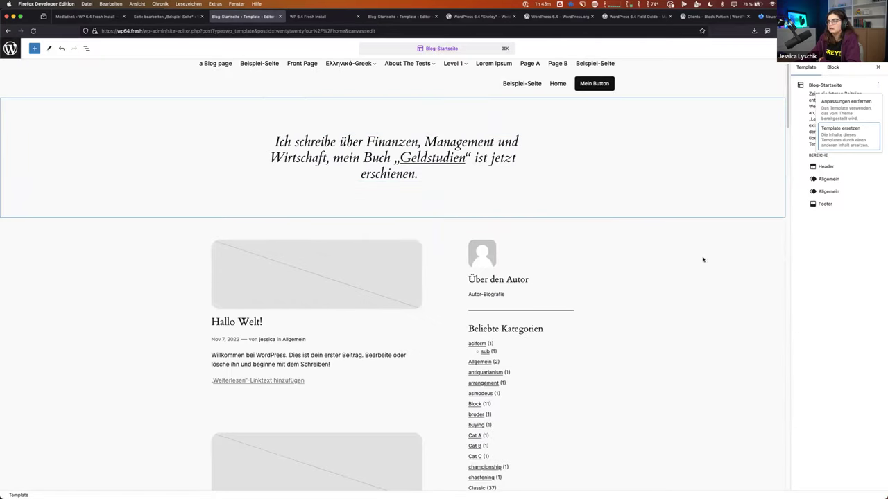
pyautogui.click(819, 279)
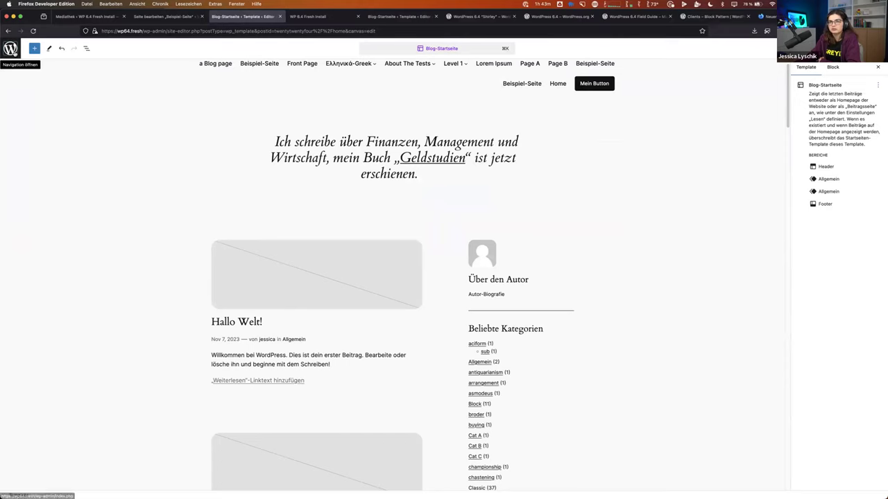
# Step: Try to open the Alle Archive template for editing from the template list and check which replacement layouts are offered
pyautogui.click(11, 48)
pyautogui.click(8, 83)
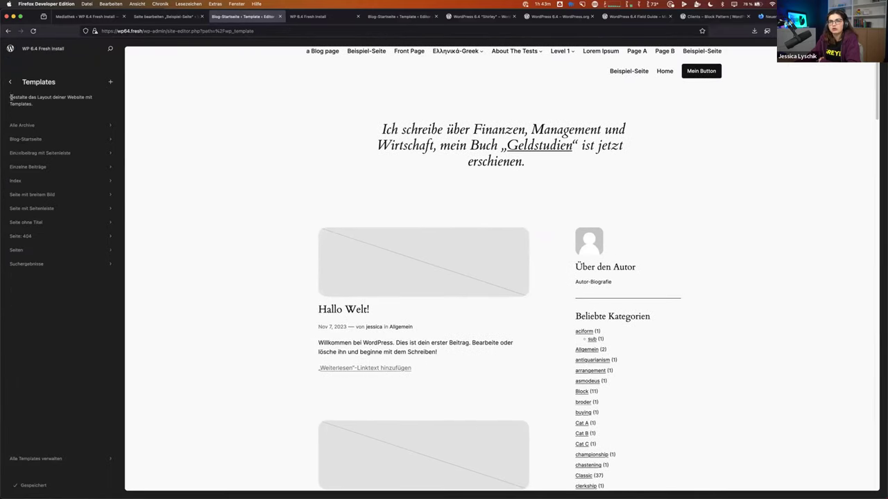
pyautogui.click(28, 126)
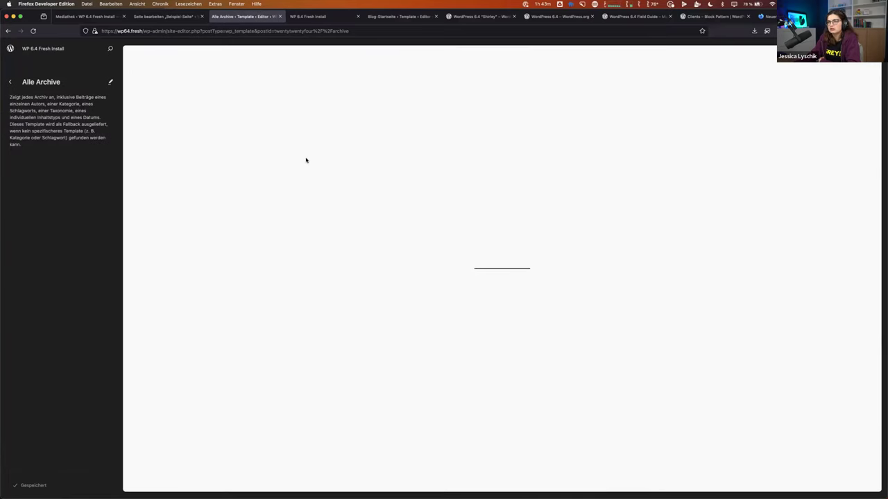
pyautogui.click(359, 189)
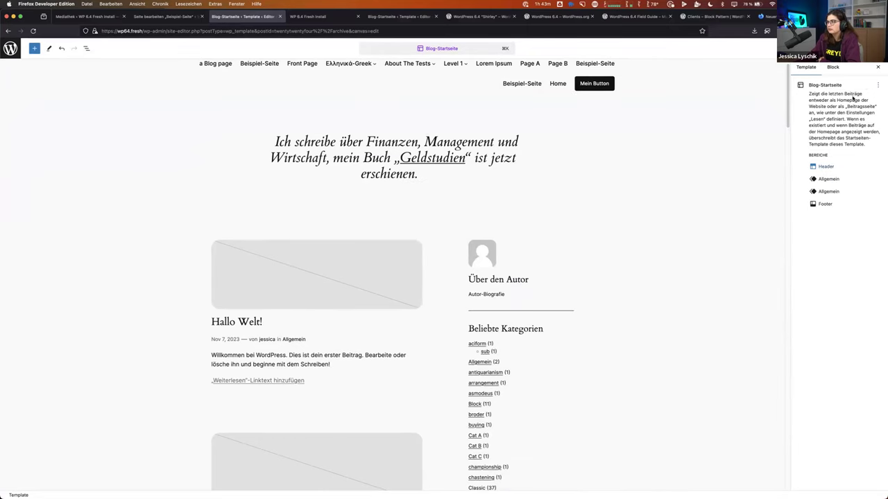
pyautogui.click(878, 85)
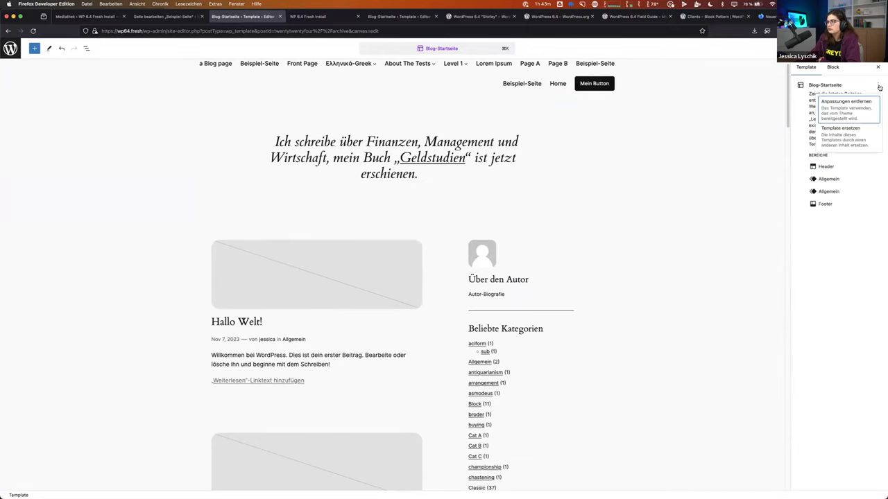
pyautogui.click(866, 129)
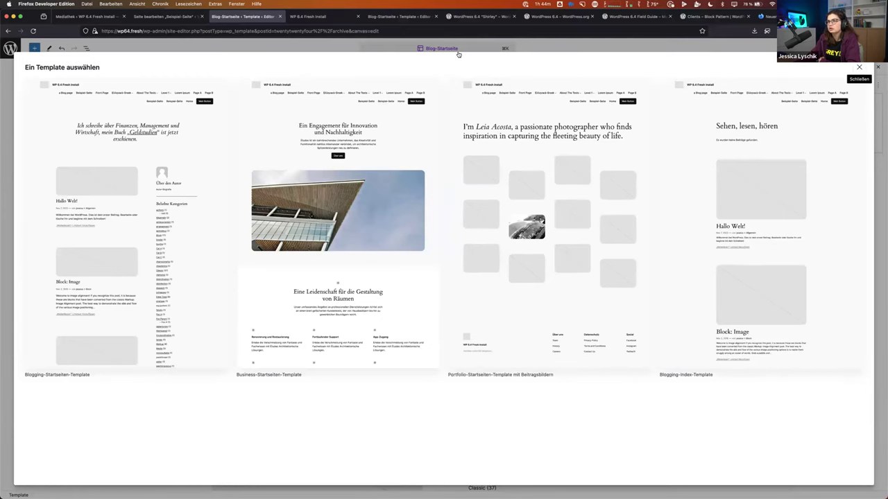
pyautogui.click(859, 67)
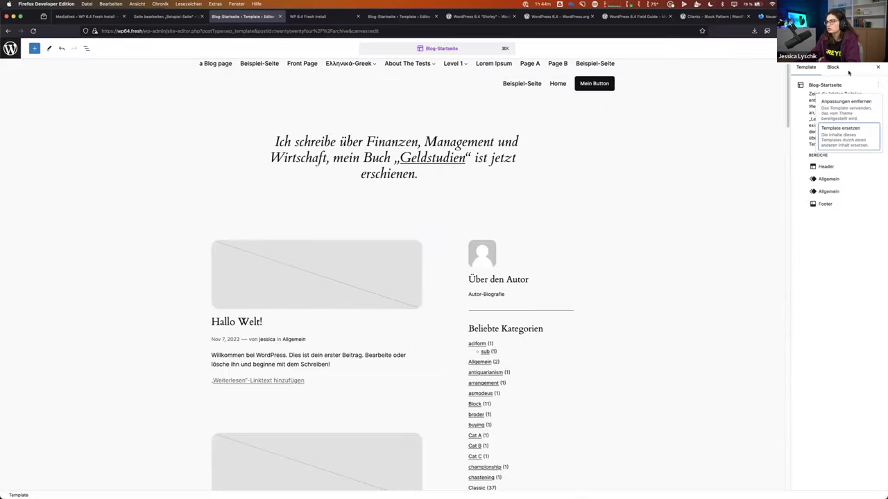
# Step: Go back to the Alle Archive template's details and try again to open it for editing
pyautogui.click(11, 49)
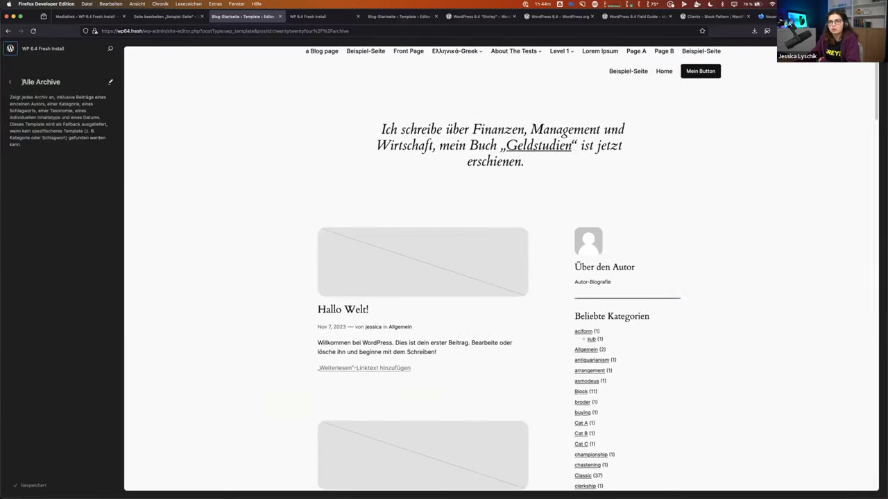
pyautogui.click(109, 82)
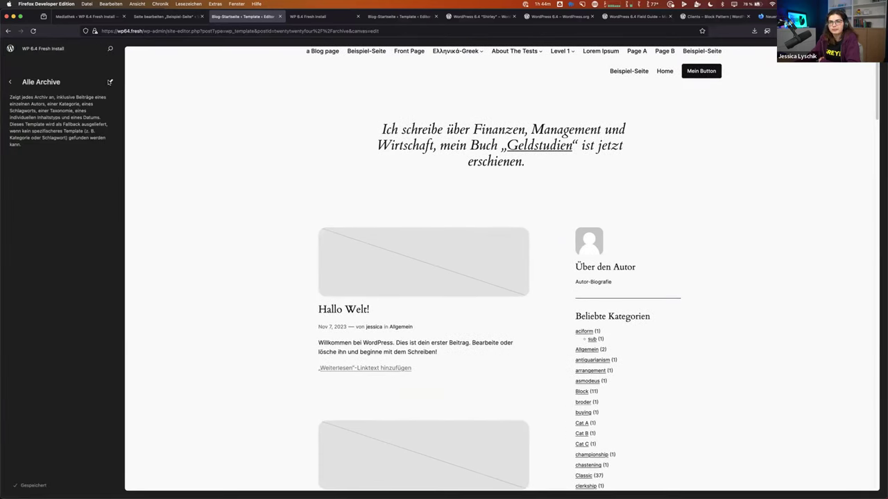
pyautogui.click(8, 50)
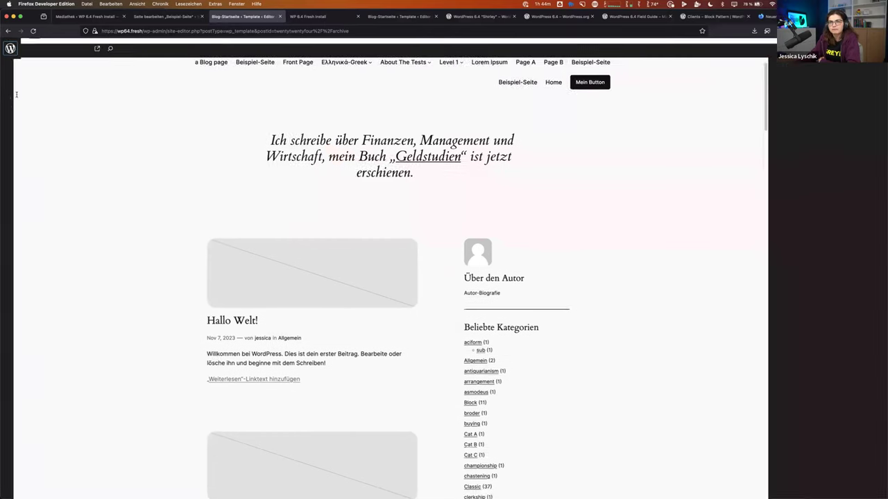
pyautogui.click(110, 82)
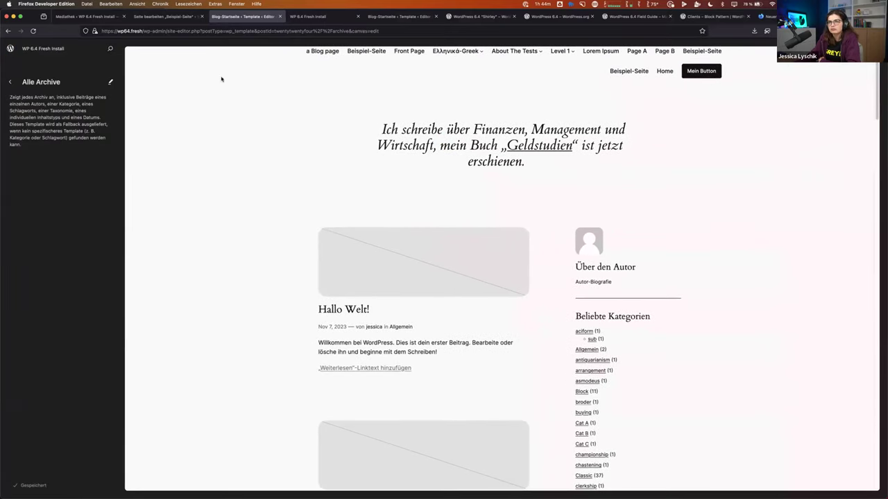
# Step: Search the command palette for "archiv" and try to open the Alle Archive template from there
pyautogui.click(409, 51)
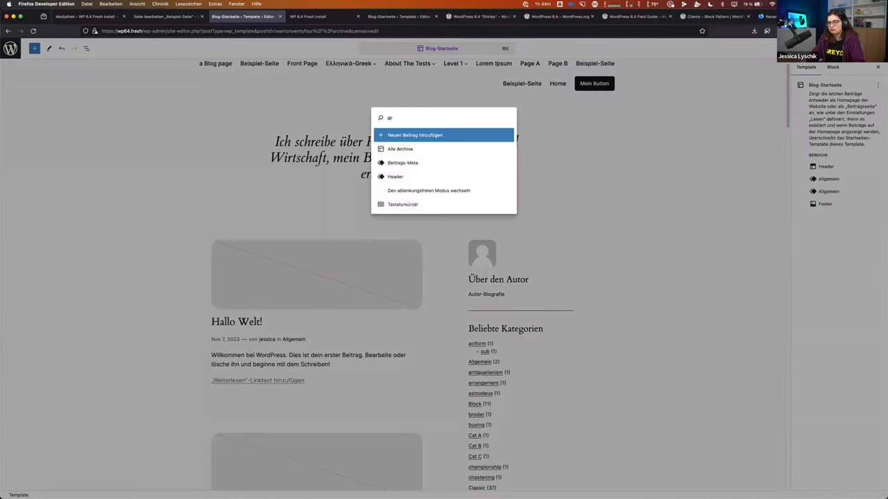
pyautogui.write('archiv')
pyautogui.click(419, 136)
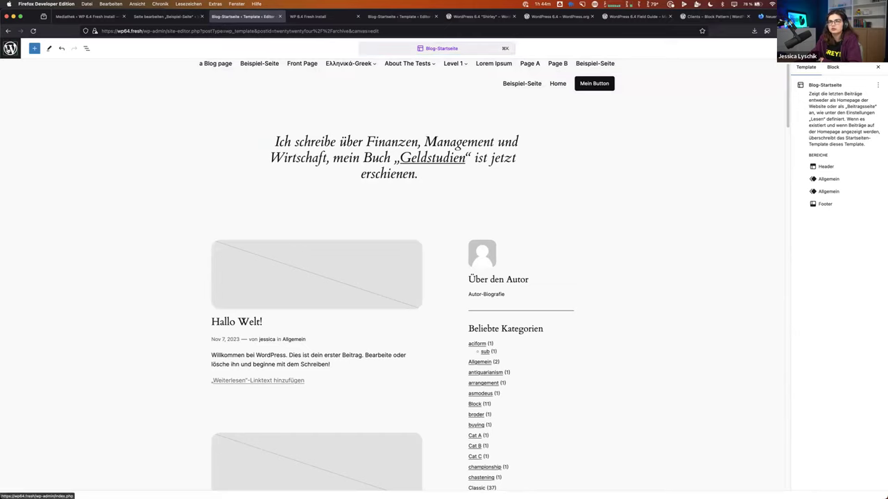
# Step: View the Seite mit breitem Bild, Seite mit Seitenleiste, Seite ohne Titel and Seiten templates one after another from the template list
pyautogui.click(10, 49)
pyautogui.click(11, 82)
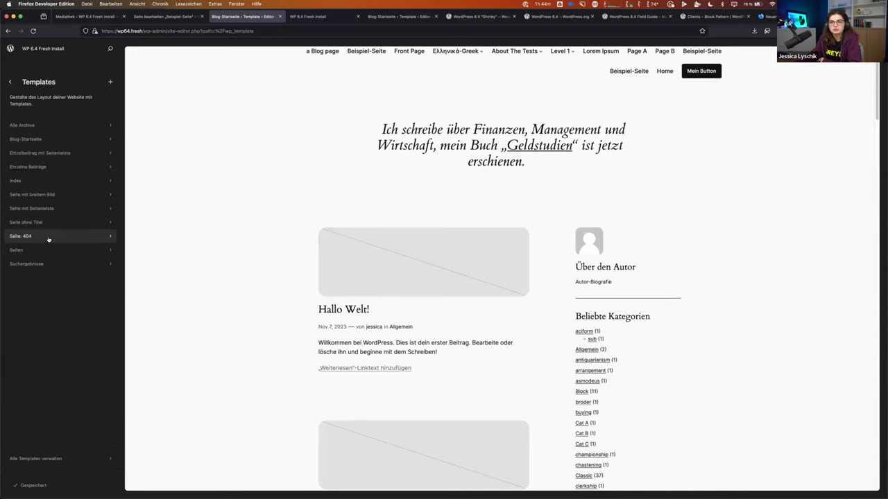
pyautogui.click(49, 196)
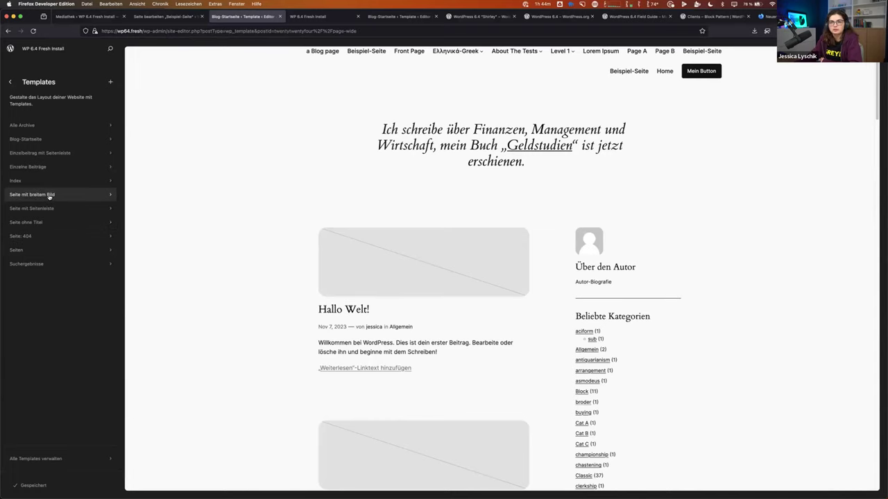
pyautogui.click(12, 84)
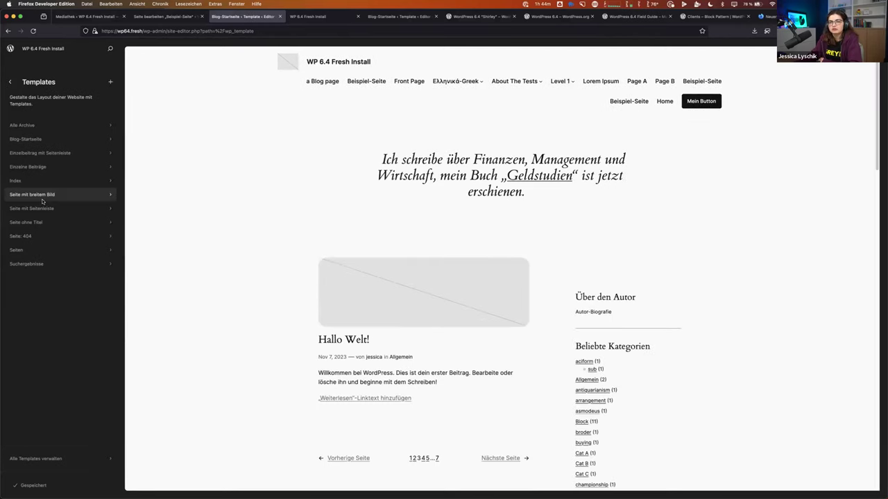
pyautogui.click(41, 210)
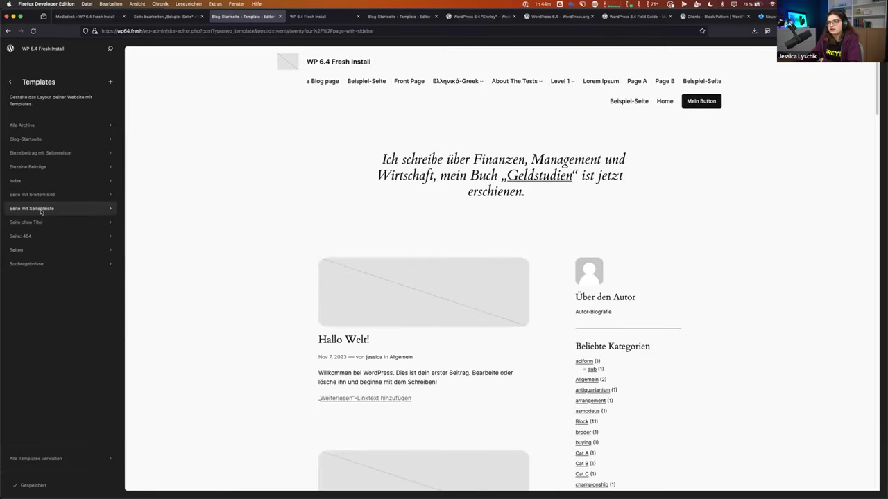
pyautogui.click(10, 82)
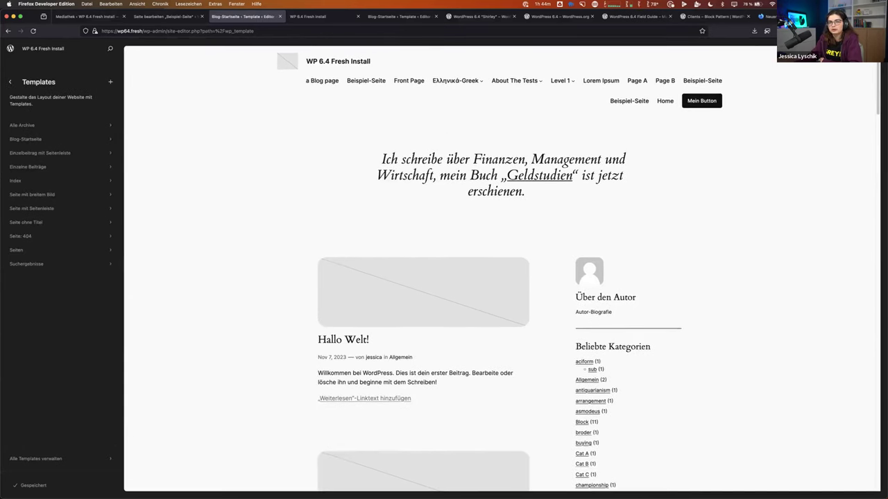
pyautogui.click(35, 222)
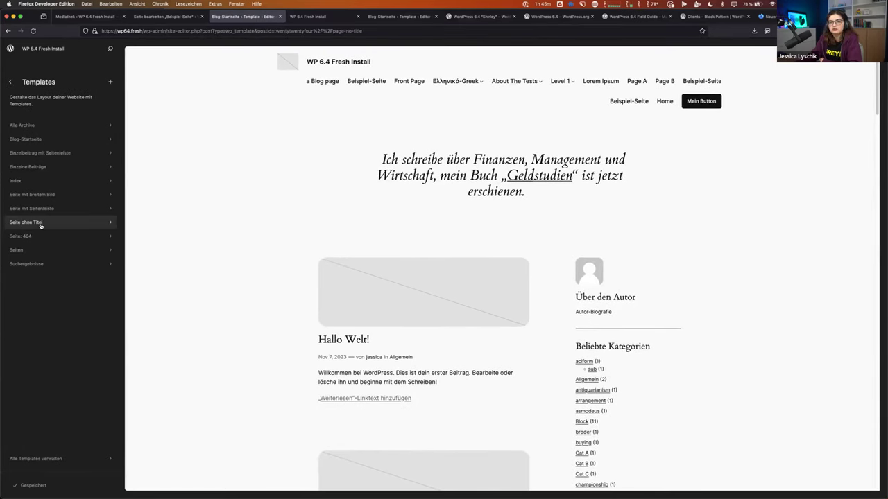
pyautogui.click(11, 82)
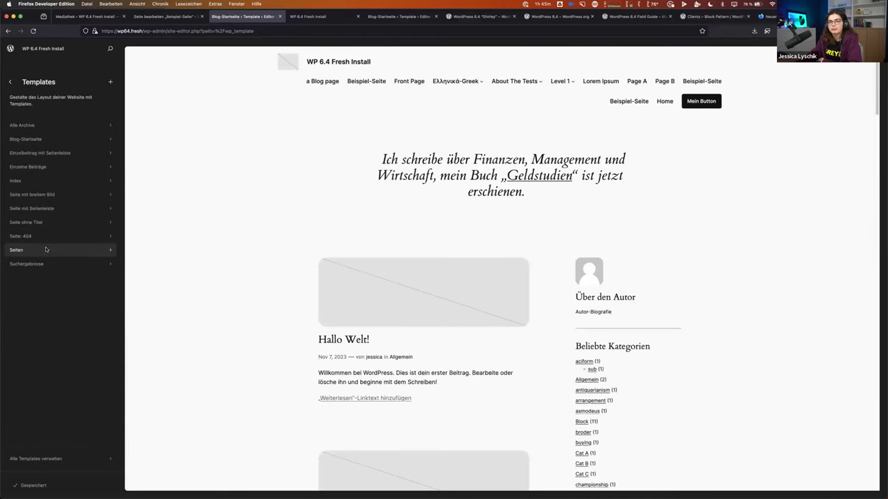
pyautogui.click(45, 251)
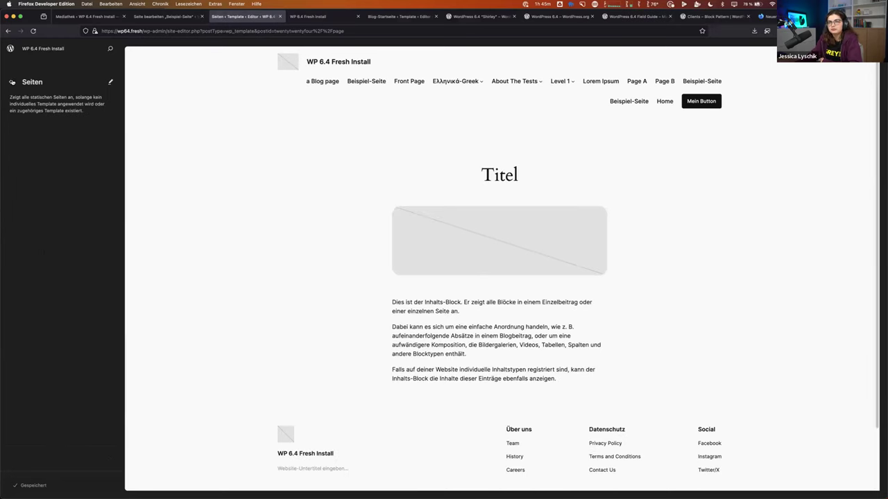
pyautogui.click(10, 81)
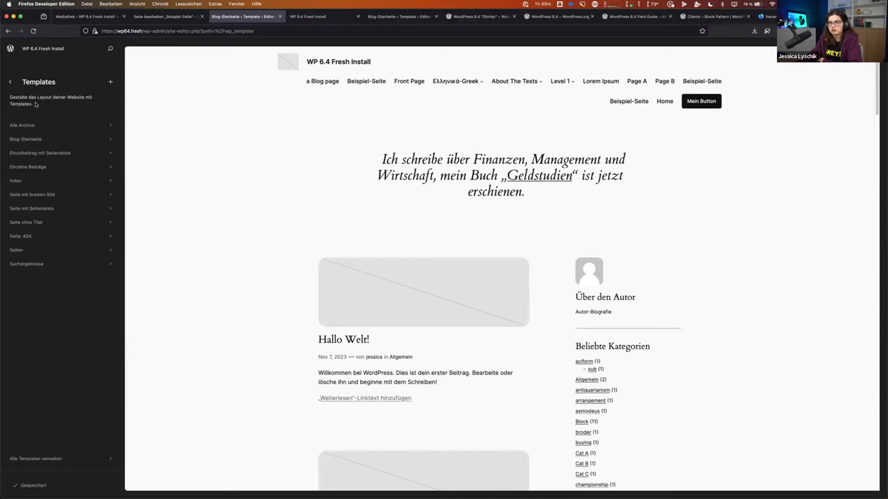
# Step: Leave the template list and view the Meine Vorlagen category in the pattern library
pyautogui.click(10, 83)
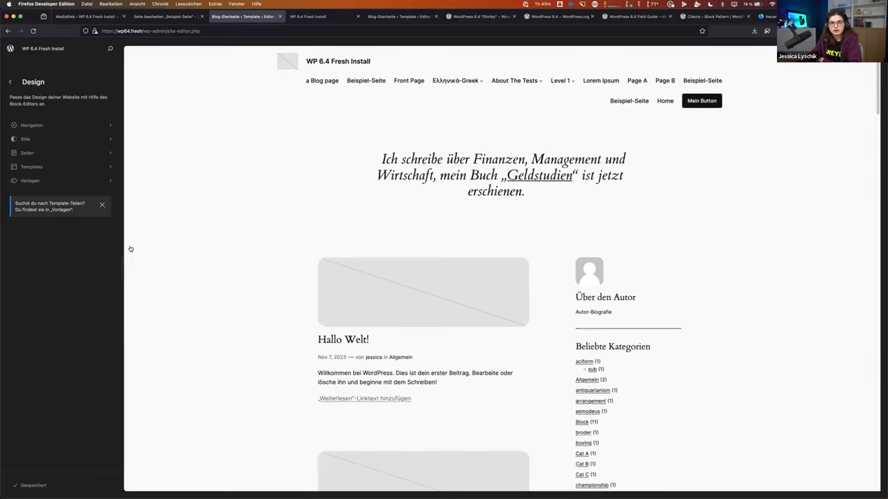
pyautogui.click(37, 181)
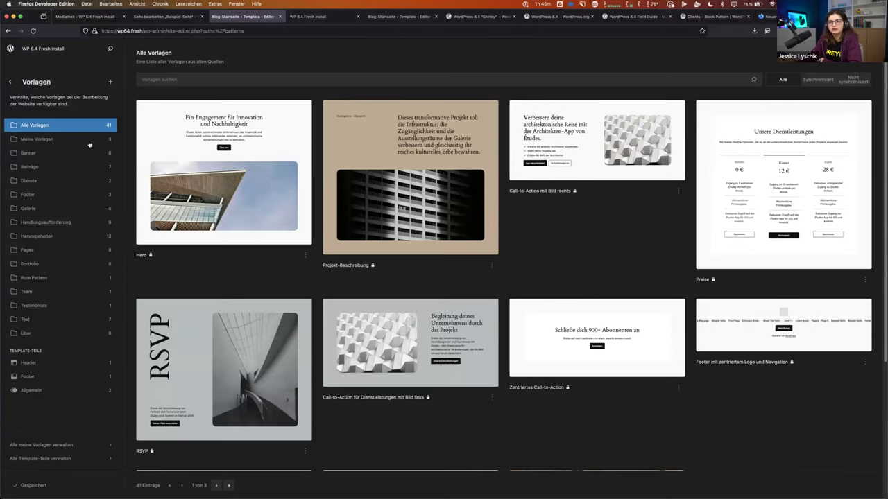
pyautogui.click(91, 141)
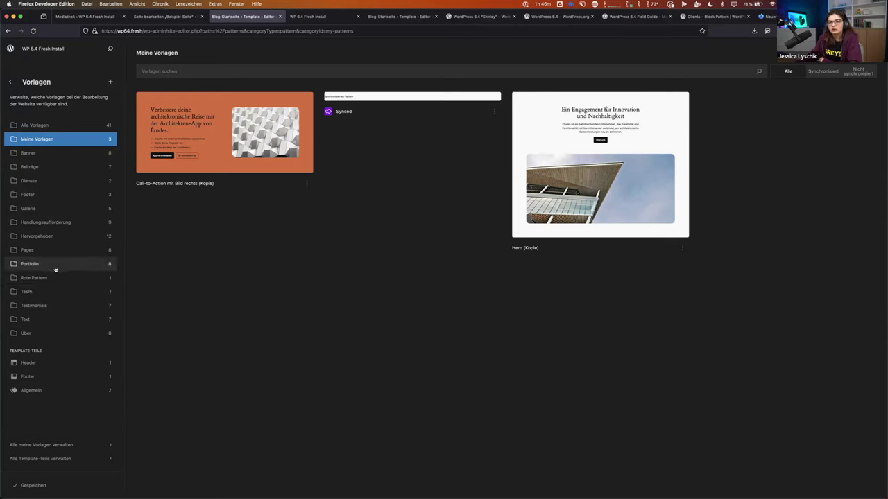
# Step: Return to the site's templates and open the Blog-Startseite template for editing
pyautogui.click(15, 84)
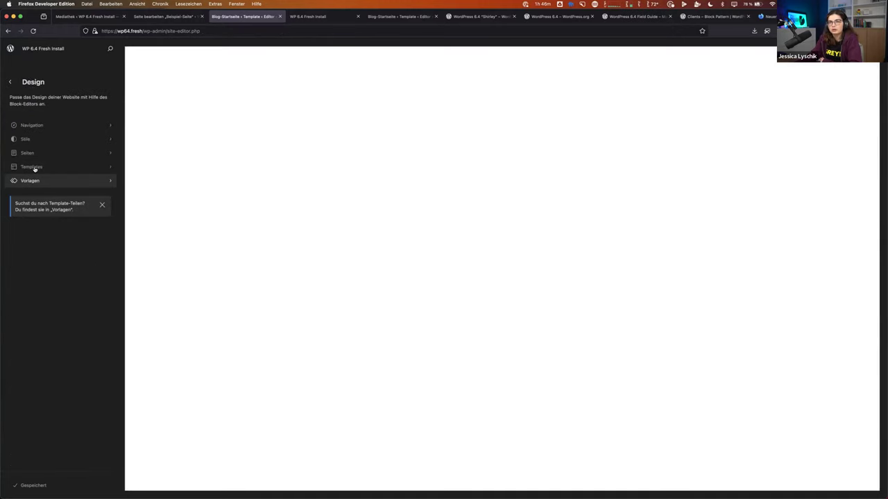
pyautogui.click(31, 166)
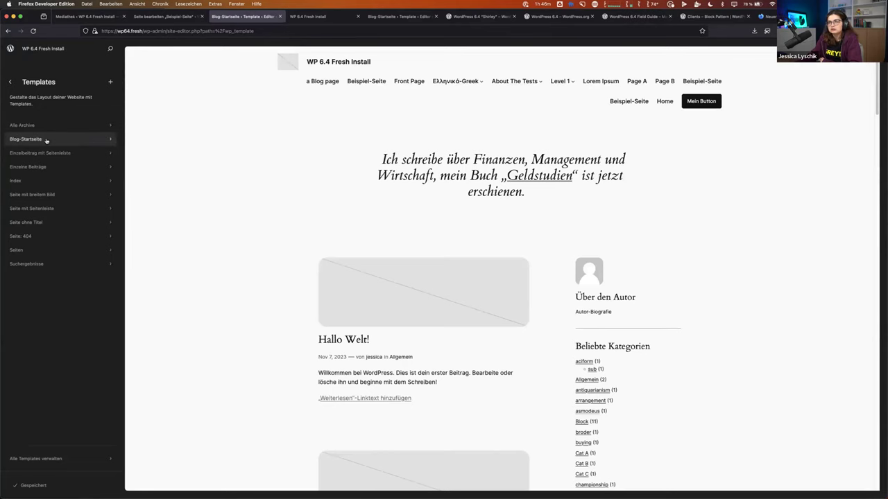
pyautogui.click(46, 139)
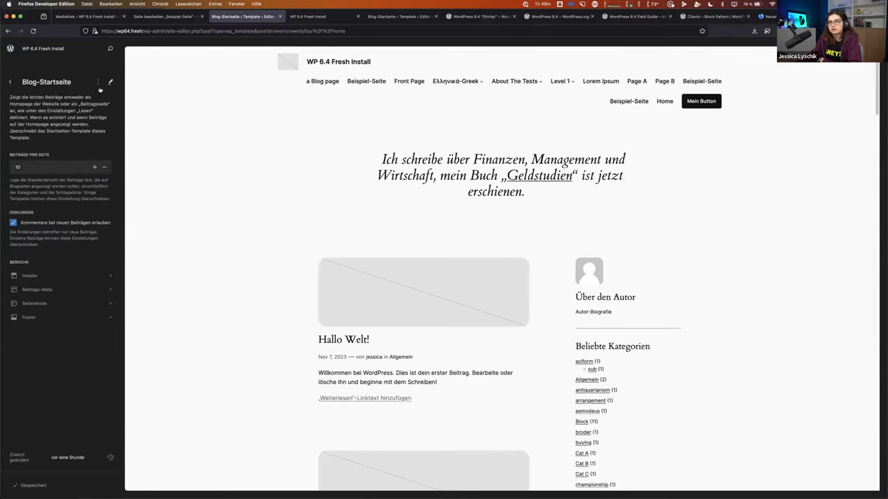
pyautogui.click(110, 82)
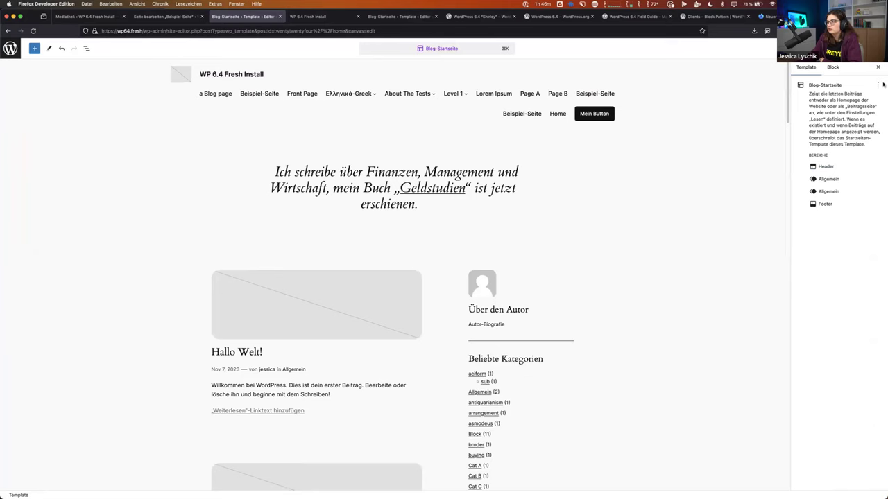
# Step: Replace the Blog-Startseite template's layout with the Business-Startseiten-Template
pyautogui.click(878, 84)
pyautogui.click(848, 134)
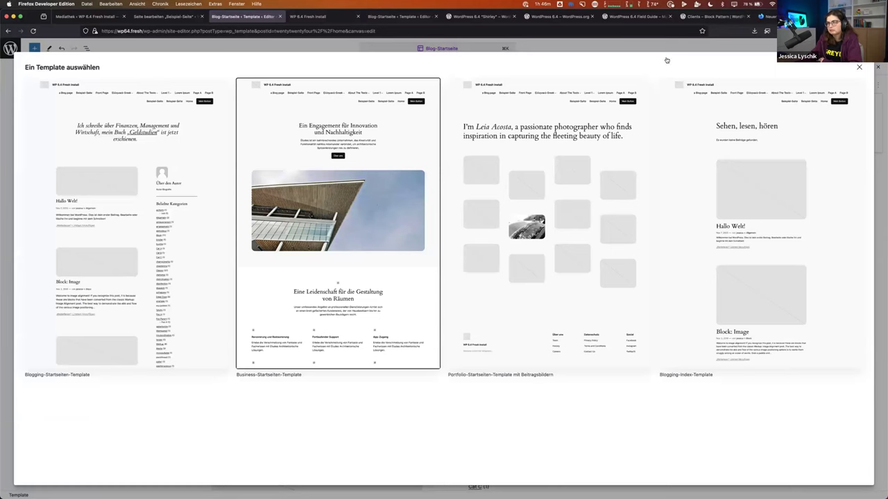
pyautogui.press('Return')
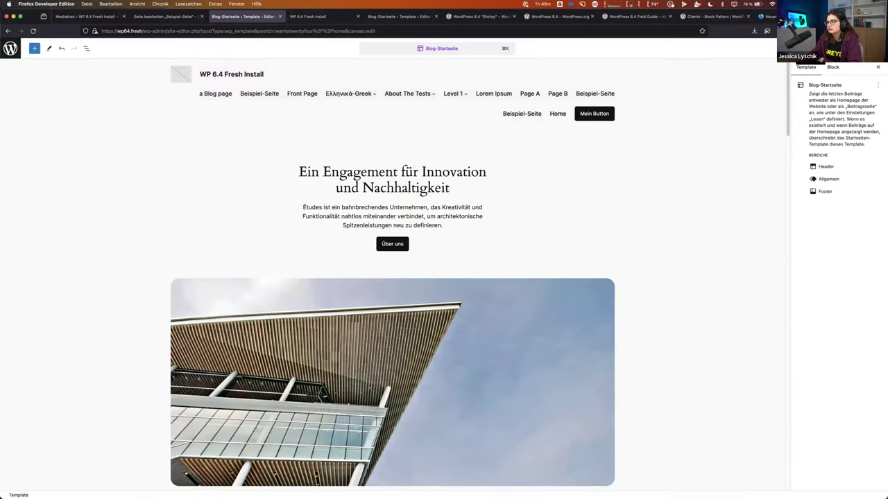
# Step: Switch the block style of the heading "Eine Leidenschaft für die Gestaltung von Räumen" from Mit Sternchen to Standard
pyautogui.click(585, 185)
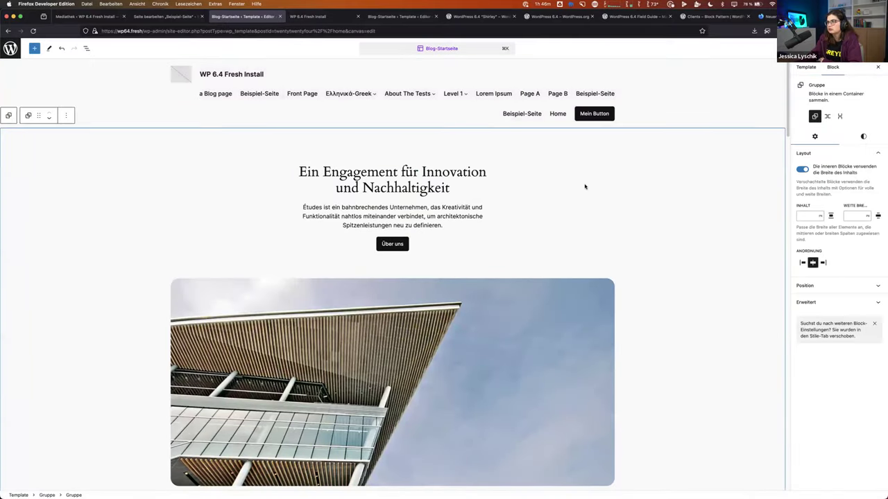
pyautogui.click(426, 194)
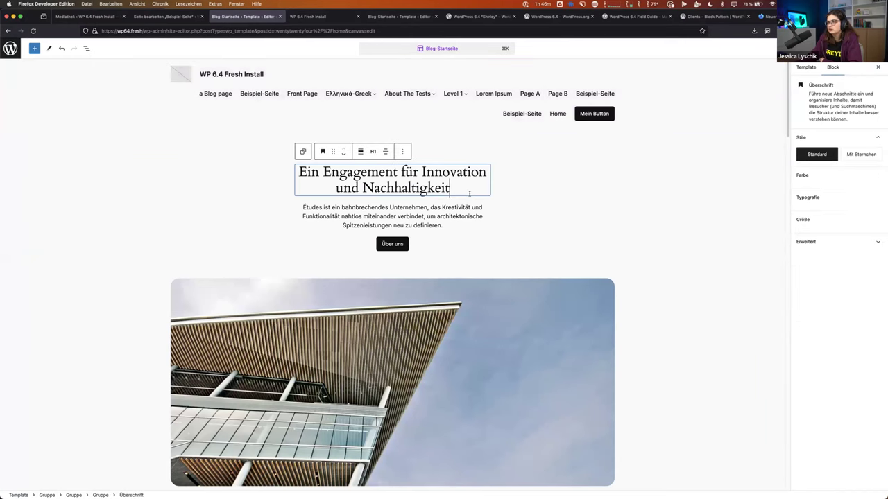
pyautogui.scroll(-5, 598, 191)
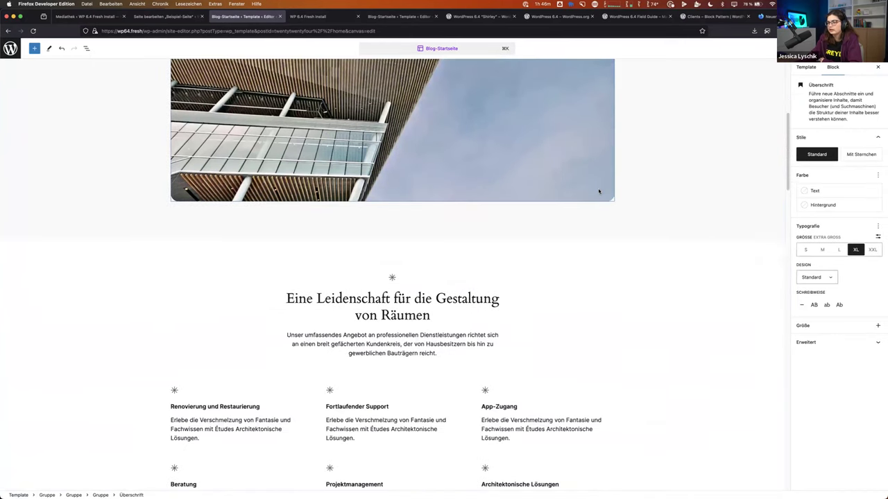
pyautogui.scroll(-1, 599, 192)
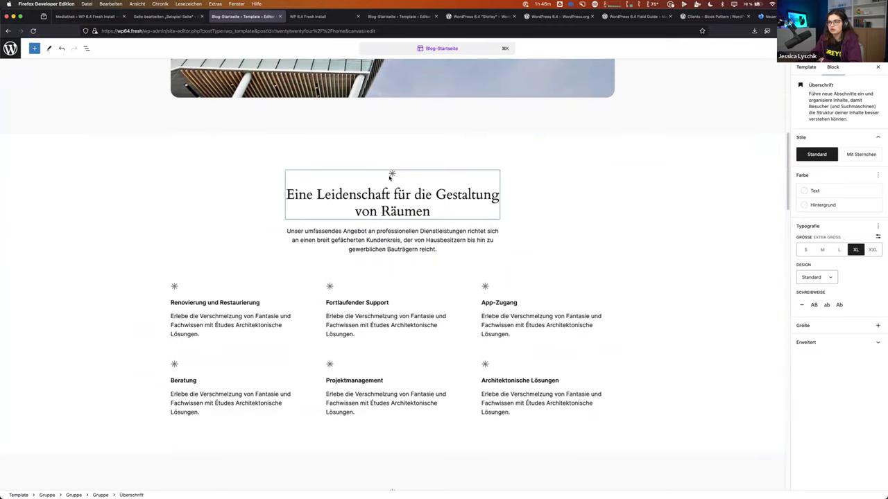
pyautogui.click(404, 196)
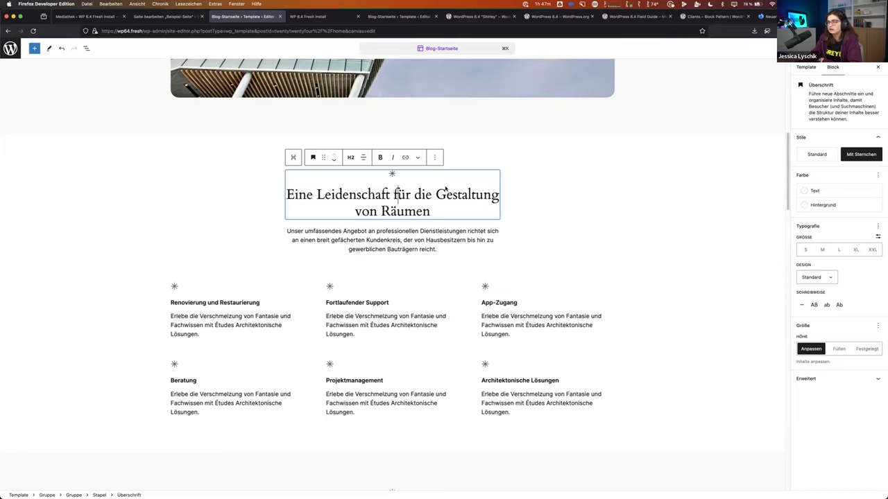
pyautogui.moveTo(823, 158)
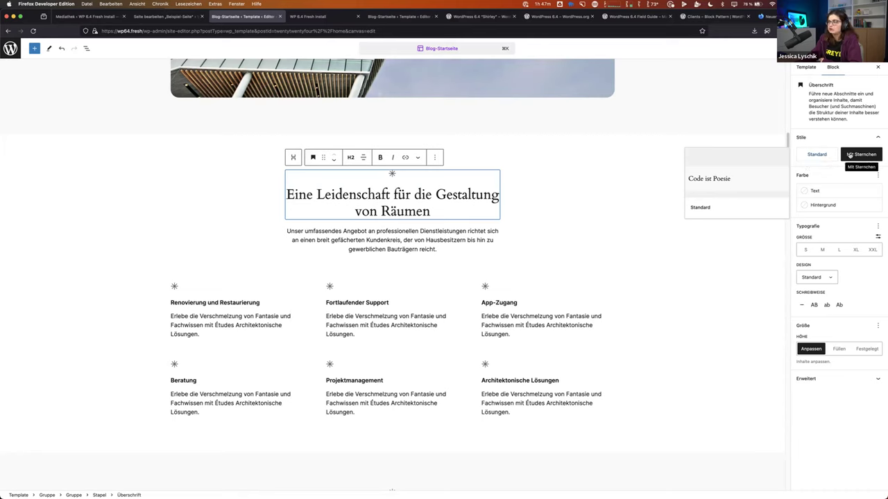
pyautogui.click(811, 156)
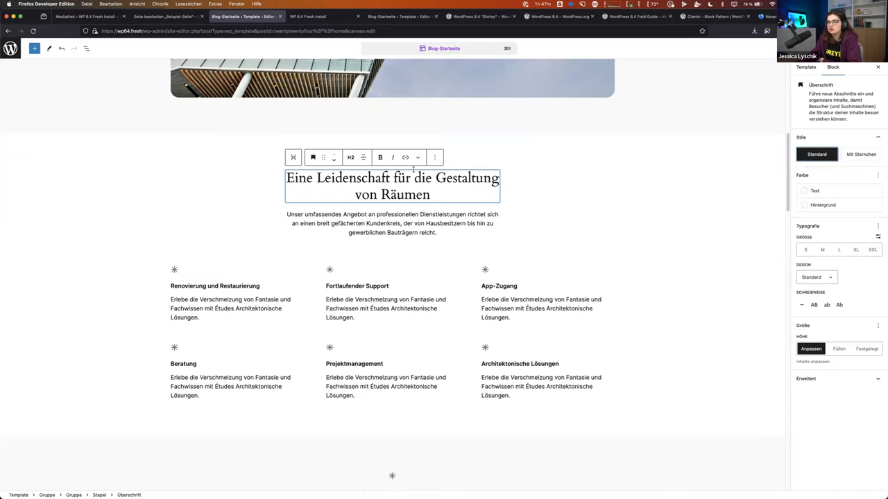